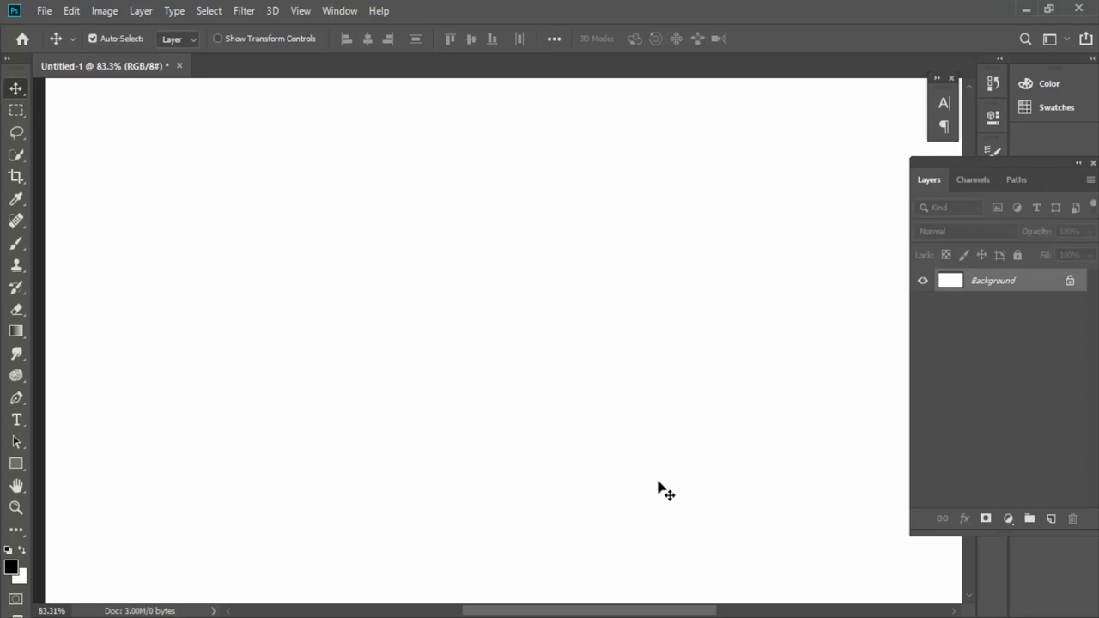
# Add a new layer and set the foreground colour to blue-violet #333399.
pyautogui.click(1051, 520)
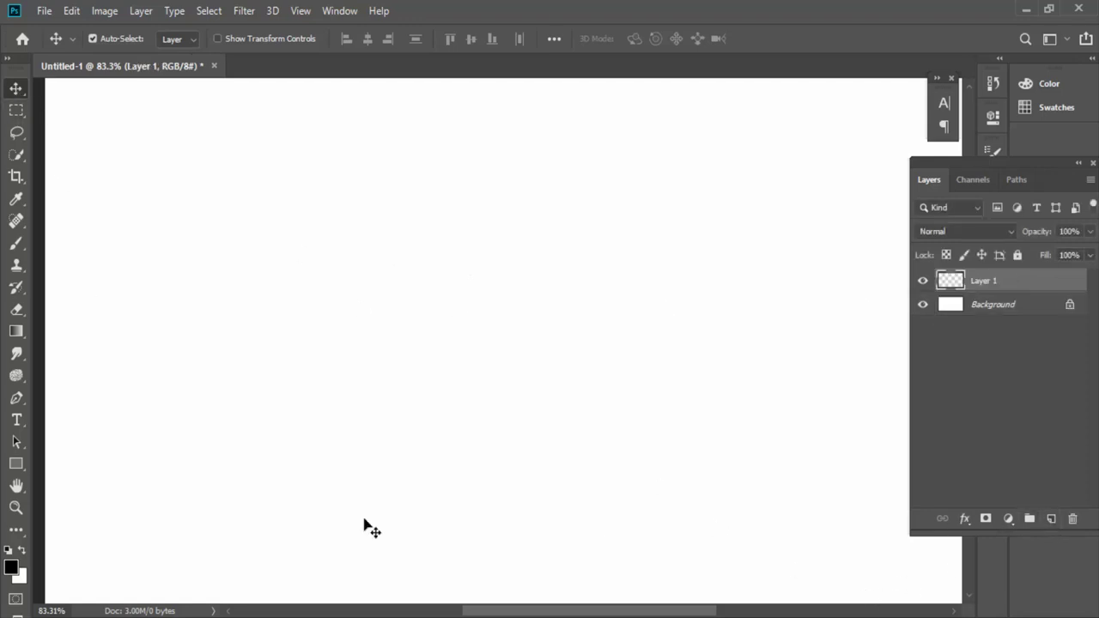
pyautogui.click(11, 566)
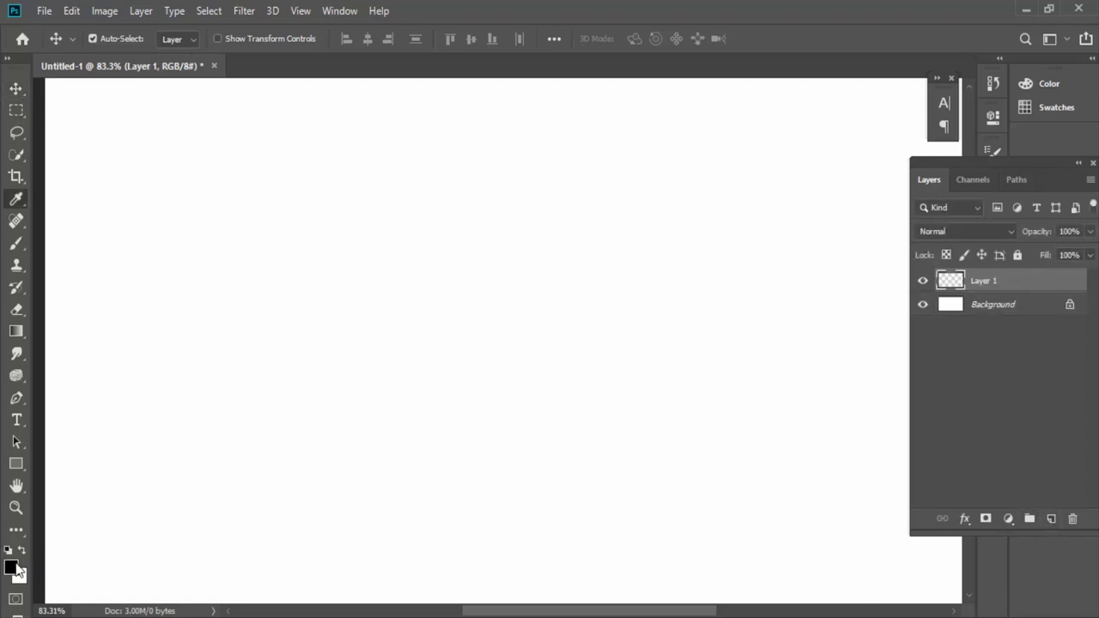
pyautogui.moveTo(534, 271); pyautogui.dragTo(563, 195)
pyautogui.click(518, 195)
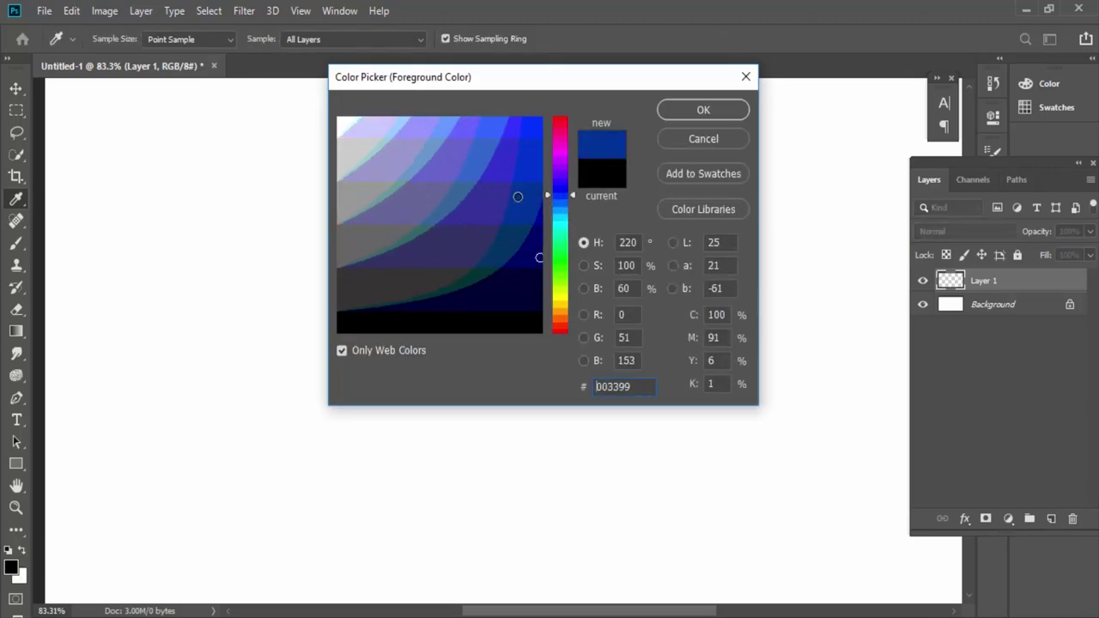
pyautogui.click(506, 197)
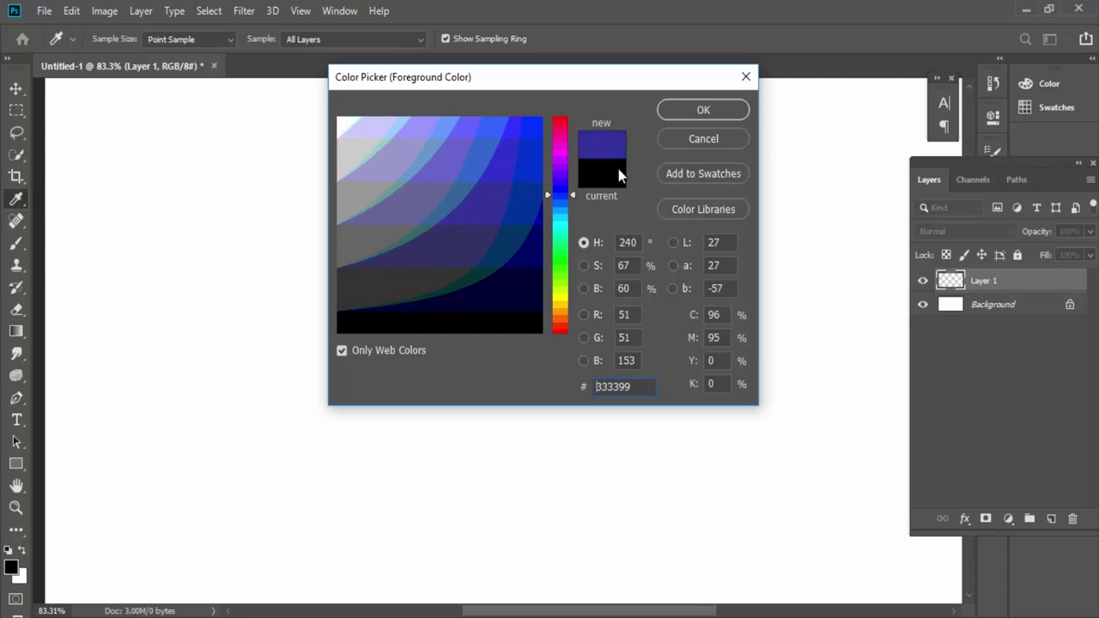
pyautogui.click(740, 118)
# Fill Layer 1 with the #333399 foreground colour.
pyautogui.press('v')
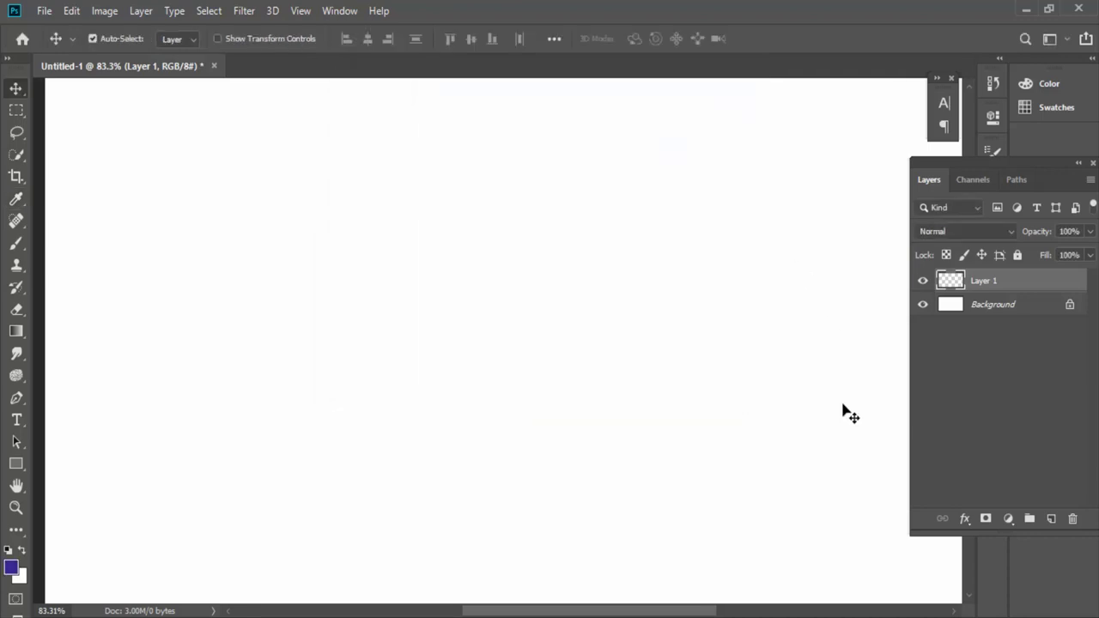
pyautogui.hotkey('alt', 'BackSpace')
pyautogui.scroll(-2, 283, 278)
pyautogui.scroll(-2, 434, 302)
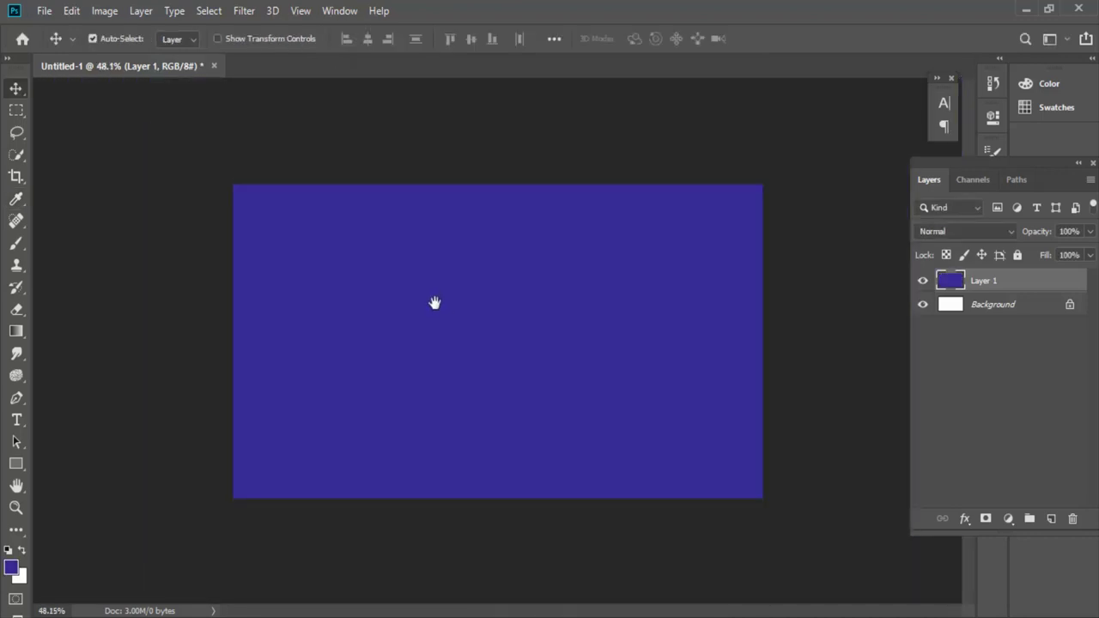
pyautogui.scroll(1, 436, 307)
# Create an orange #cc6600 text layer reading NICE and move it toward the centre.
pyautogui.press('t')
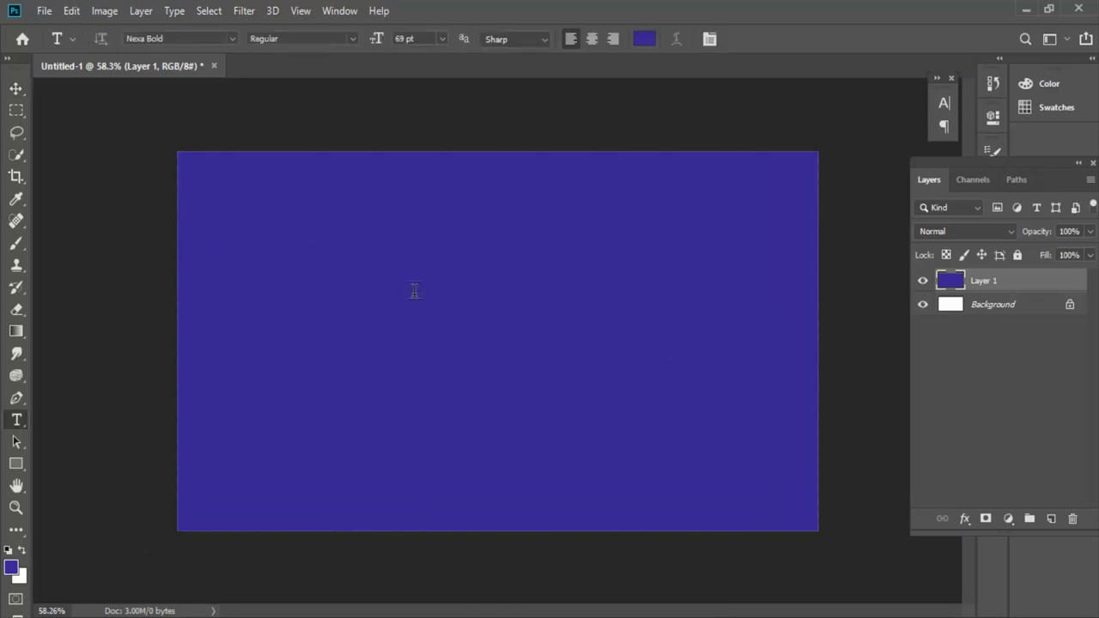
pyautogui.click(408, 294)
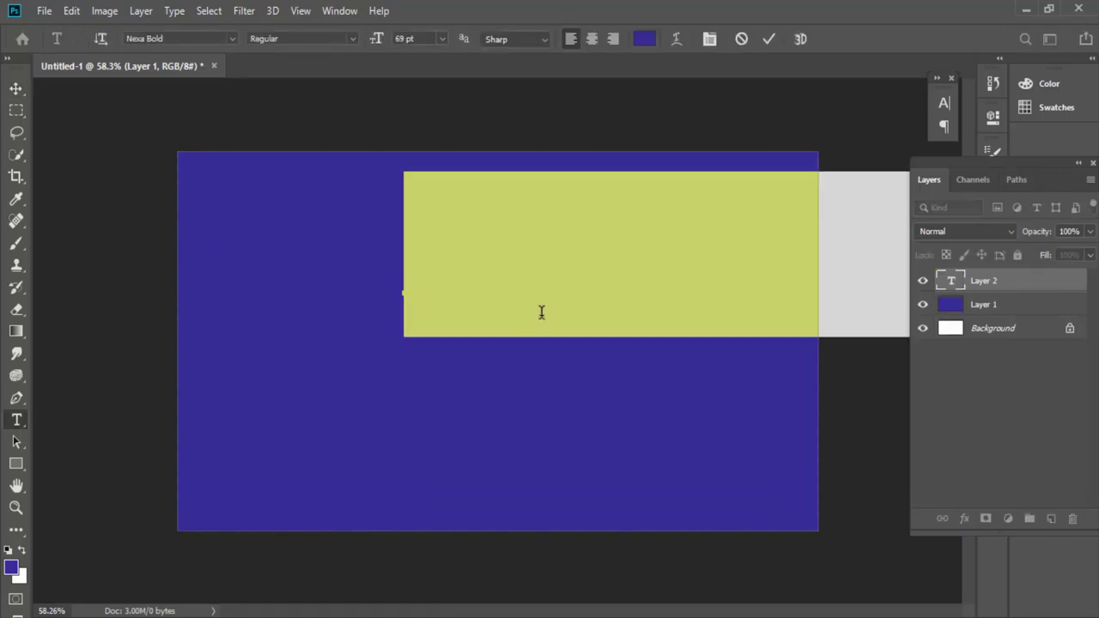
pyautogui.press('BackSpace')
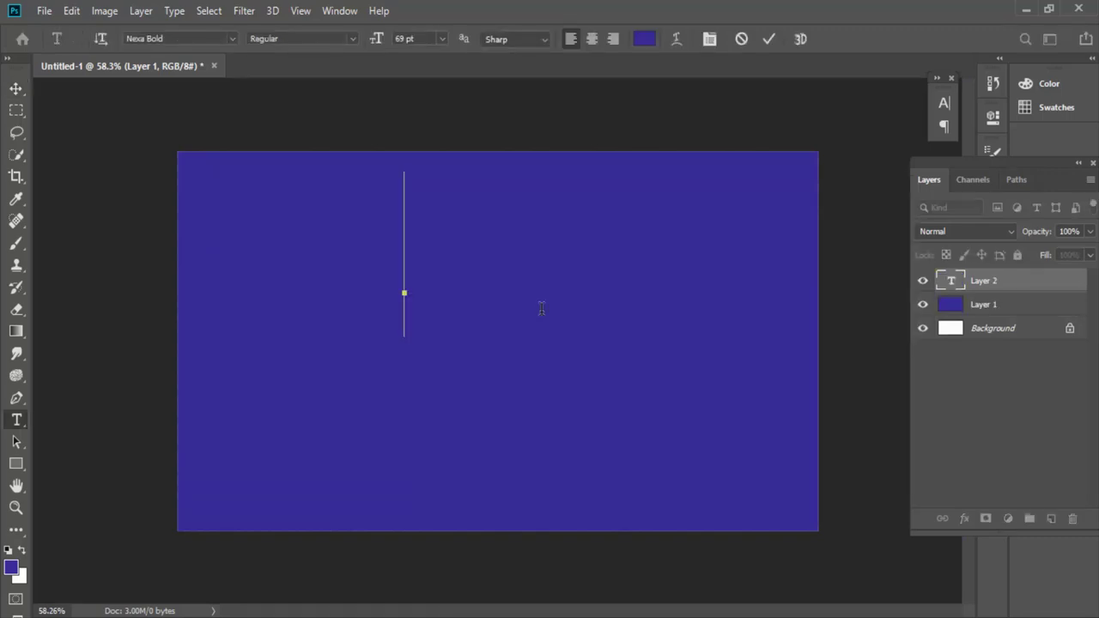
pyautogui.press('BackSpace')
pyautogui.click(645, 39)
pyautogui.moveTo(473, 203)
pyautogui.mouseDown()
pyautogui.moveTo(349, 123)
pyautogui.moveTo(389, 151)
pyautogui.moveTo(477, 181)
pyautogui.mouseUp()
pyautogui.moveTo(559, 279); pyautogui.dragTo(560, 321)
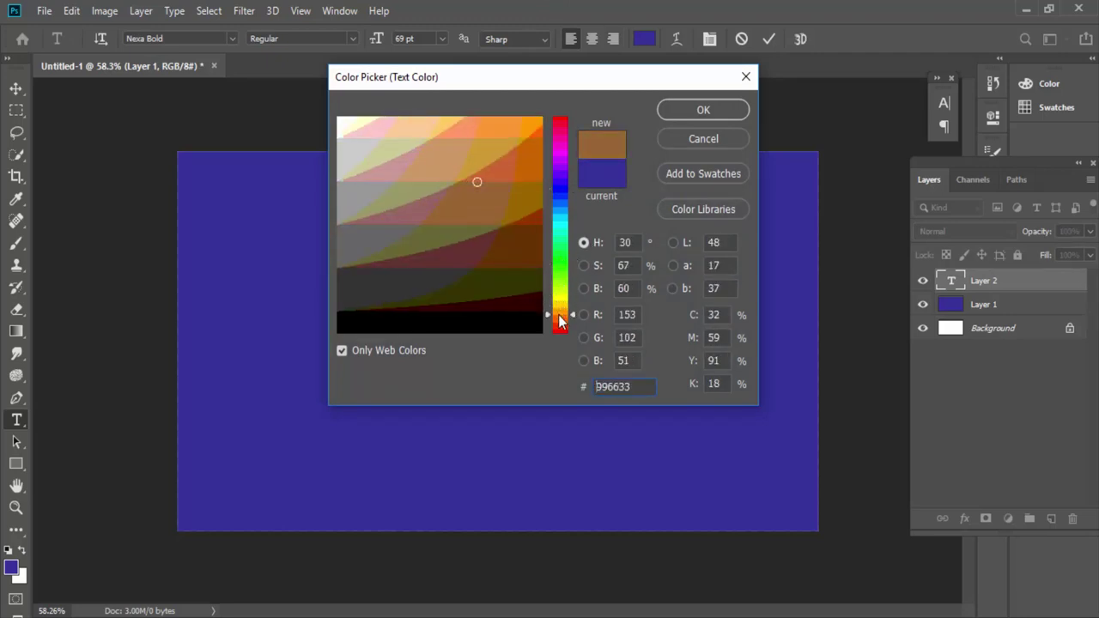
pyautogui.click(515, 170)
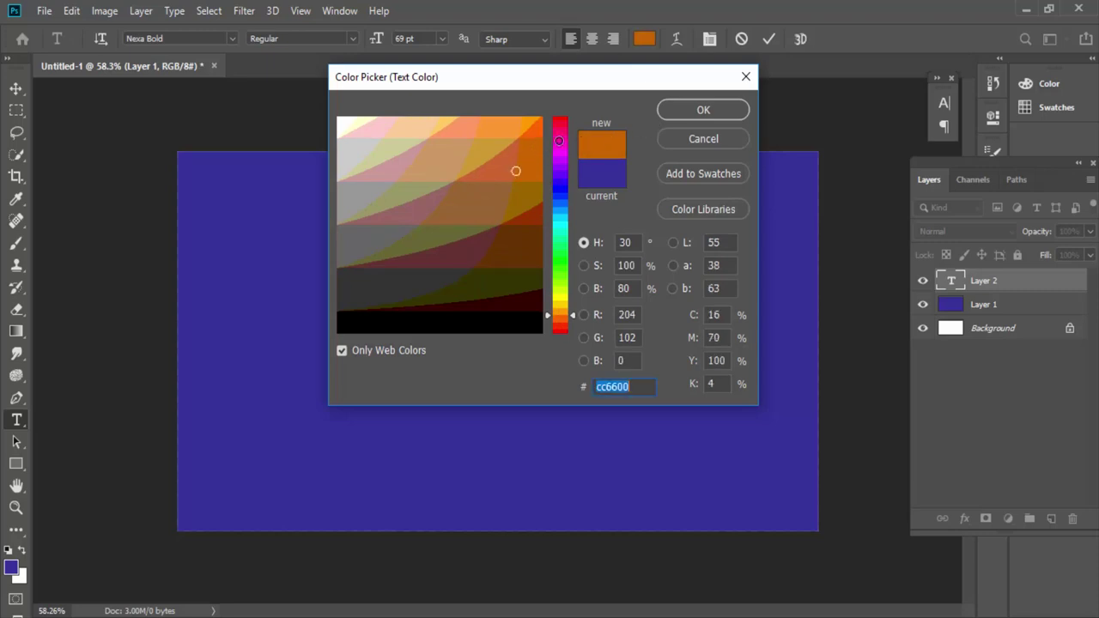
pyautogui.click(676, 112)
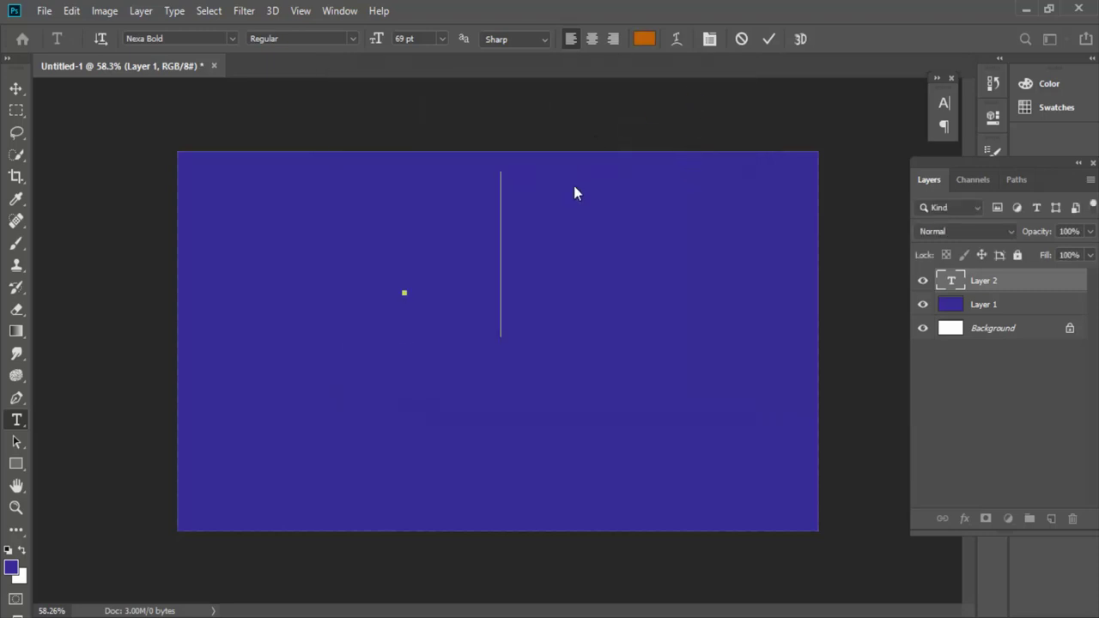
pyautogui.write('NIC')
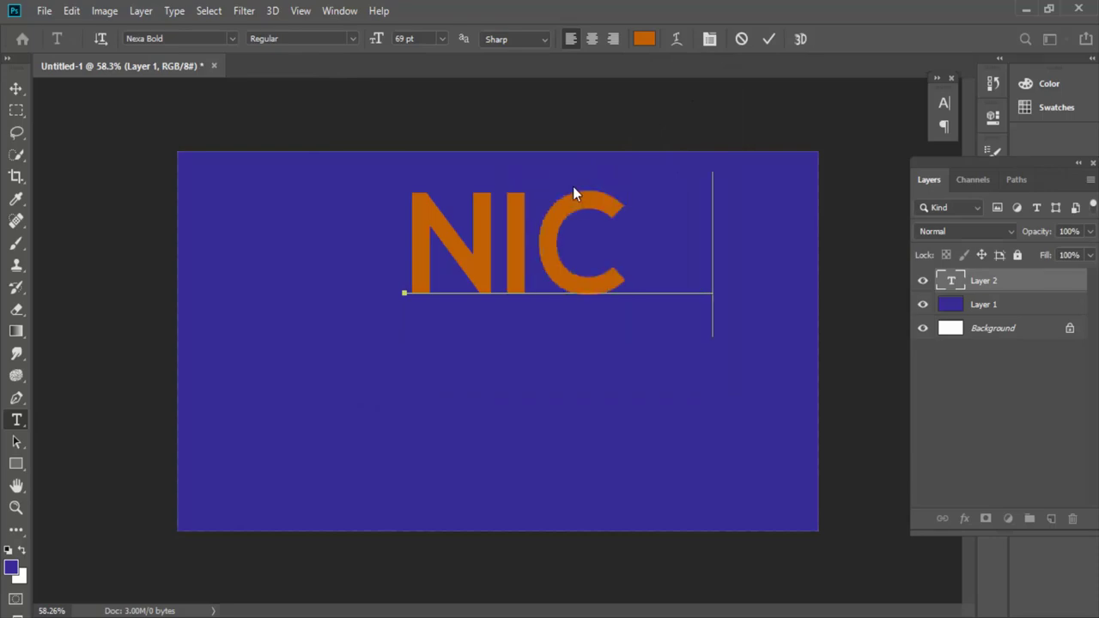
pyautogui.write('E')
pyautogui.click(16, 88)
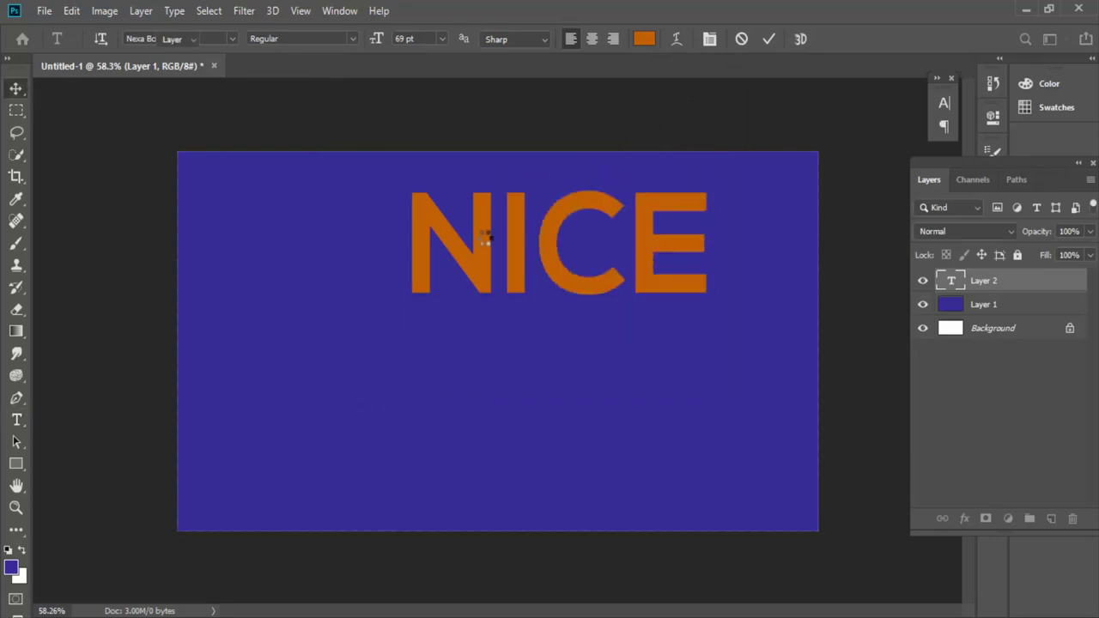
pyautogui.moveTo(569, 282)
pyautogui.mouseDown()
pyautogui.moveTo(511, 346)
pyautogui.moveTo(496, 344)
pyautogui.mouseUp()
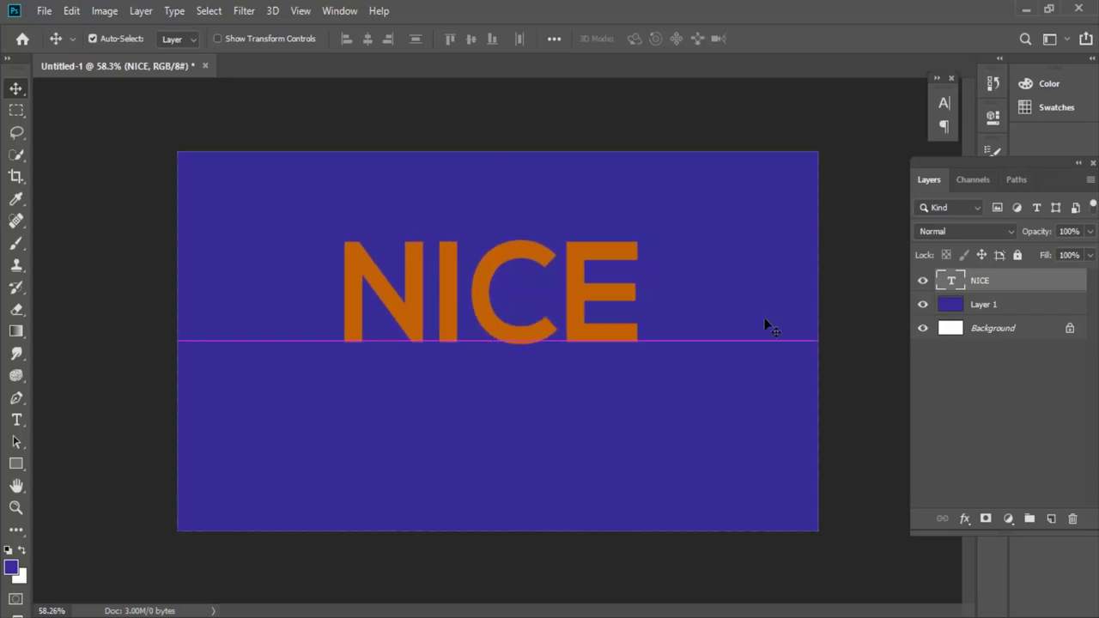
# Enlarge the NICE text to 93 pt and centre it on the canvas.
pyautogui.doubleClick(949, 282)
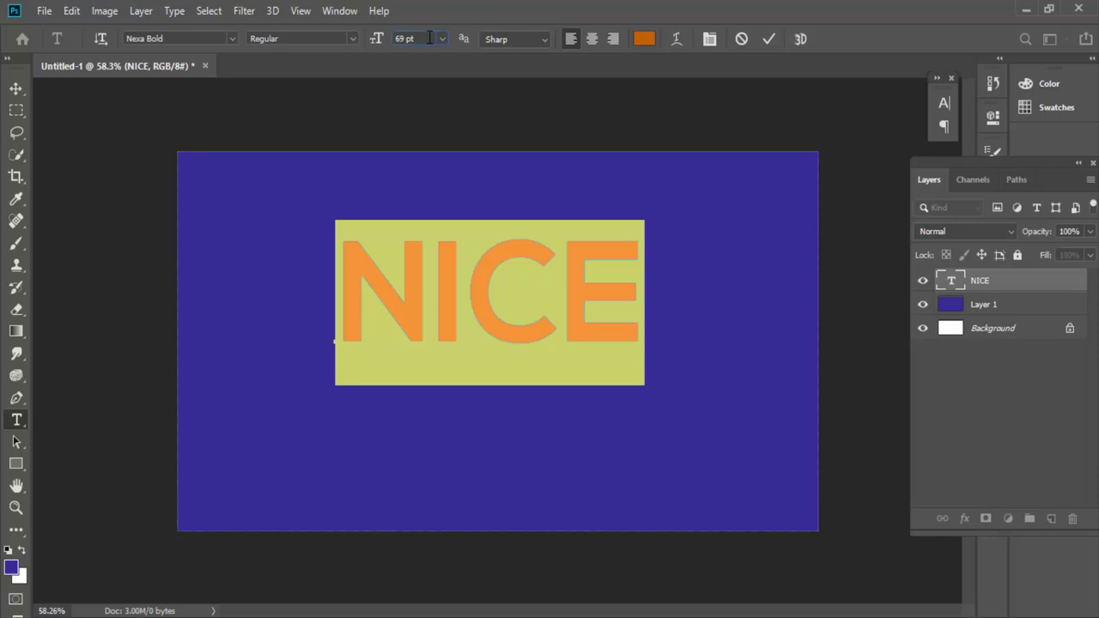
pyautogui.scroll(2, 429, 38)
pyautogui.scroll(1, 429, 38)
pyautogui.scroll(2, 429, 37)
pyautogui.scroll(2, 429, 38)
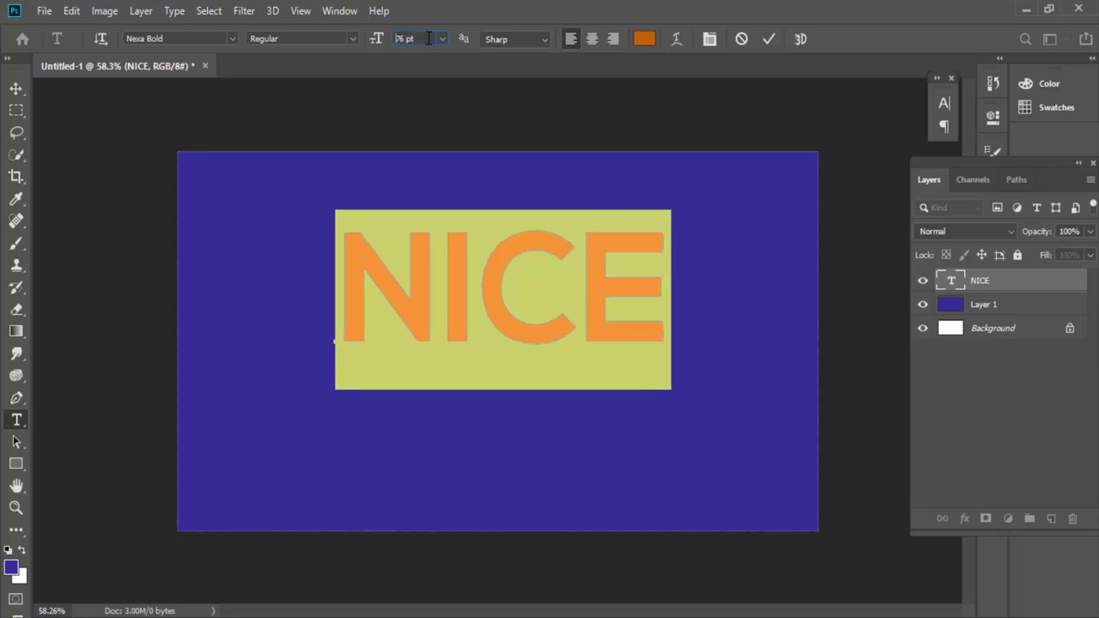
pyautogui.scroll(4, 427, 38)
pyautogui.scroll(4, 427, 38)
pyautogui.scroll(4, 427, 38)
pyautogui.scroll(3, 427, 37)
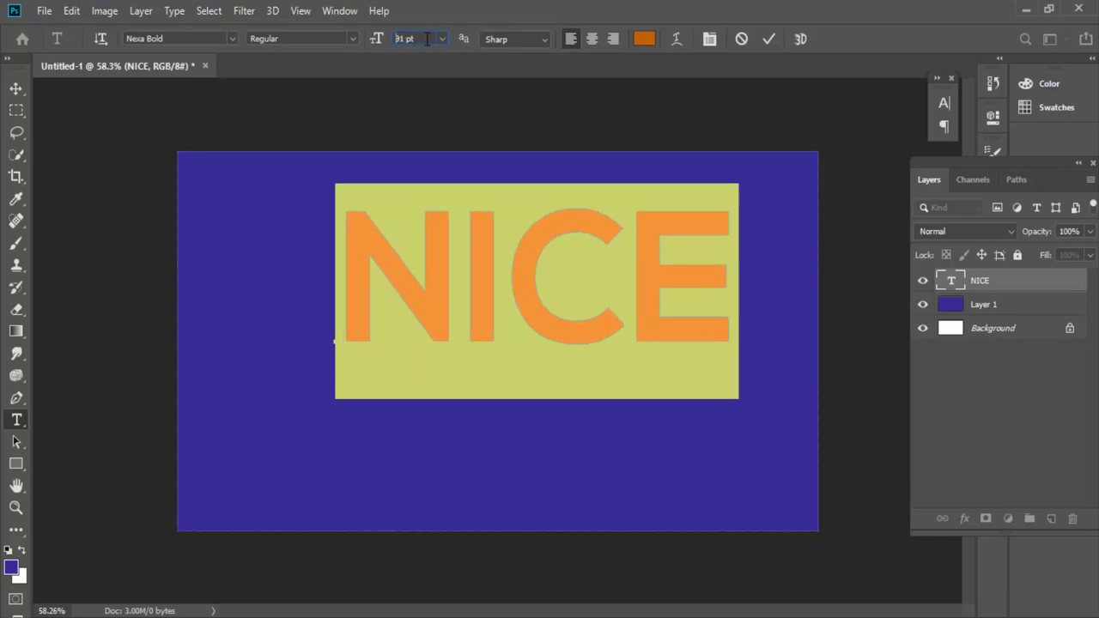
pyautogui.scroll(2, 427, 38)
pyautogui.click(12, 91)
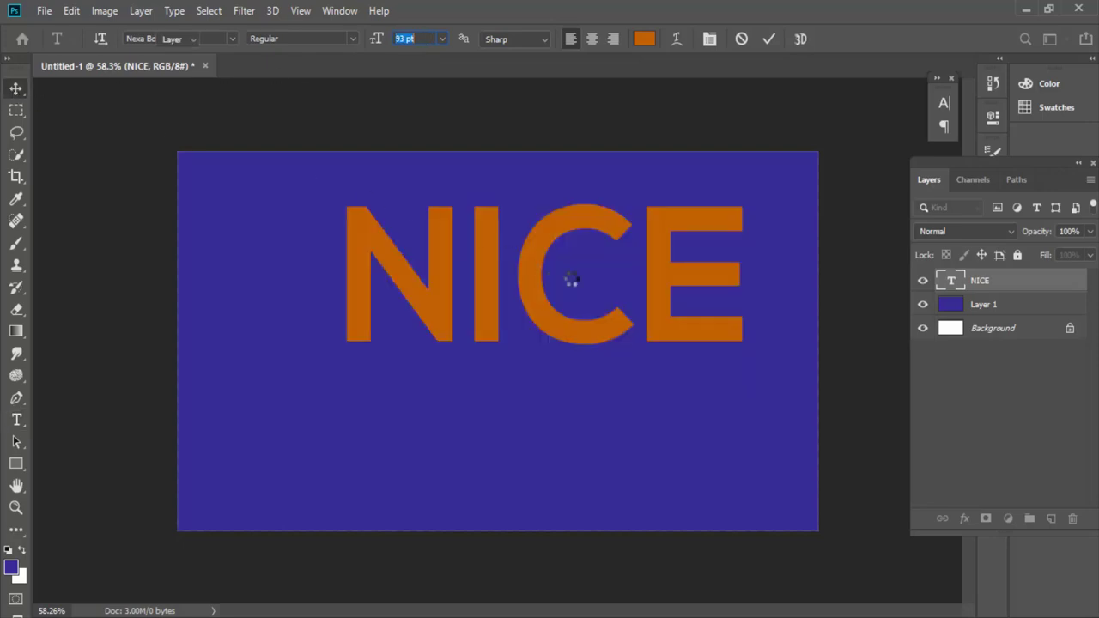
pyautogui.moveTo(526, 261); pyautogui.dragTo(499, 282)
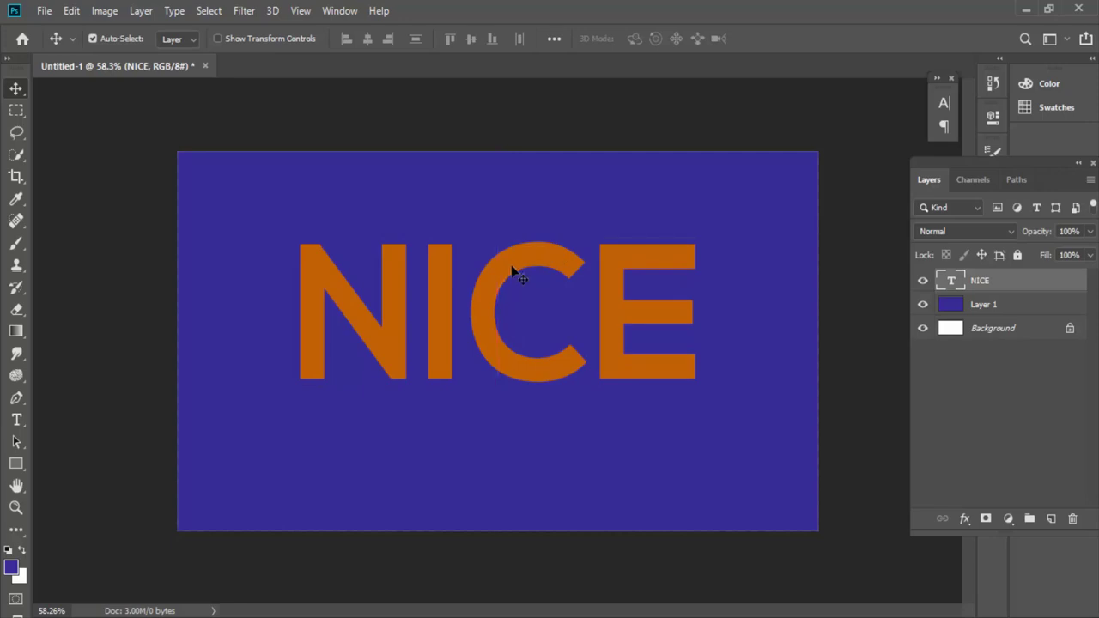
# Open Blending Options for the NICE layer and move the Layer Style dialog aside.
pyautogui.rightClick(950, 286)
pyautogui.click(960, 282)
pyautogui.rightClick(959, 281)
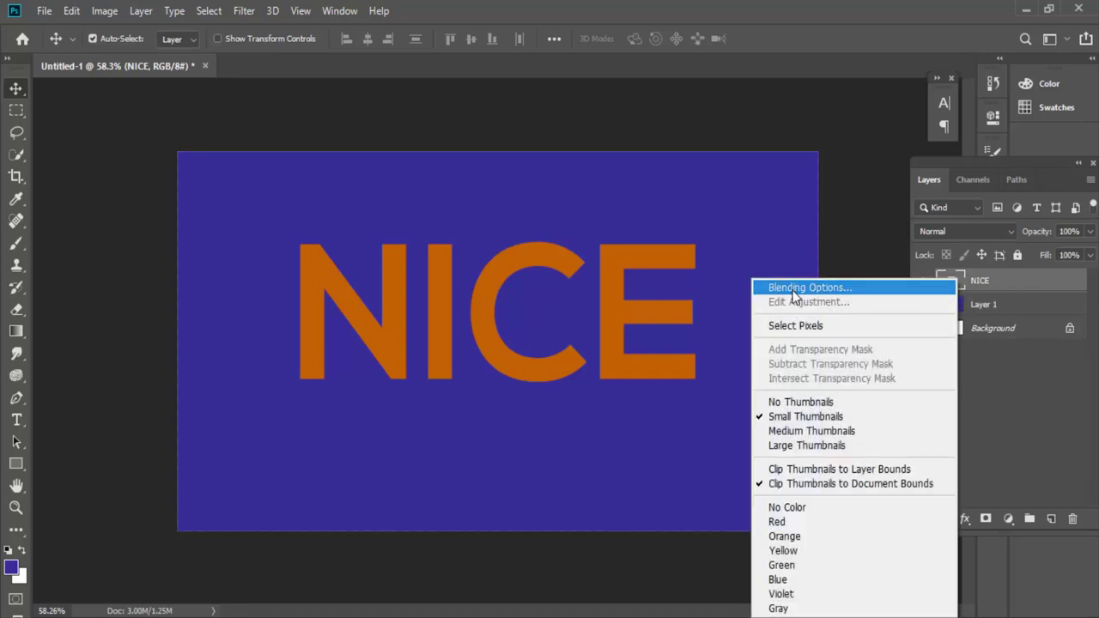
pyautogui.click(748, 300)
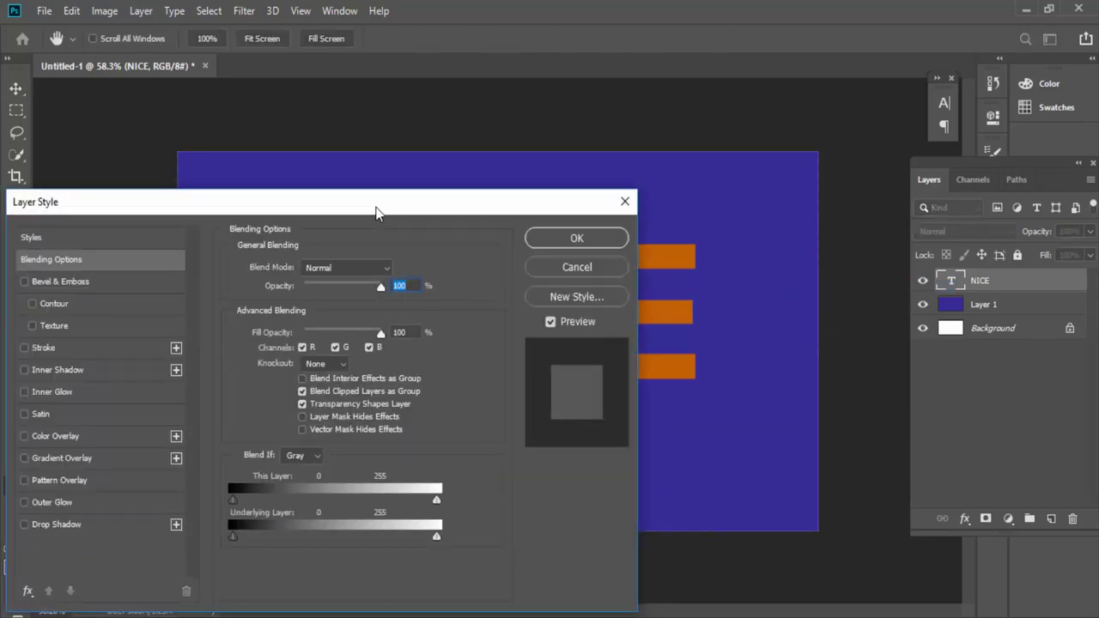
pyautogui.moveTo(375, 212); pyautogui.dragTo(857, 165)
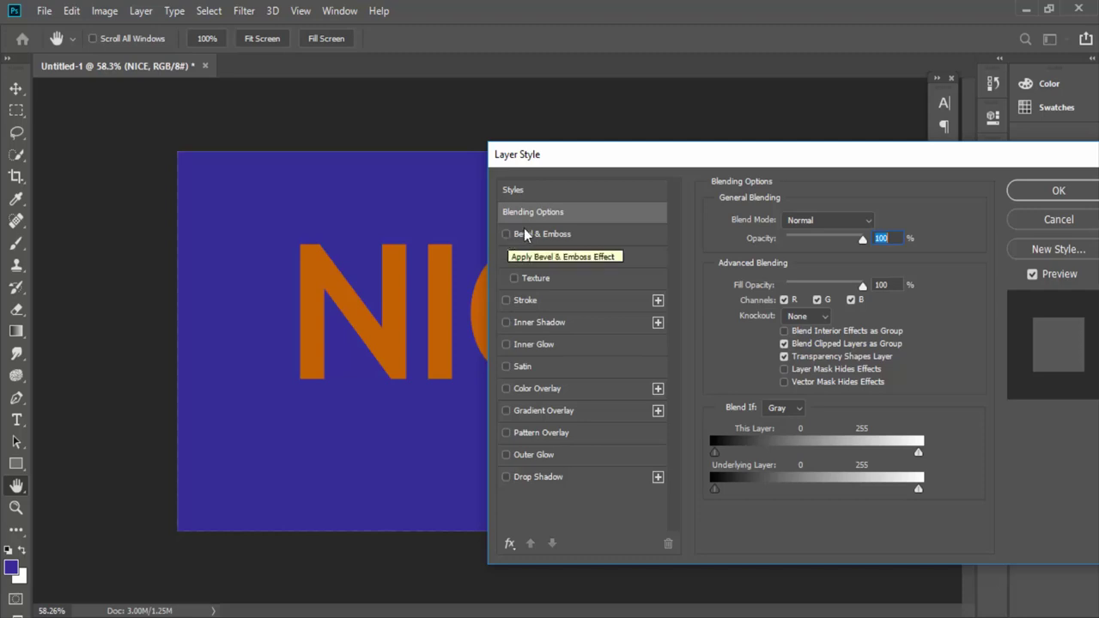
# Apply Bevel & Emboss with default Inner Bevel, Smooth, 100% depth, 14 px settings.
pyautogui.click(506, 234)
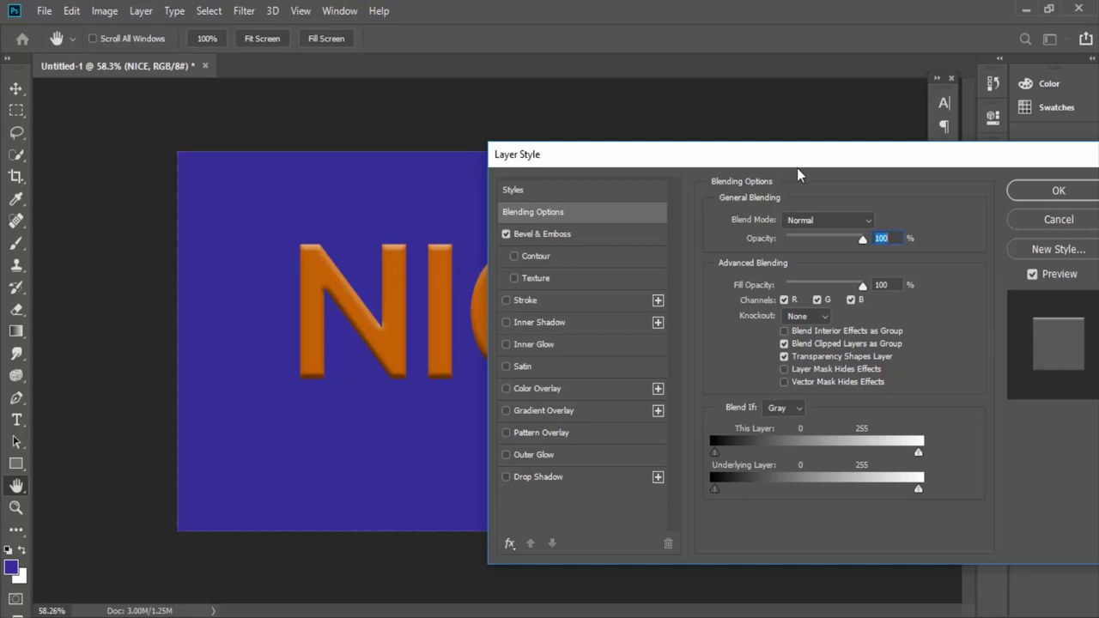
pyautogui.click(582, 232)
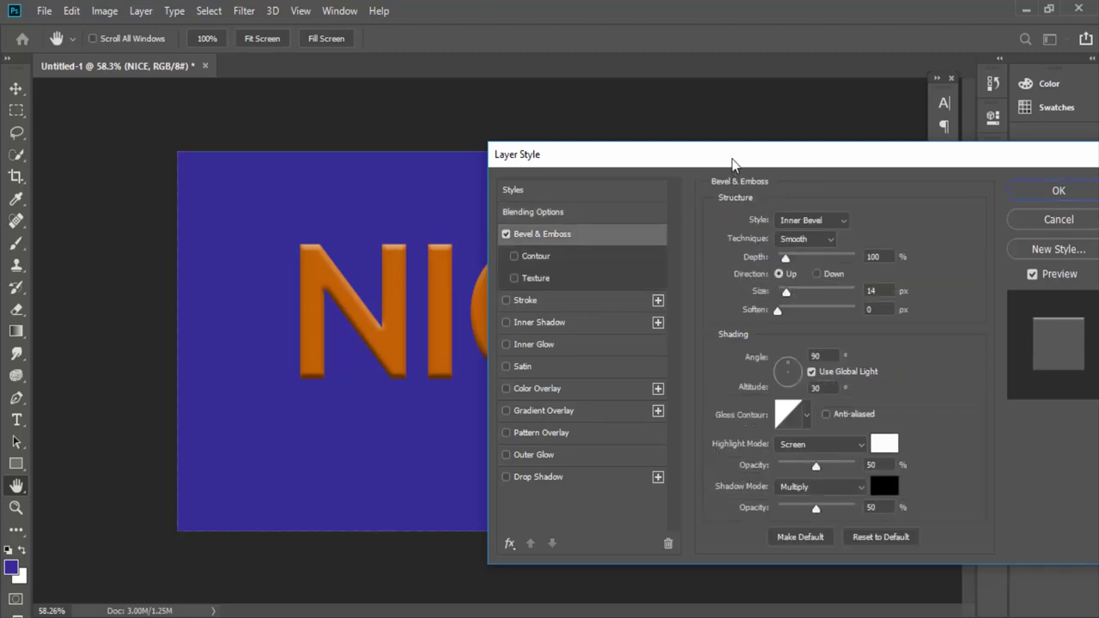
pyautogui.moveTo(736, 156); pyautogui.dragTo(975, 140)
pyautogui.scroll(2, 515, 306)
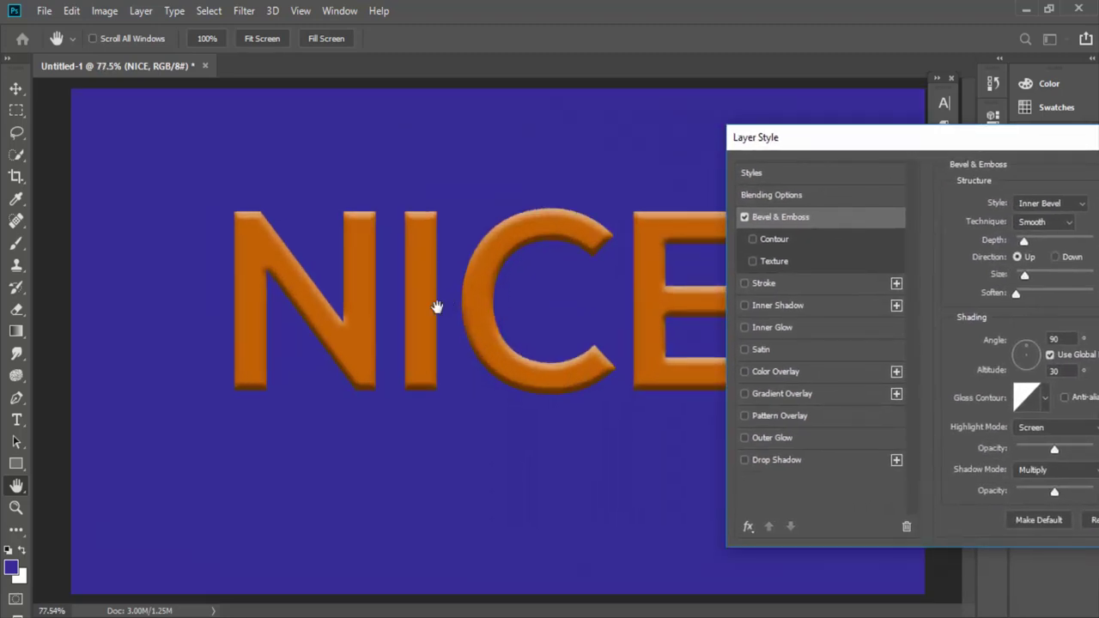
pyautogui.scroll(-2, 481, 339)
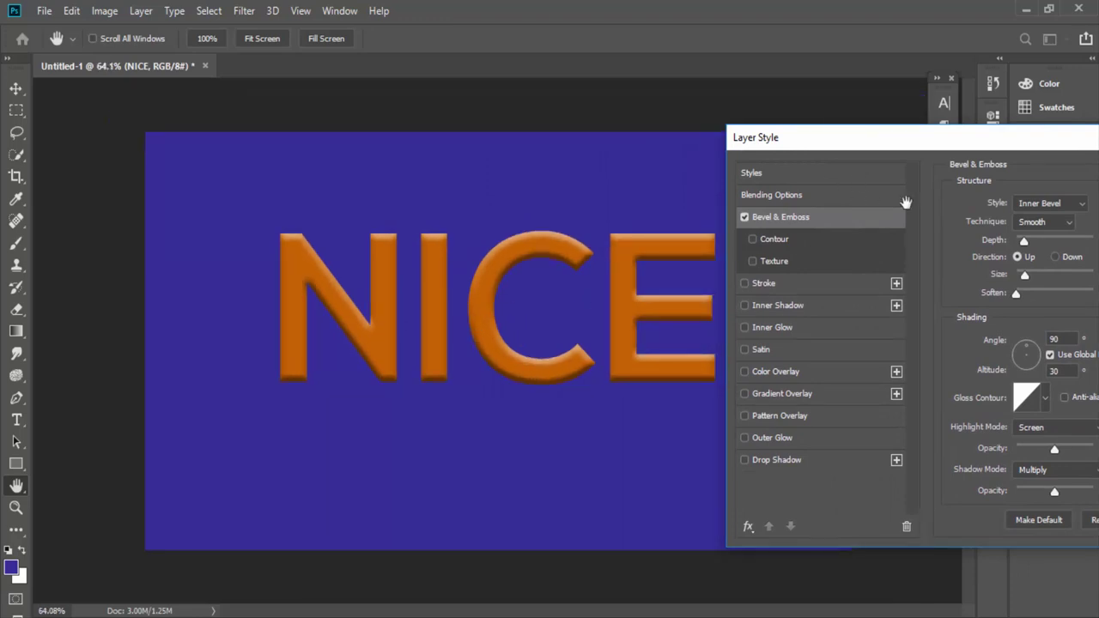
pyautogui.press('Return')
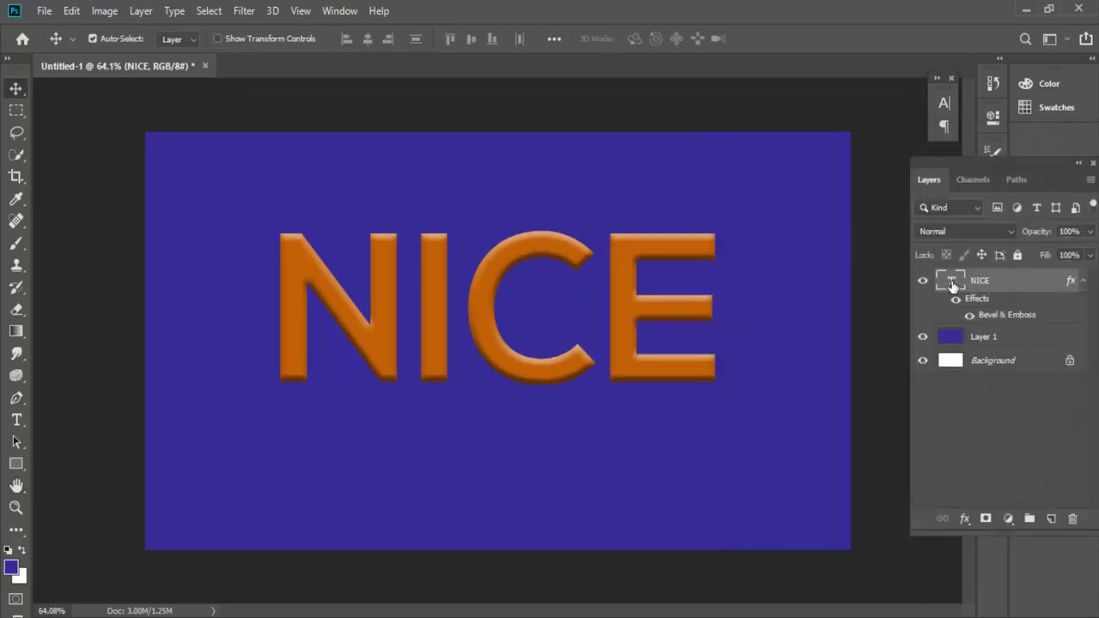
pyautogui.rightClick(951, 284)
pyautogui.click(1022, 320)
# Reopen Layer Style and try Outer Bevel, Emboss, Pillow Emboss and Stroke Emboss styles.
pyautogui.doubleClick(998, 316)
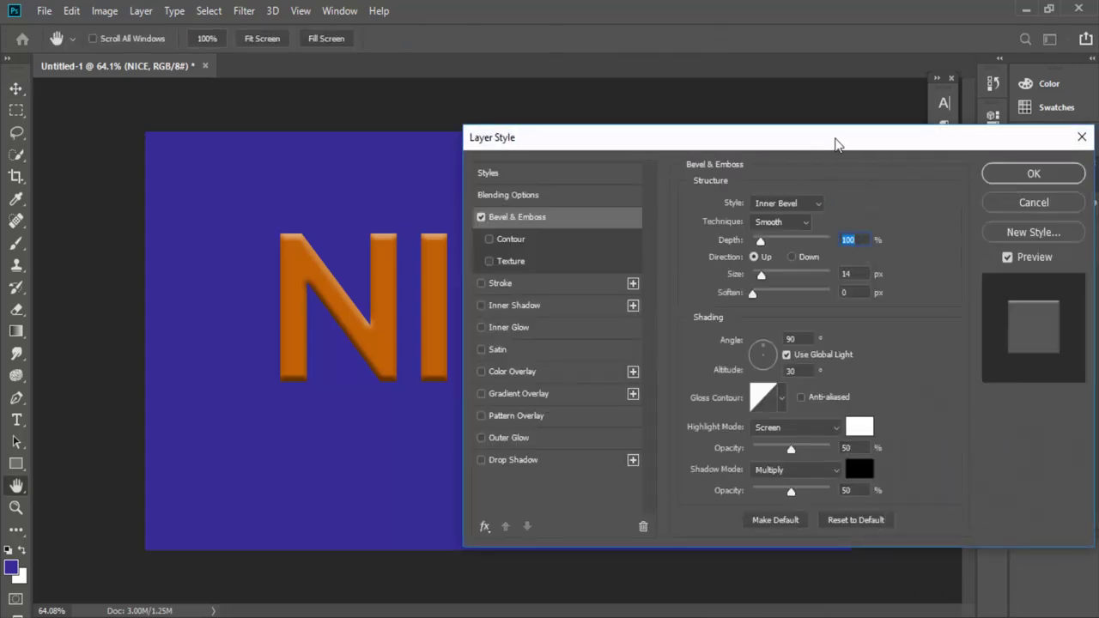
pyautogui.moveTo(834, 139)
pyautogui.mouseDown()
pyautogui.moveTo(1084, 136)
pyautogui.moveTo(866, 289)
pyautogui.moveTo(851, 196)
pyautogui.moveTo(999, 98)
pyautogui.mouseUp()
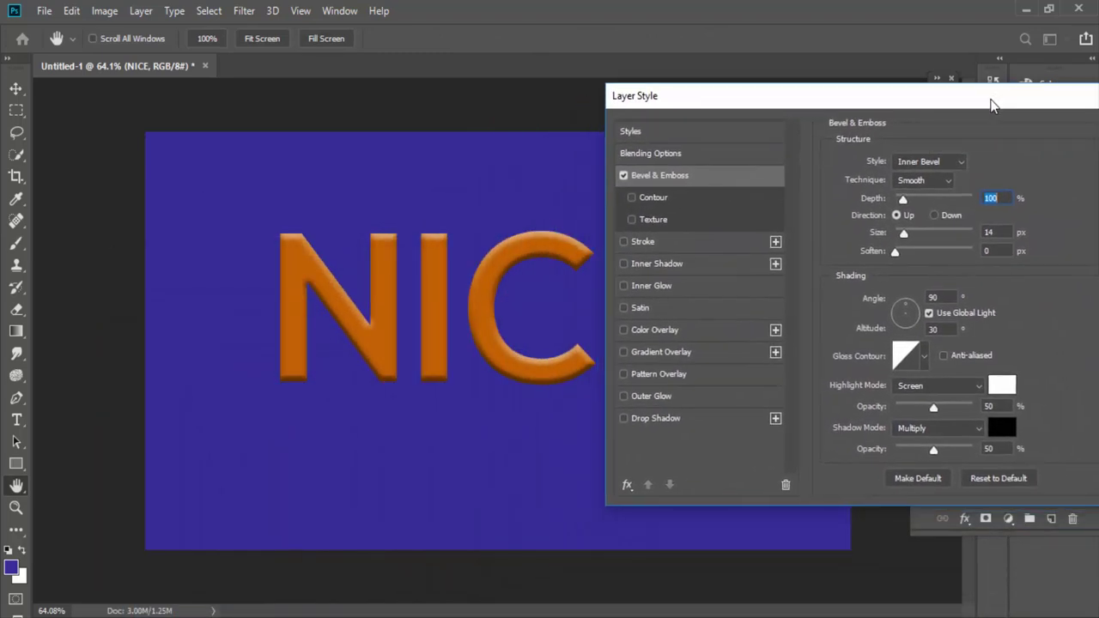
pyautogui.click(912, 164)
pyautogui.click(910, 176)
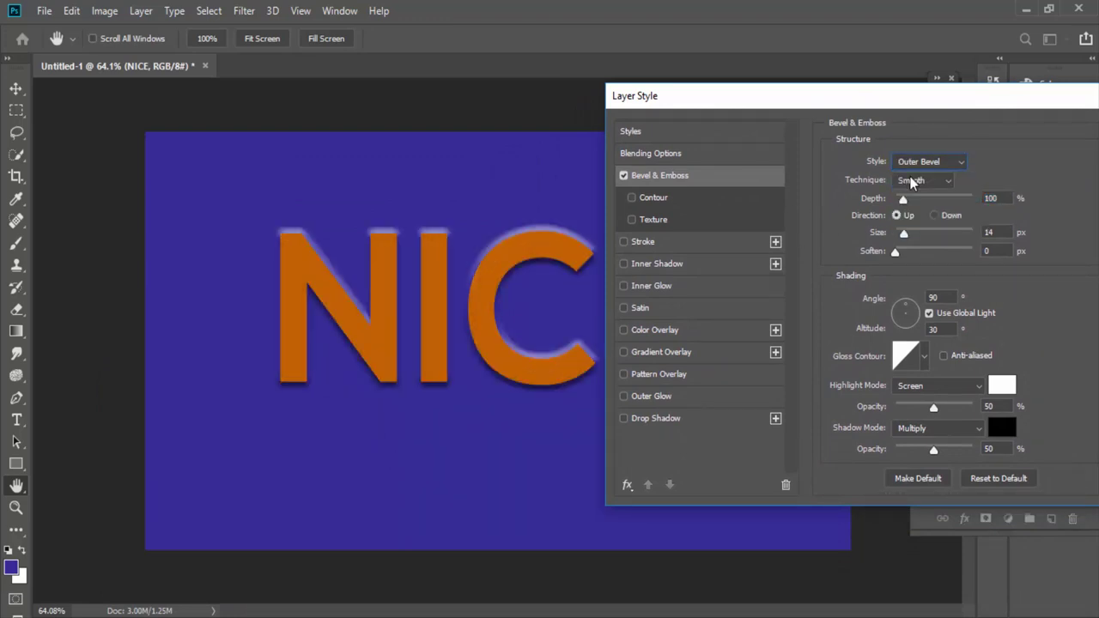
pyautogui.click(926, 163)
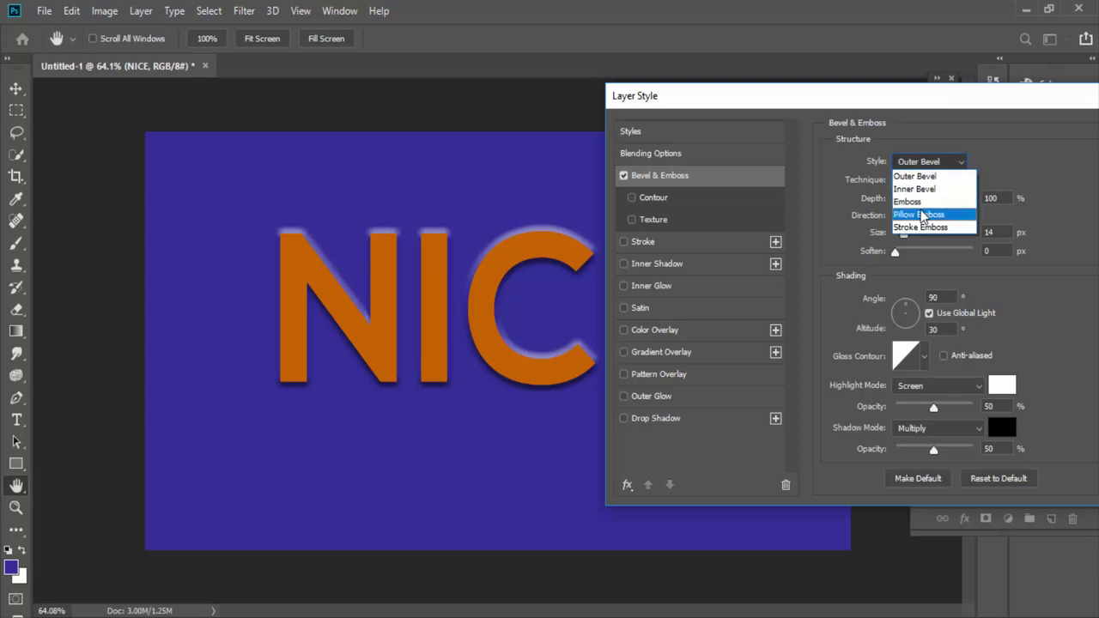
pyautogui.click(909, 201)
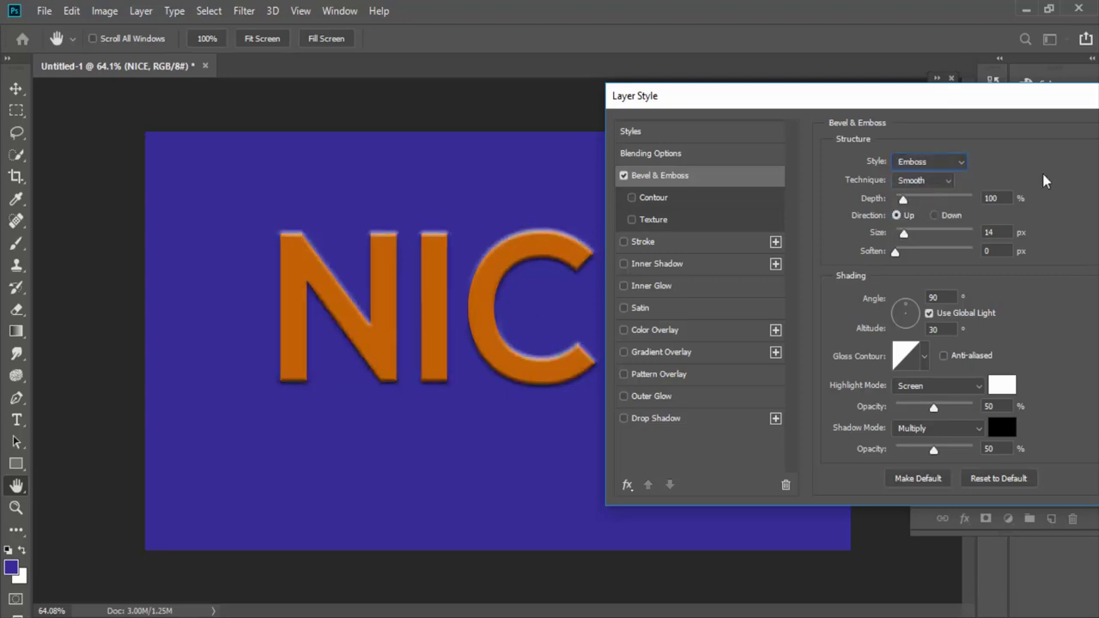
pyautogui.click(929, 162)
pyautogui.click(921, 215)
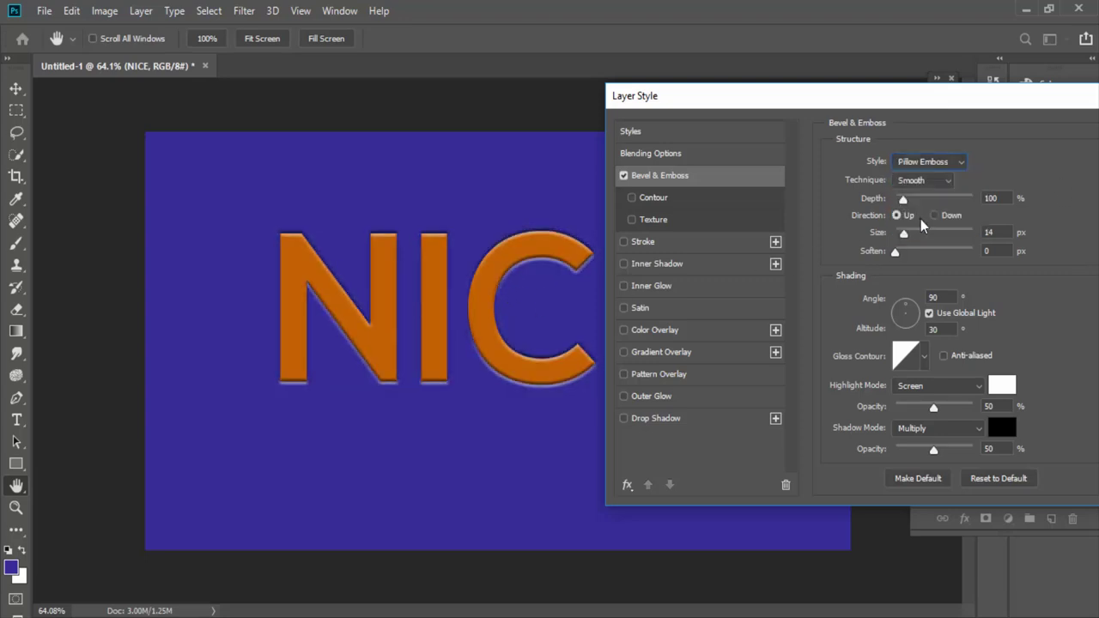
pyautogui.click(941, 171)
pyautogui.click(917, 230)
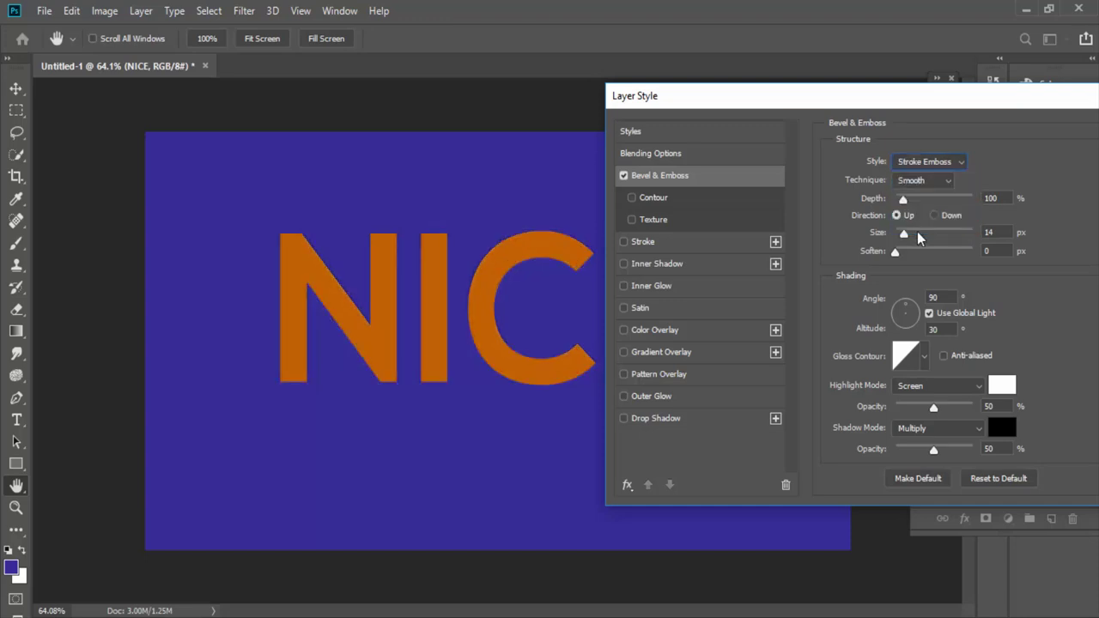
# Settle on Emboss with Chisel Soft technique, 168% depth and 10 px size.
pyautogui.click(917, 181)
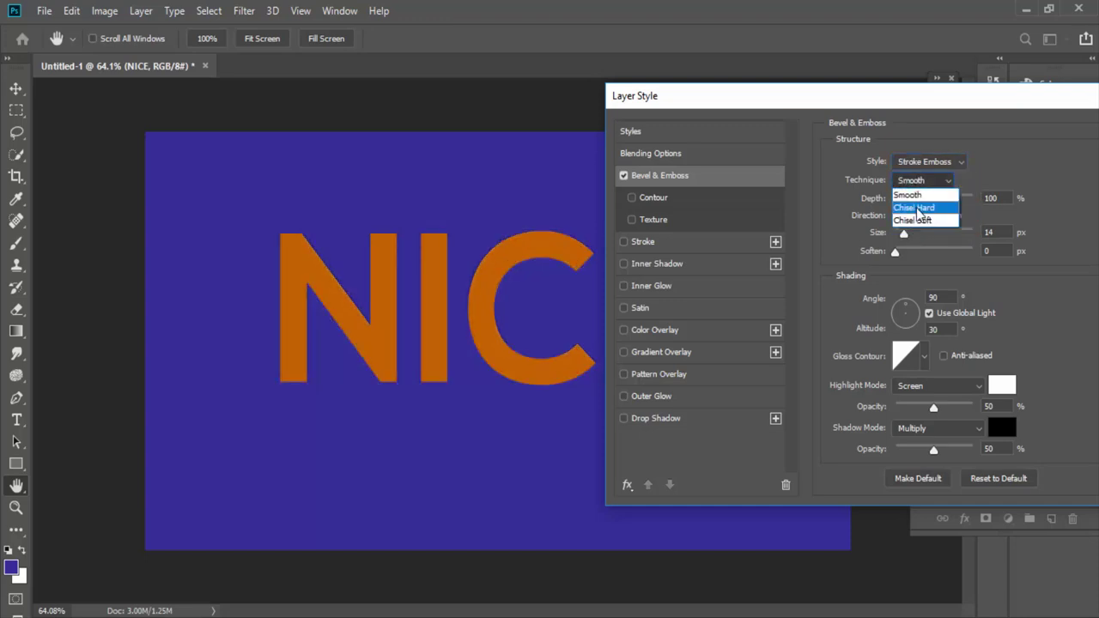
pyautogui.click(917, 208)
pyautogui.click(915, 181)
pyautogui.click(910, 226)
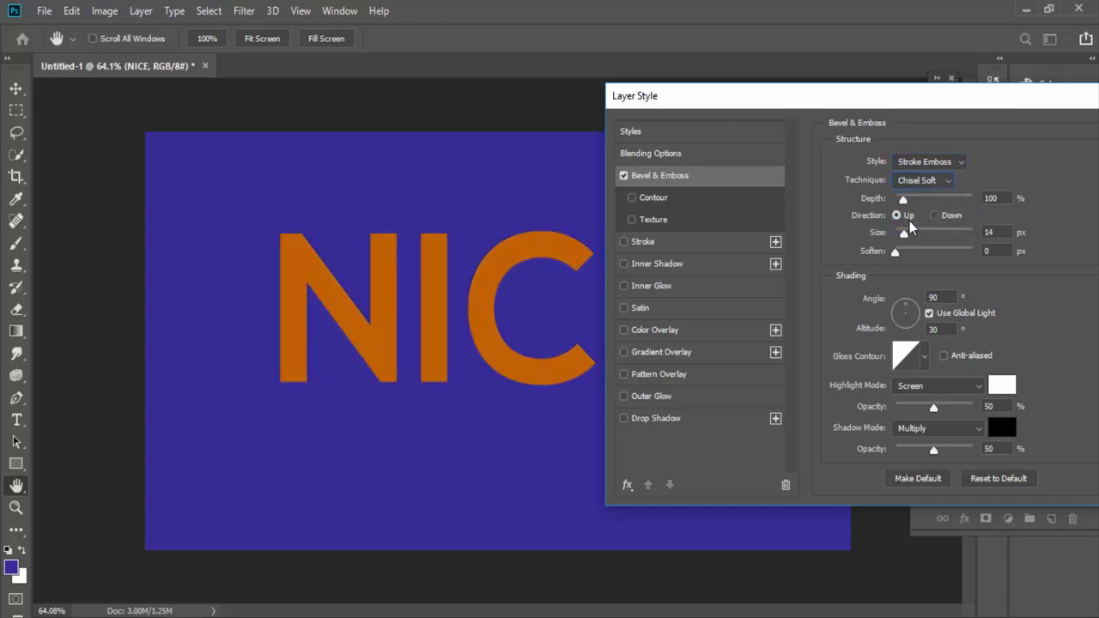
pyautogui.click(919, 165)
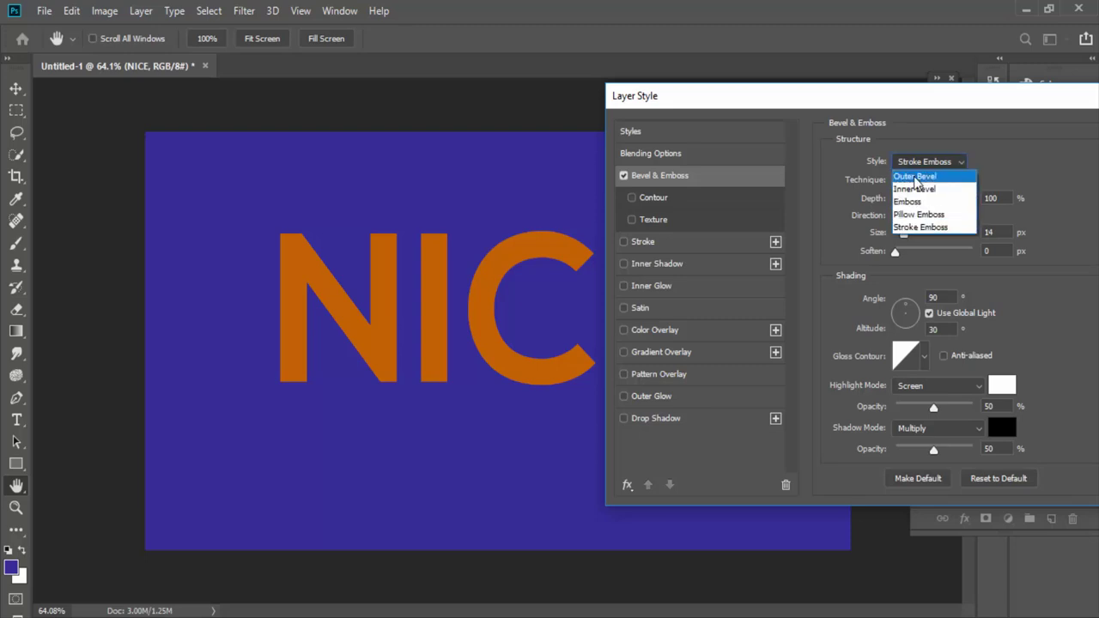
pyautogui.click(912, 202)
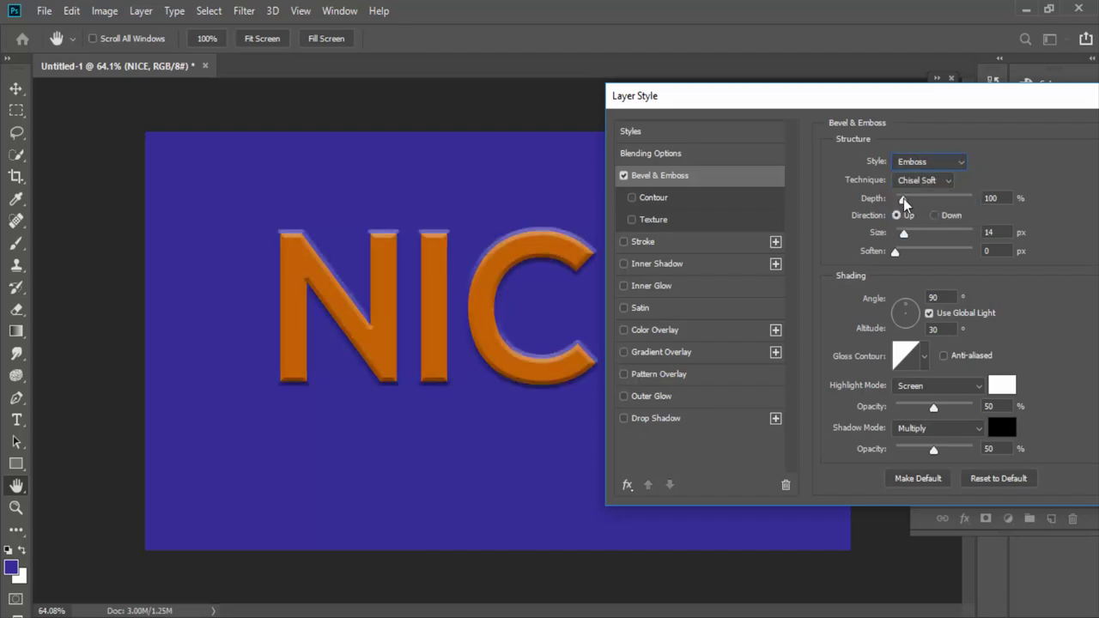
pyautogui.moveTo(904, 200); pyautogui.dragTo(942, 200)
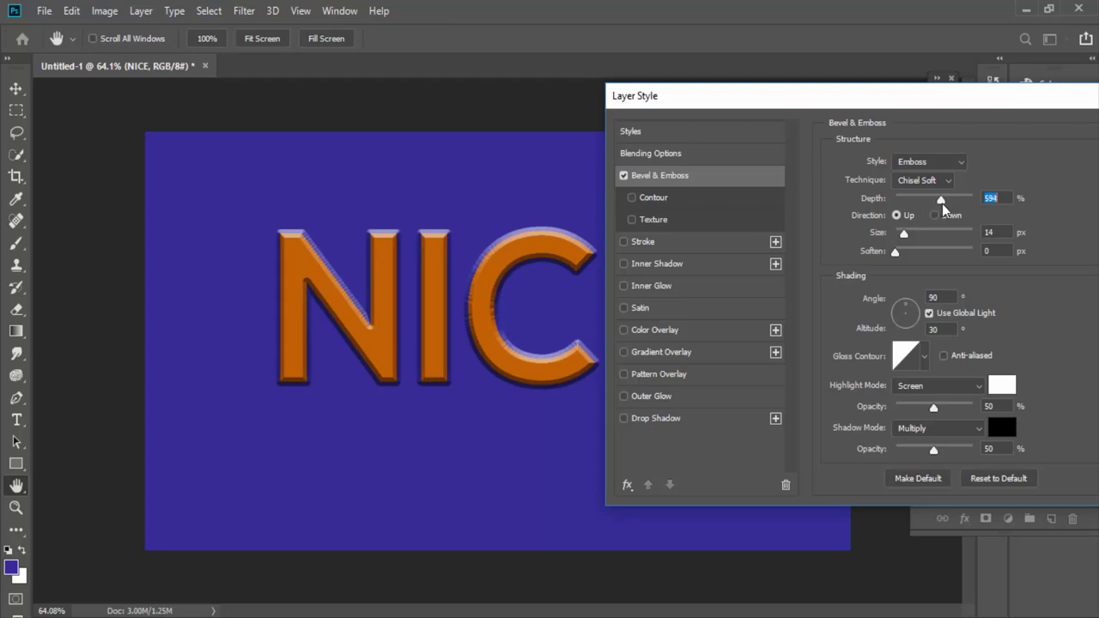
pyautogui.click(936, 216)
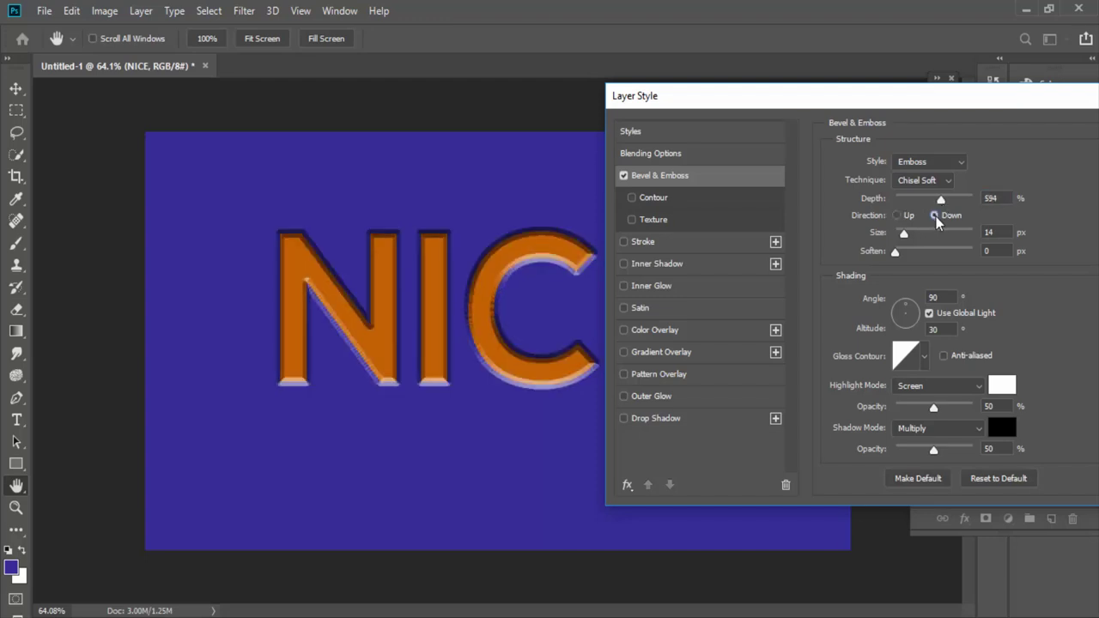
pyautogui.click(898, 216)
pyautogui.moveTo(903, 232)
pyautogui.mouseDown()
pyautogui.moveTo(929, 233)
pyautogui.moveTo(904, 234)
pyautogui.moveTo(927, 255)
pyautogui.mouseUp()
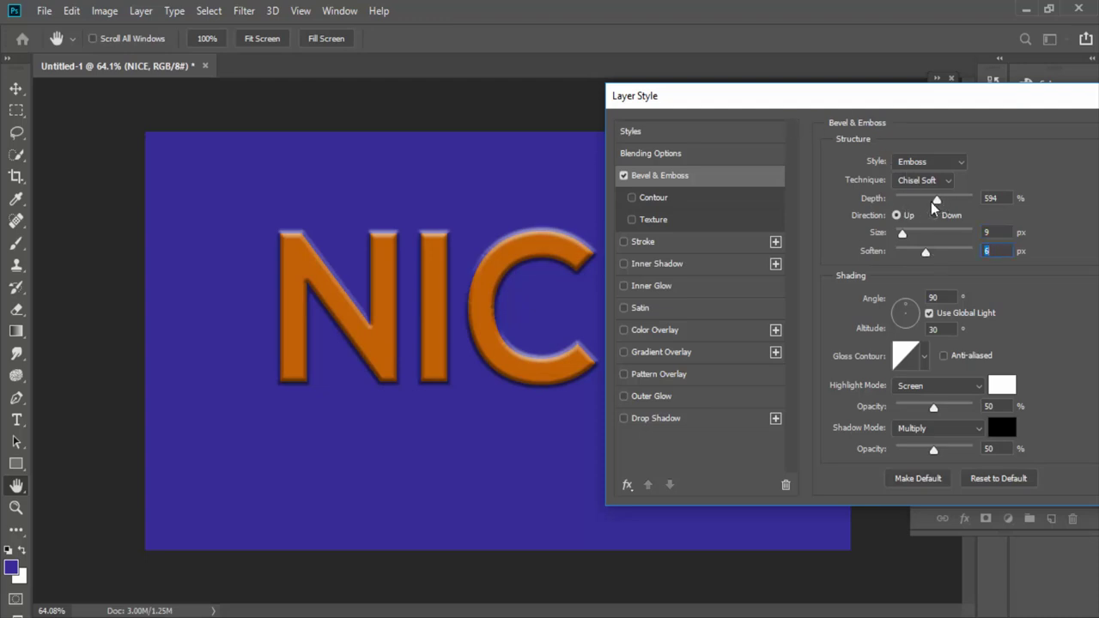
pyautogui.moveTo(941, 200)
pyautogui.mouseDown()
pyautogui.moveTo(909, 203)
pyautogui.moveTo(917, 238)
pyautogui.moveTo(903, 235)
pyautogui.mouseUp()
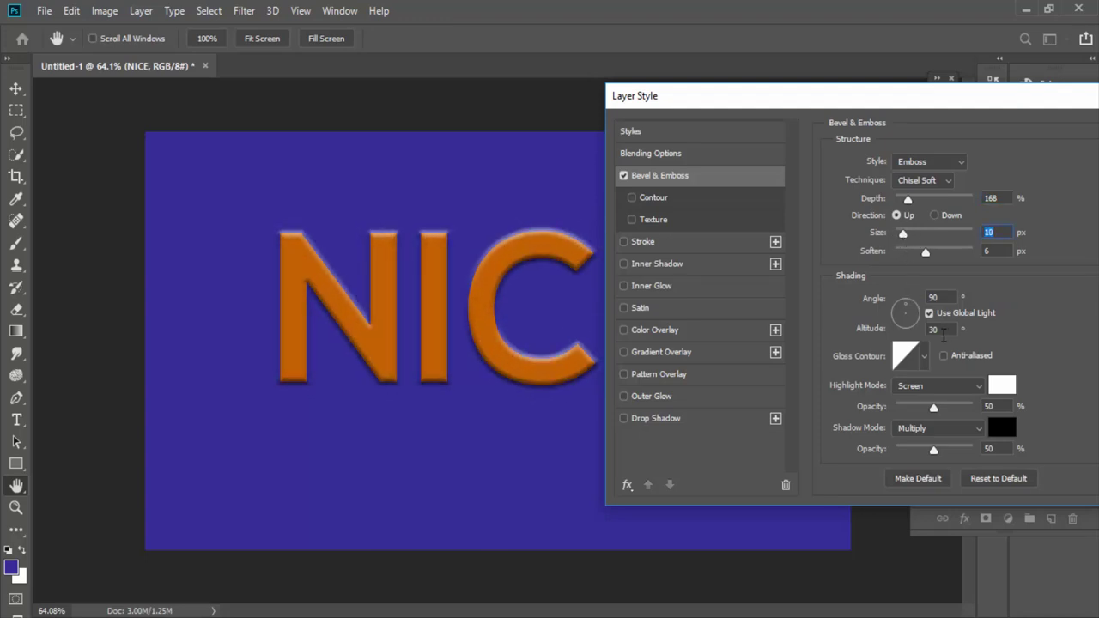
# Give the emboss a light green highlight in Normal mode at 86% opacity.
pyautogui.moveTo(953, 408); pyautogui.dragTo(963, 410)
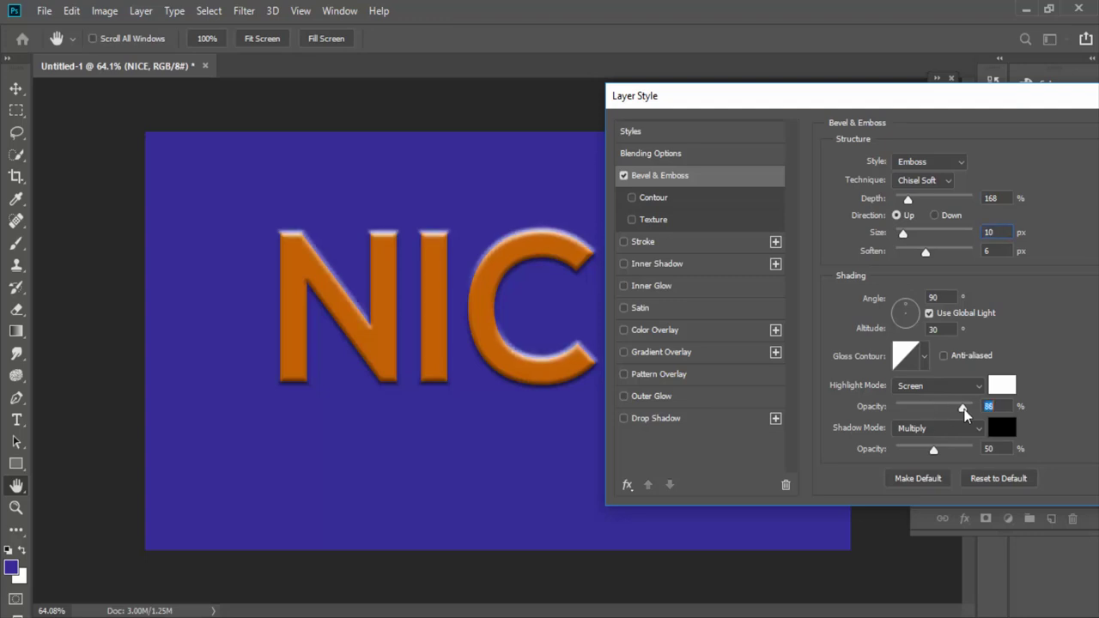
pyautogui.click(1000, 385)
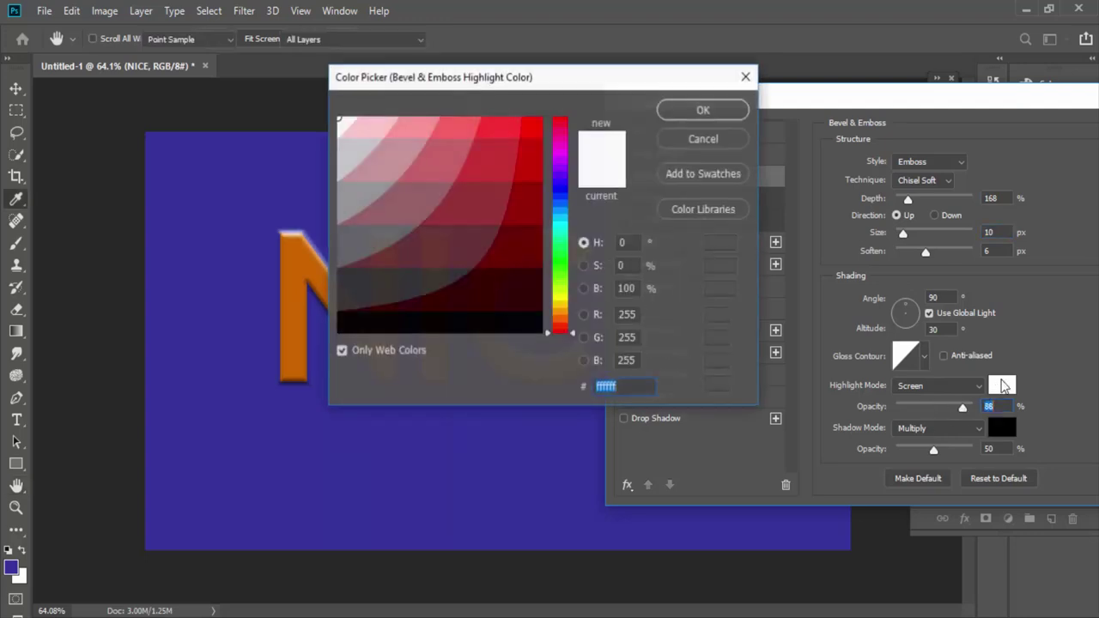
pyautogui.click(559, 258)
pyautogui.click(459, 171)
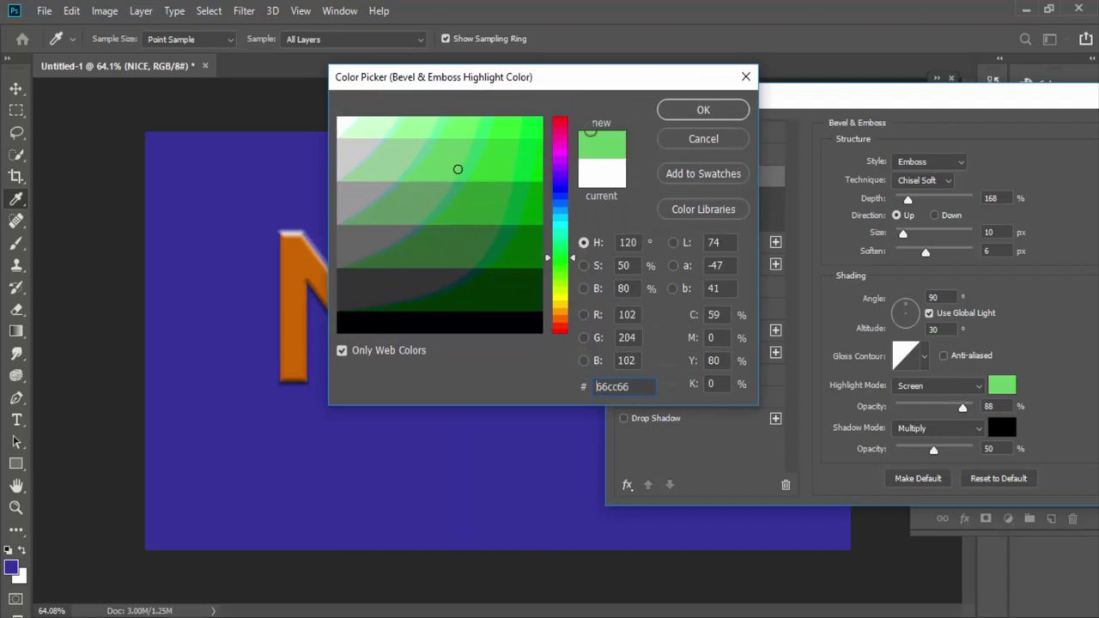
pyautogui.click(700, 109)
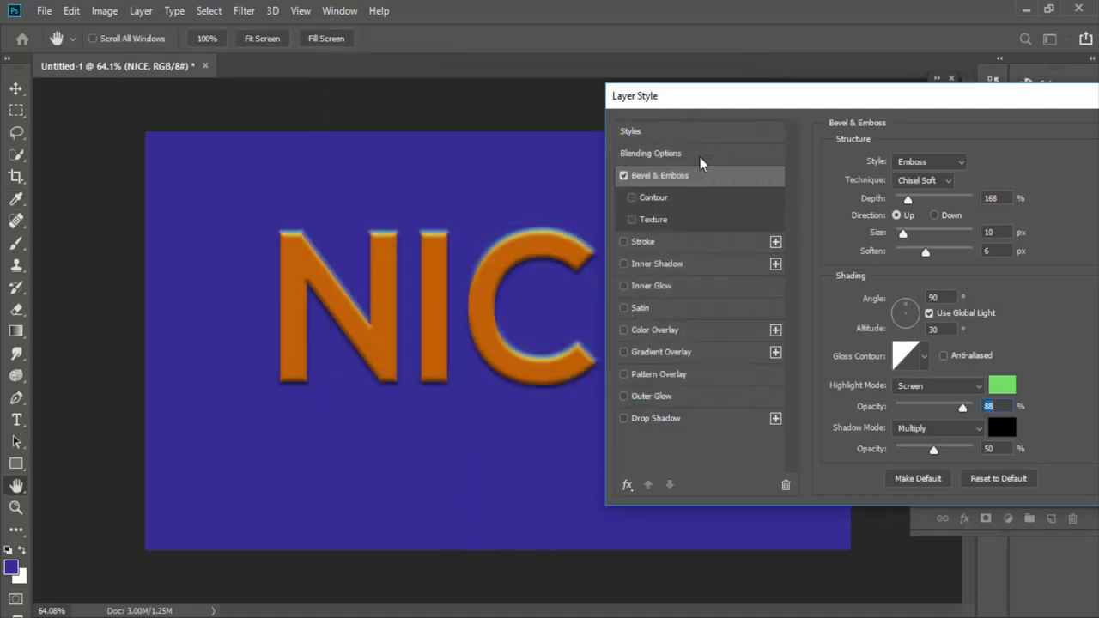
pyautogui.click(956, 385)
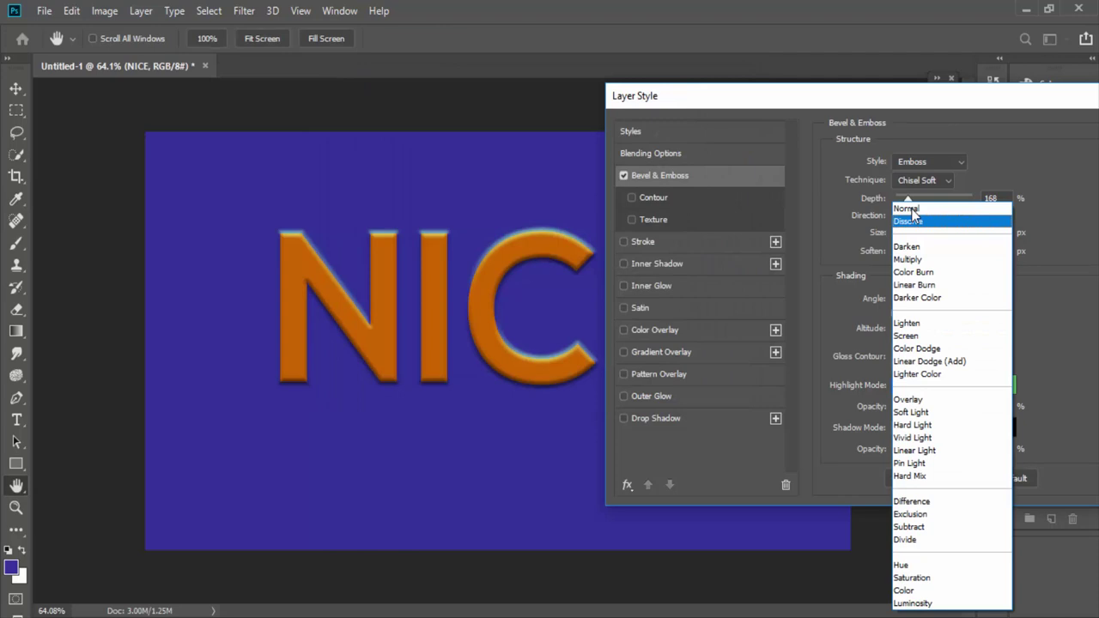
pyautogui.click(908, 209)
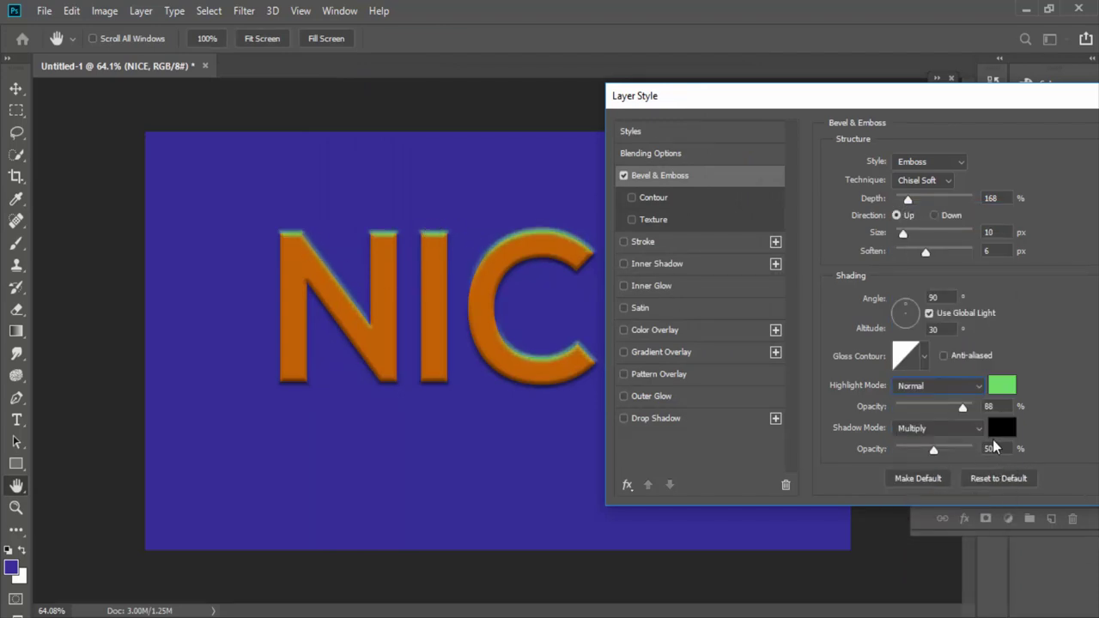
# Set a purple shadow at 94% opacity and raise the emboss depth to 709%.
pyautogui.click(1000, 428)
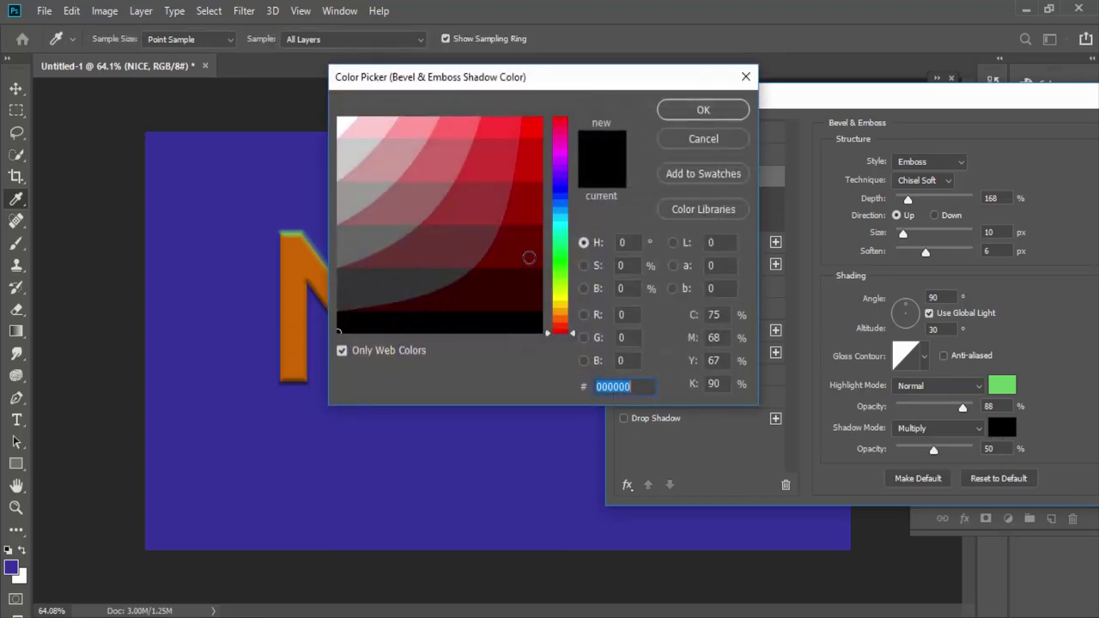
pyautogui.moveTo(558, 228); pyautogui.dragTo(559, 166)
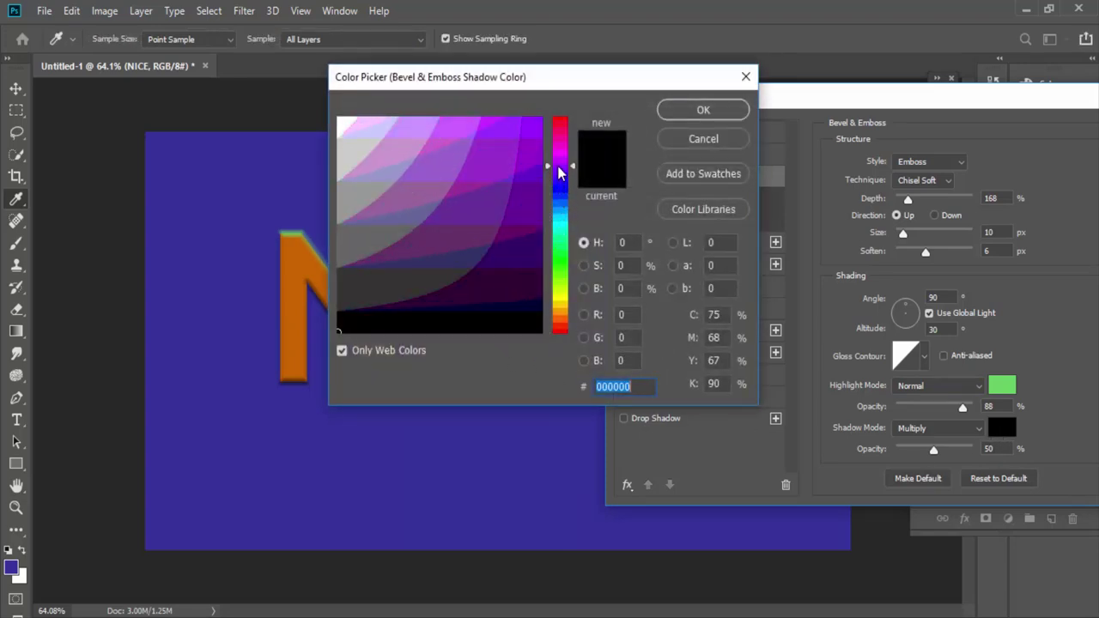
pyautogui.click(506, 170)
pyautogui.click(704, 110)
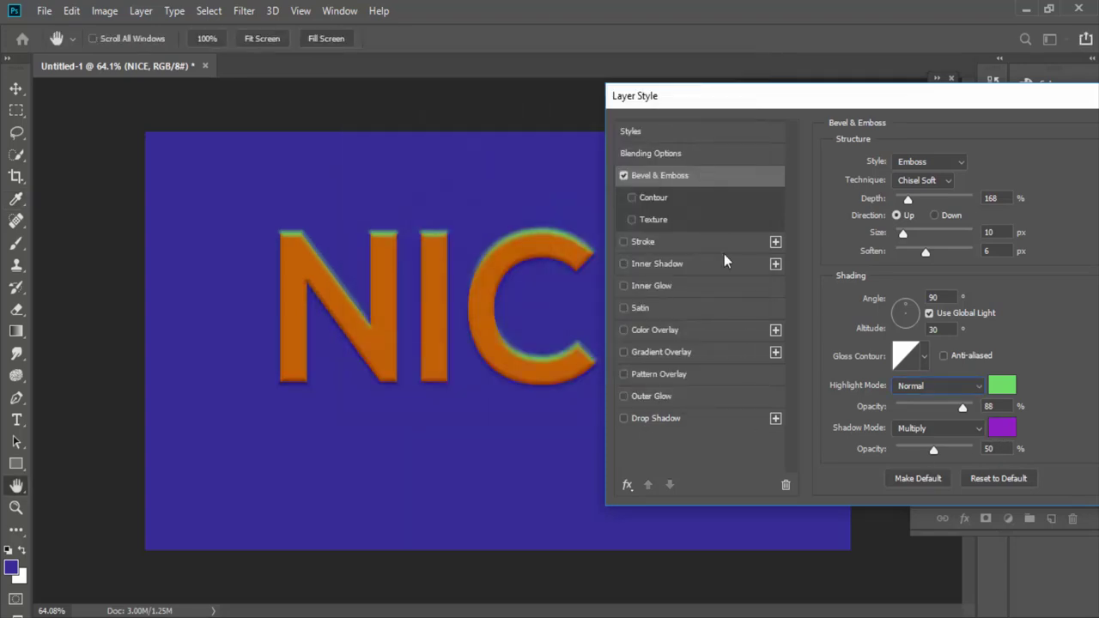
pyautogui.moveTo(932, 448); pyautogui.dragTo(969, 447)
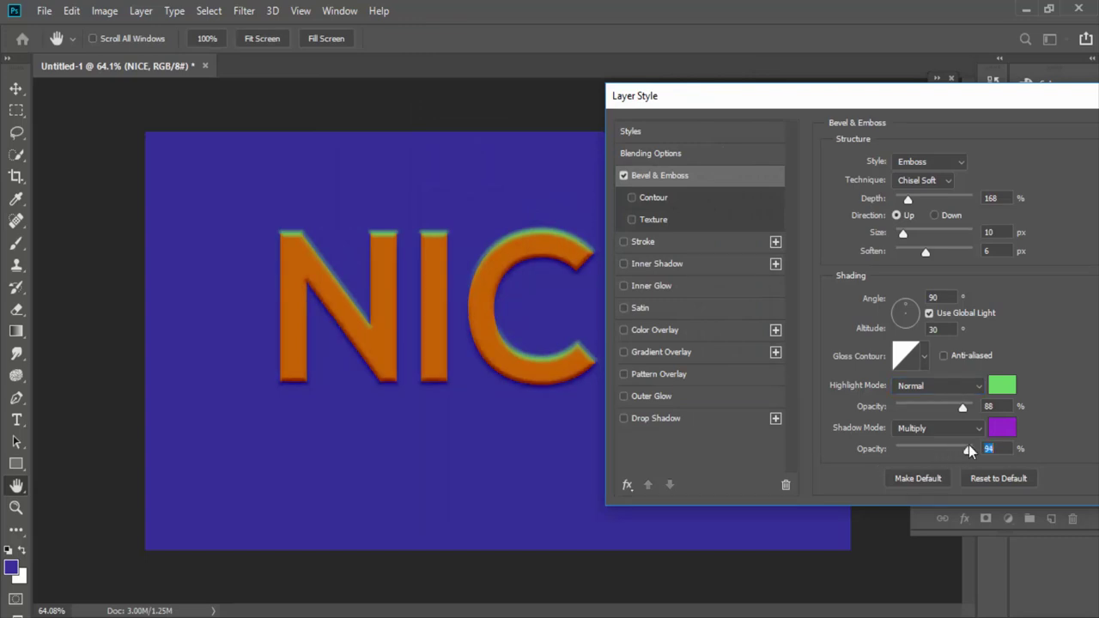
pyautogui.moveTo(917, 105)
pyautogui.mouseDown()
pyautogui.moveTo(846, 435)
pyautogui.moveTo(429, 455)
pyautogui.mouseUp()
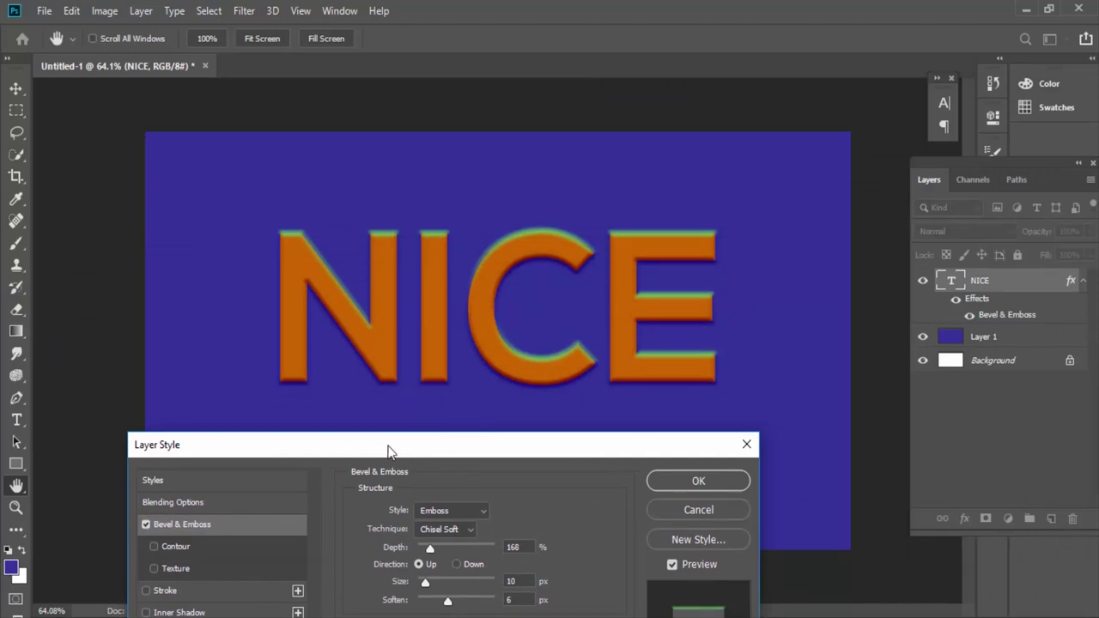
pyautogui.moveTo(438, 449); pyautogui.dragTo(448, 403)
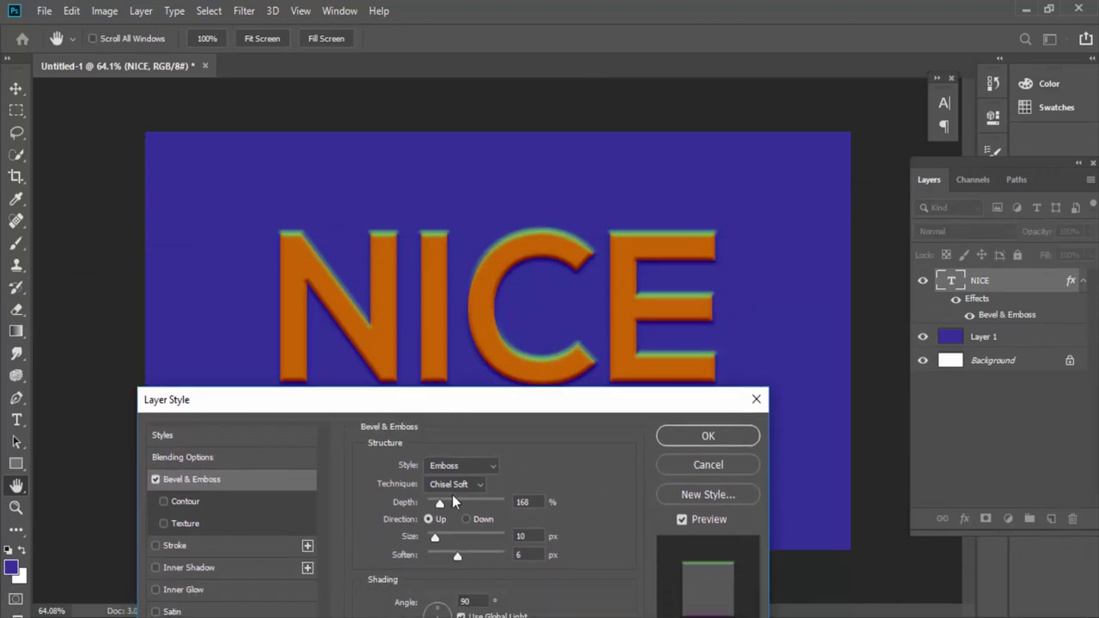
pyautogui.moveTo(440, 505); pyautogui.dragTo(483, 507)
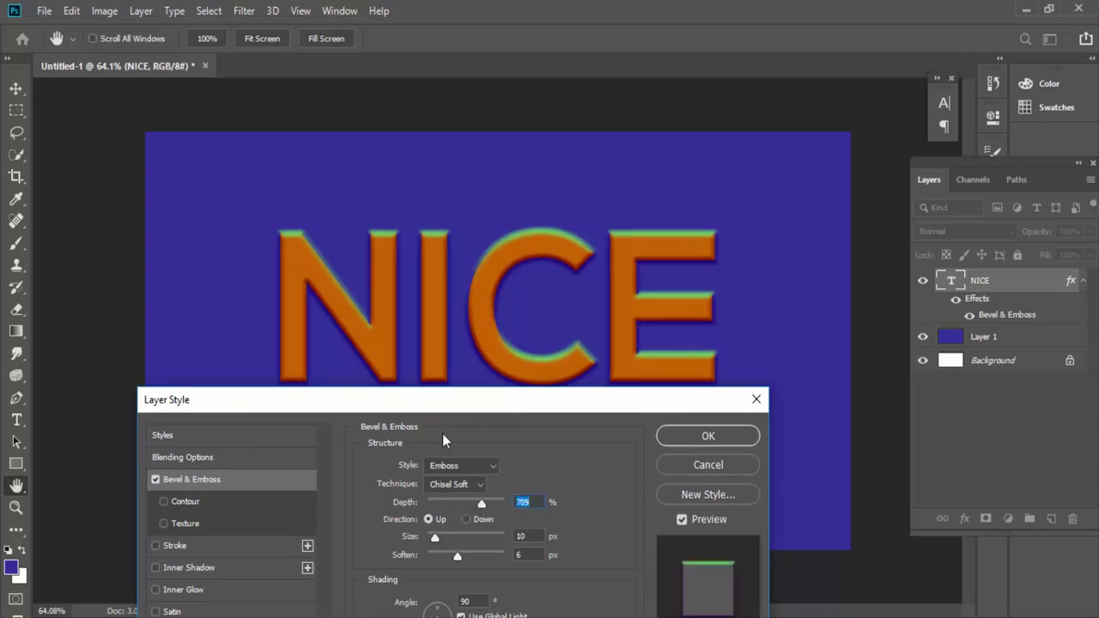
pyautogui.moveTo(460, 404)
pyautogui.mouseDown()
pyautogui.moveTo(463, 486)
pyautogui.moveTo(706, 368)
pyautogui.moveTo(906, 157)
pyautogui.moveTo(938, 141)
pyautogui.mouseUp()
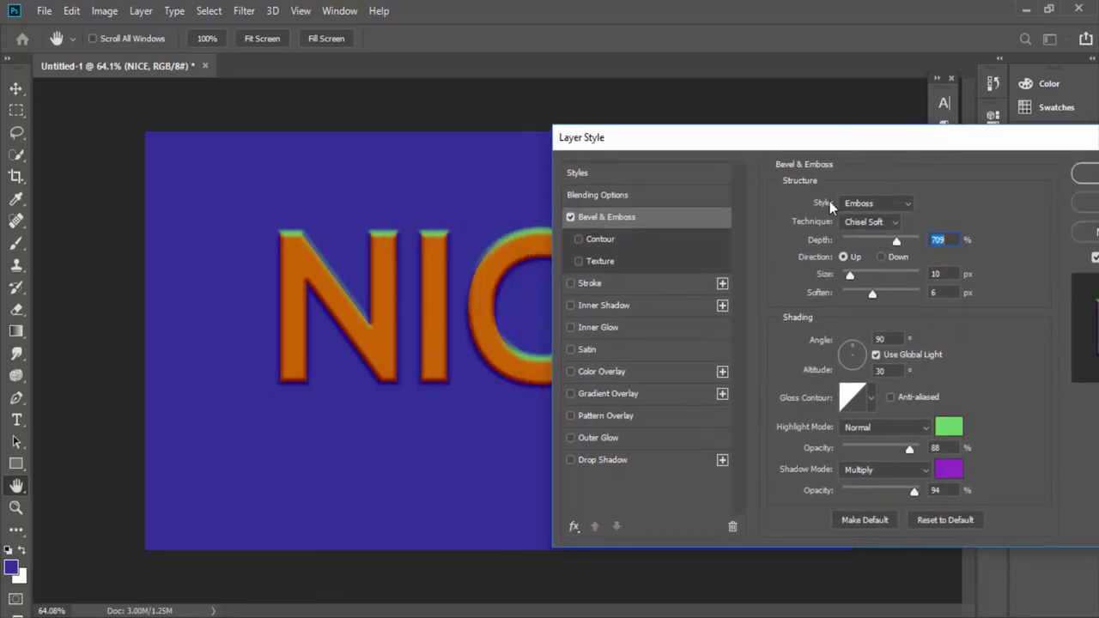
# Turn off Bevel & Emboss and add a Stroke positioned Outside.
pyautogui.click(571, 217)
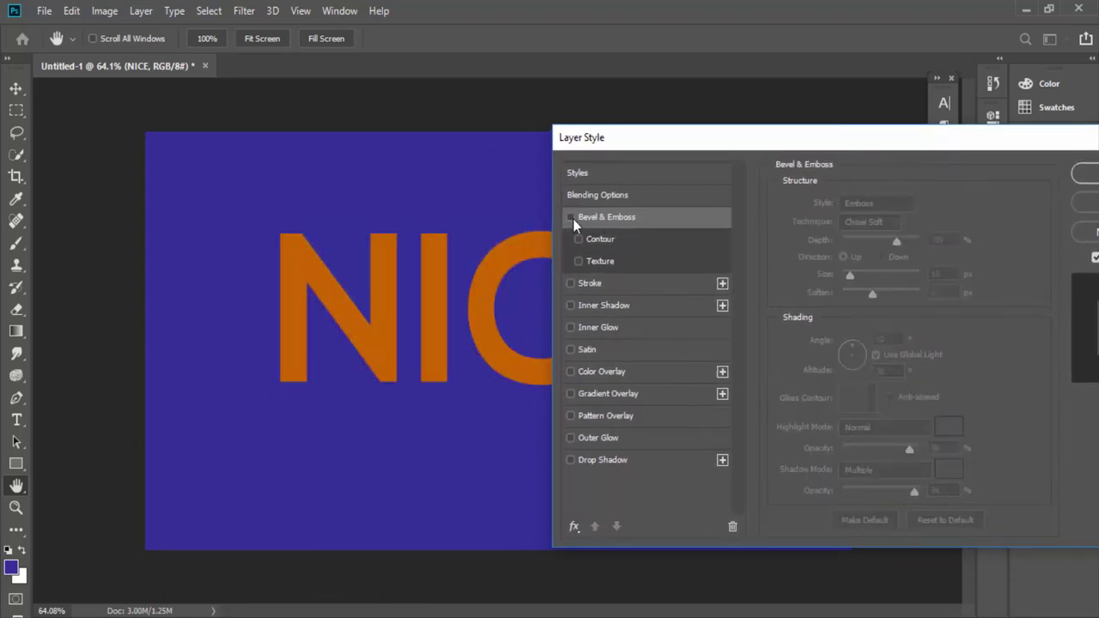
pyautogui.click(570, 283)
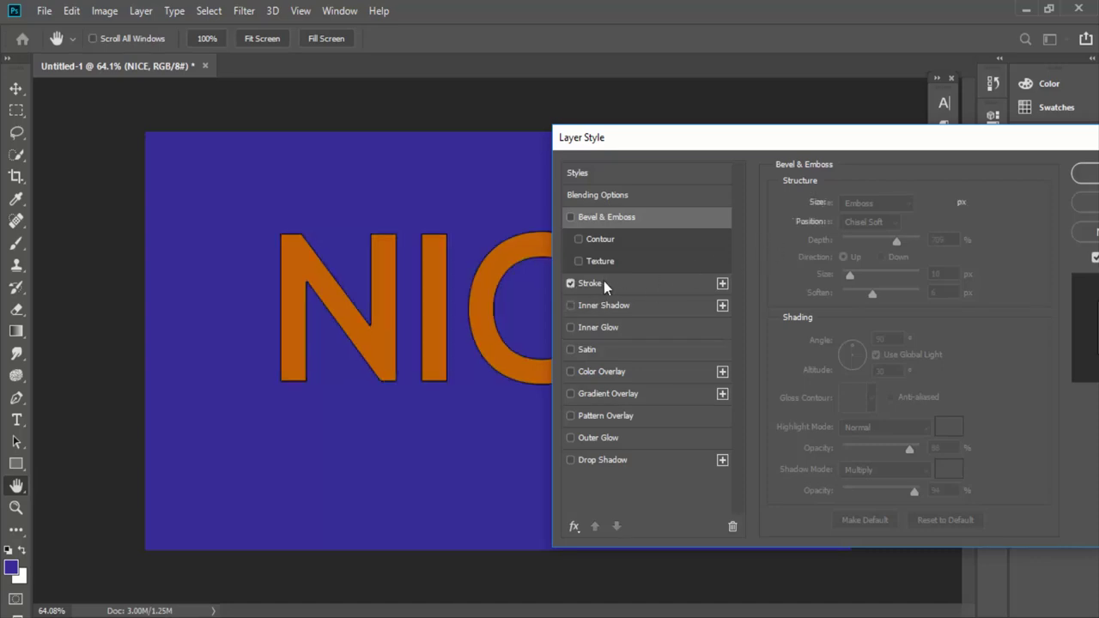
pyautogui.click(601, 283)
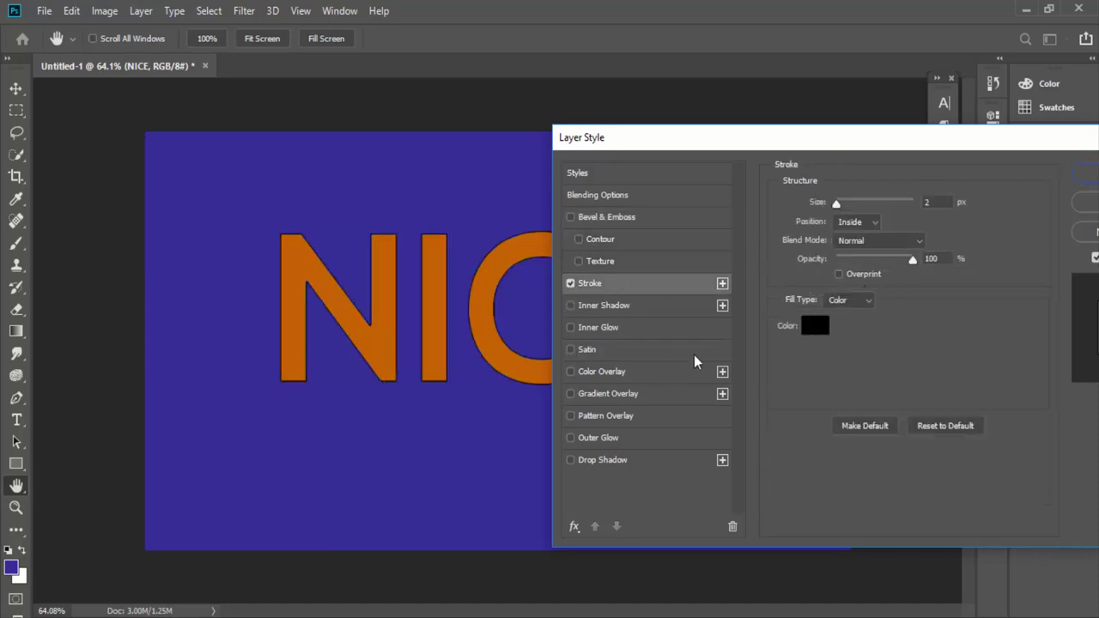
pyautogui.click(853, 225)
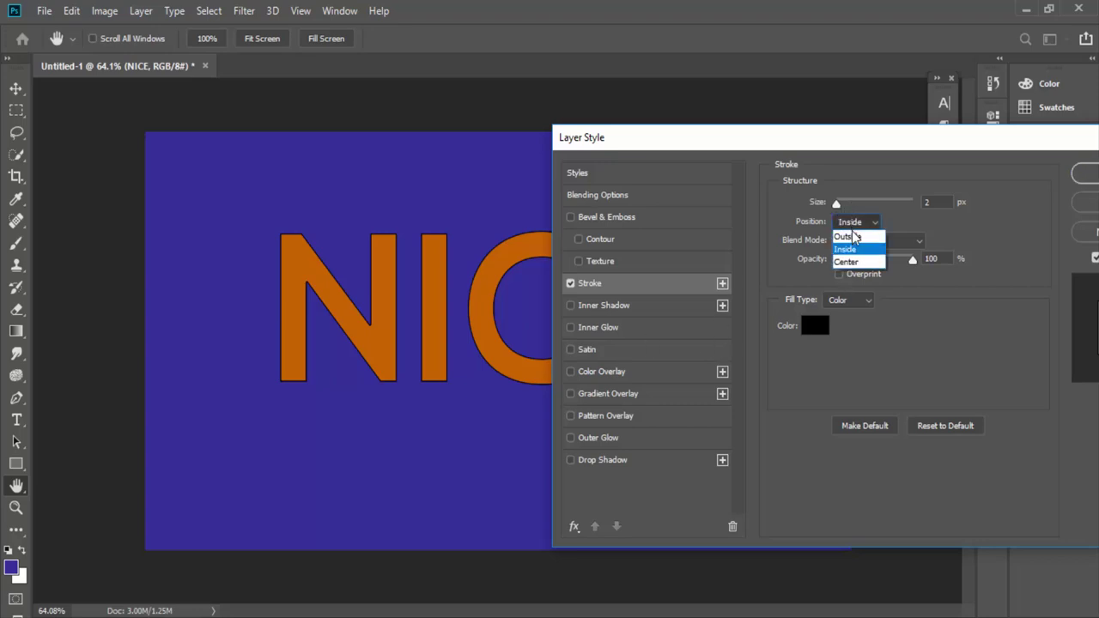
pyautogui.click(852, 249)
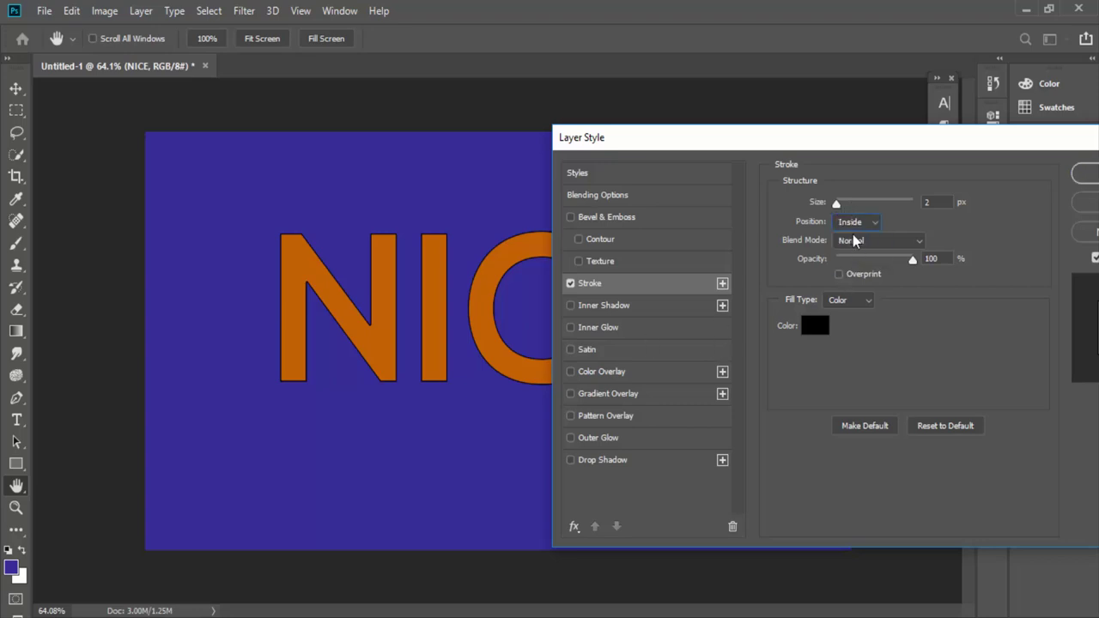
pyautogui.click(852, 225)
pyautogui.click(852, 237)
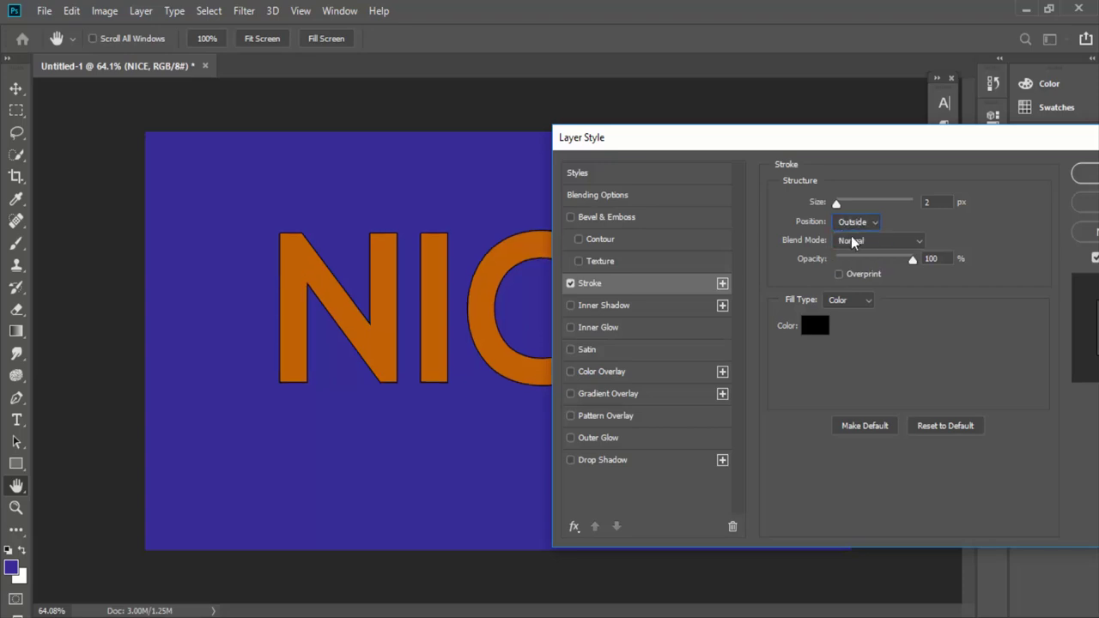
# Try stroke sizes of 13, 35 and 68 px across positions, ending at Center.
pyautogui.click(933, 205)
pyautogui.press('Up')
pyautogui.press('Up')
pyautogui.press('Up')
pyautogui.press('Up')
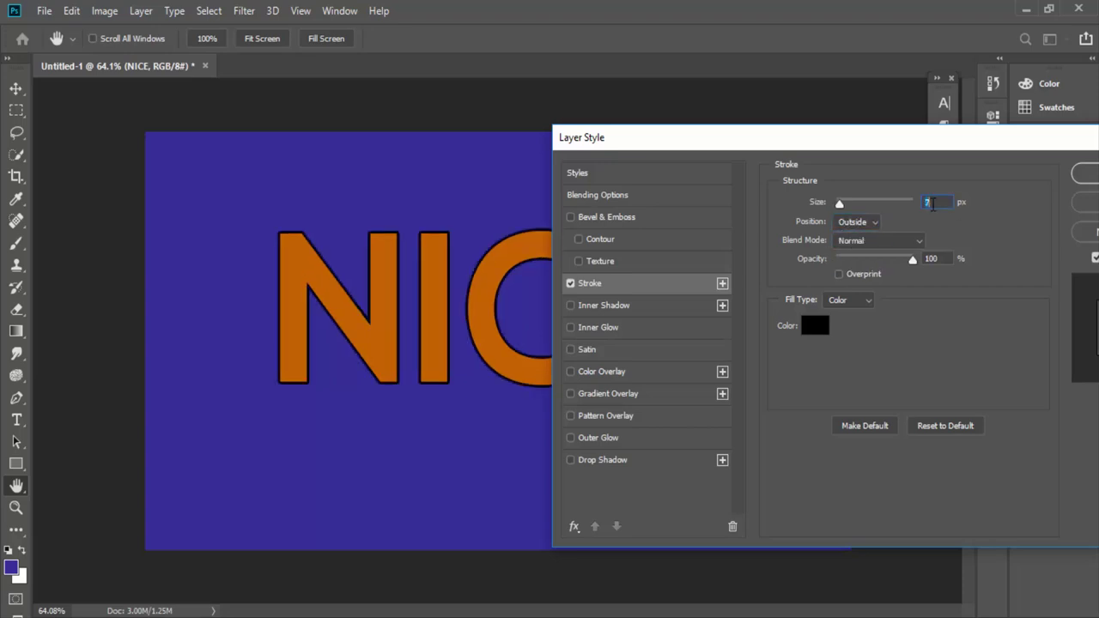
pyautogui.press('Up')
pyautogui.press('Up')
pyautogui.press('Up')
pyautogui.press('Up')
pyautogui.press('Up')
pyautogui.press('Up')
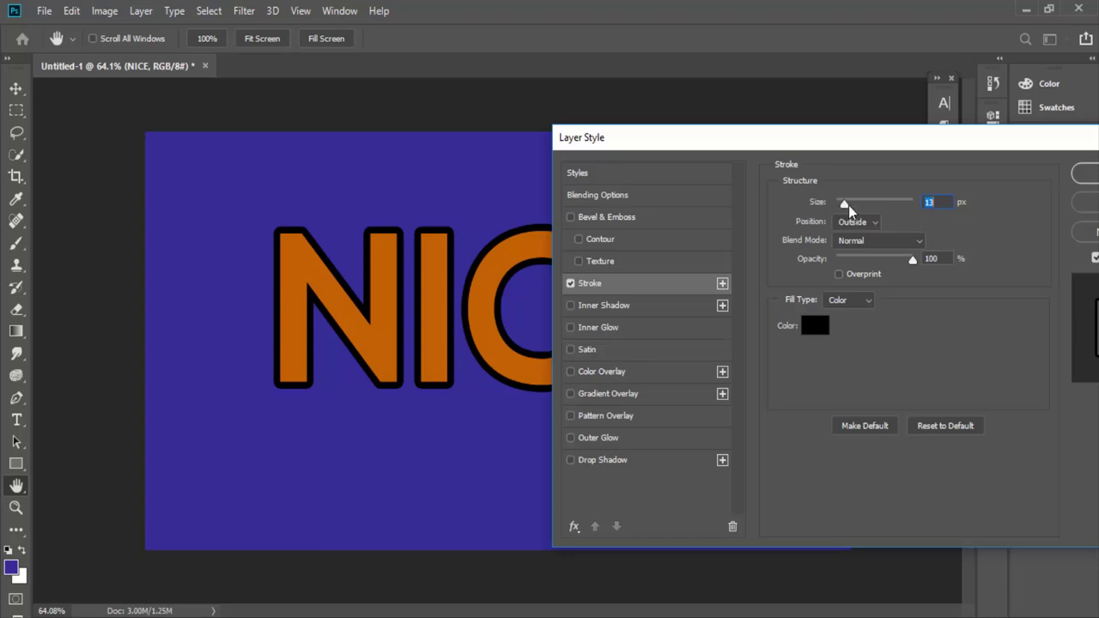
pyautogui.moveTo(844, 204); pyautogui.dragTo(843, 204)
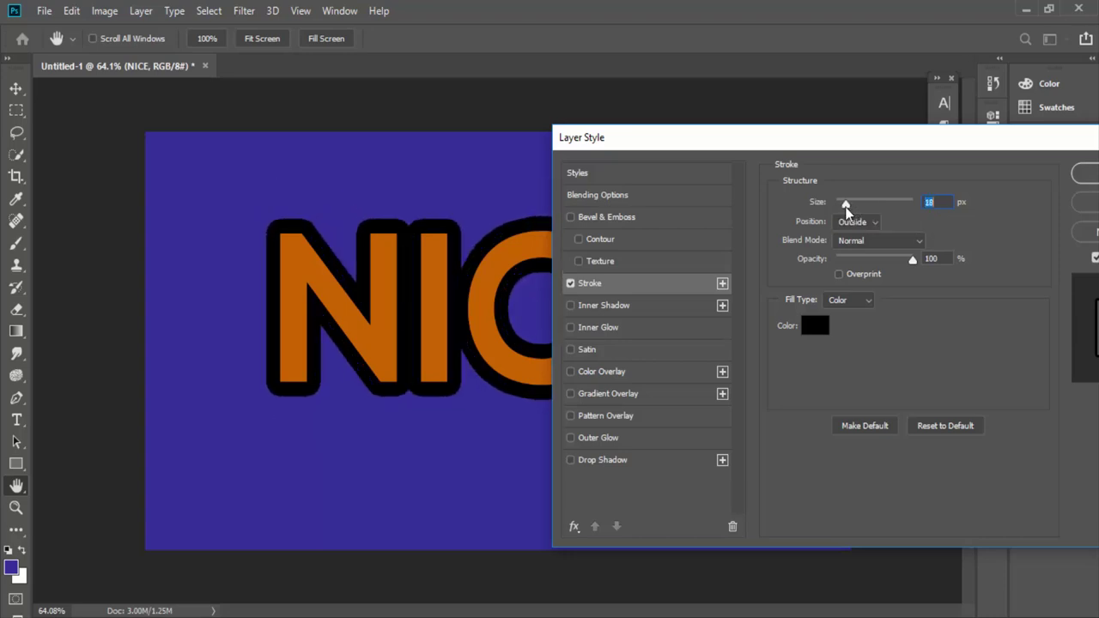
pyautogui.click(854, 222)
pyautogui.click(847, 249)
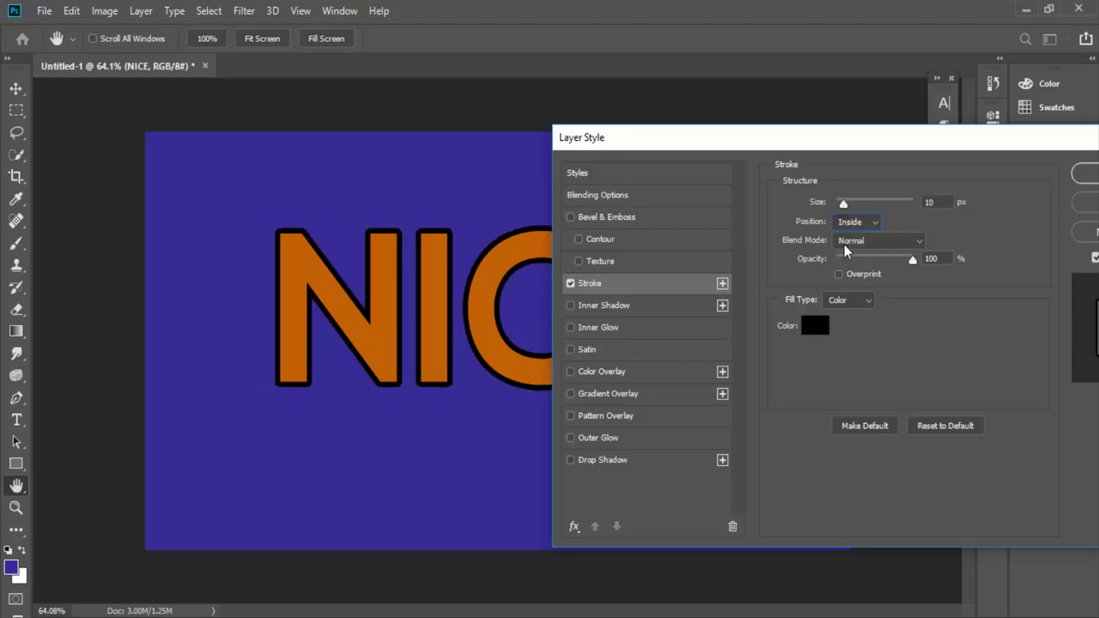
pyautogui.moveTo(843, 203)
pyautogui.mouseDown()
pyautogui.moveTo(860, 205)
pyautogui.moveTo(841, 204)
pyautogui.mouseUp()
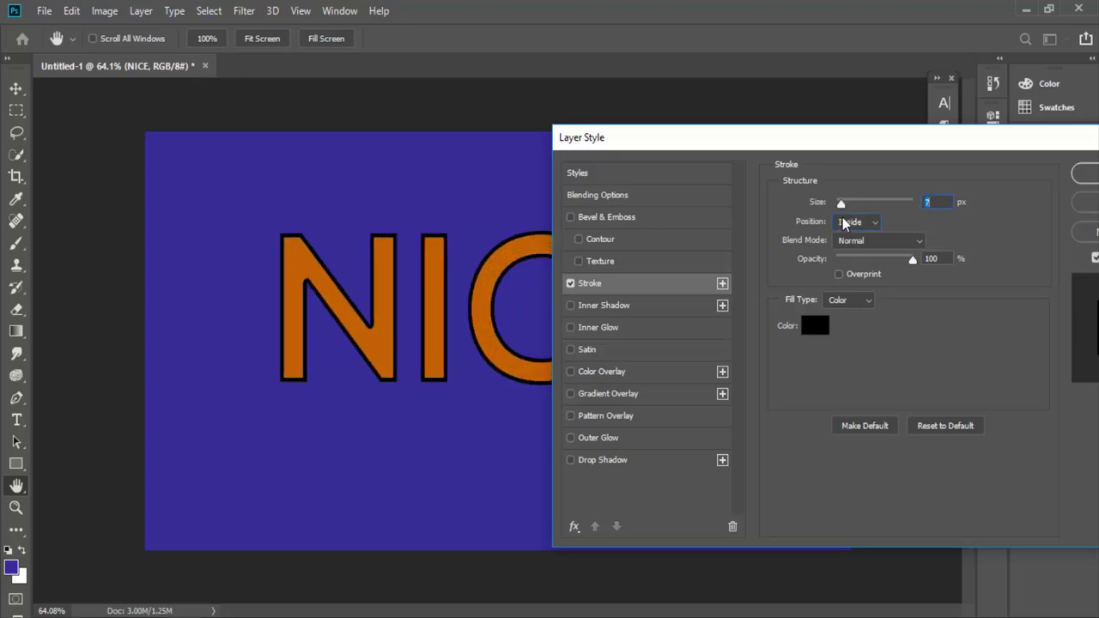
pyautogui.click(853, 222)
pyautogui.click(845, 262)
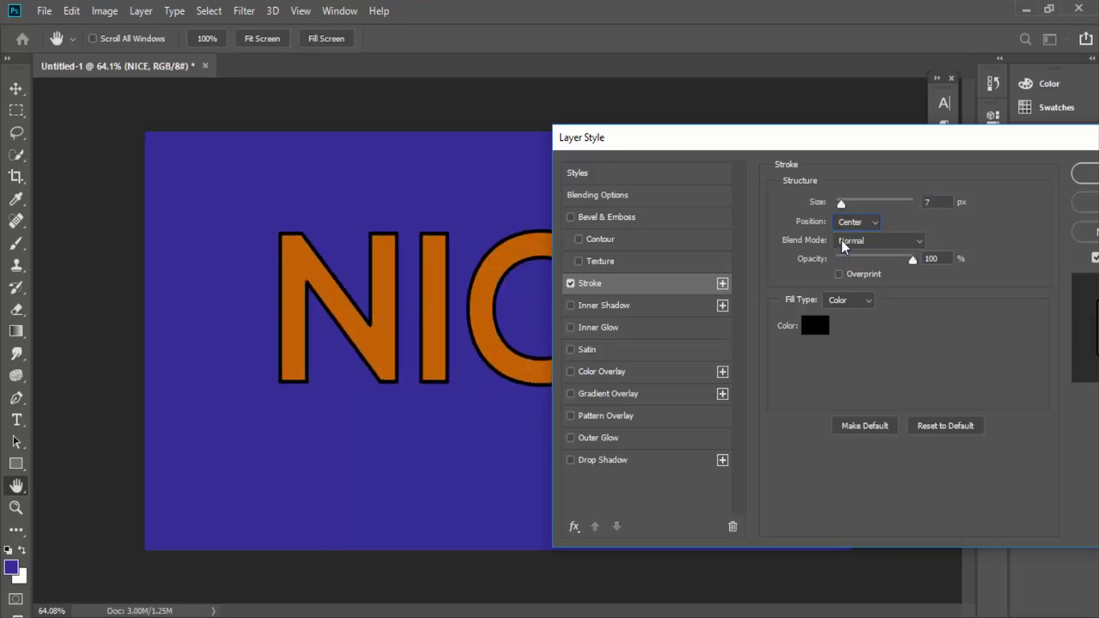
pyautogui.moveTo(842, 203)
pyautogui.mouseDown()
pyautogui.moveTo(856, 204)
pyautogui.moveTo(841, 207)
pyautogui.mouseUp()
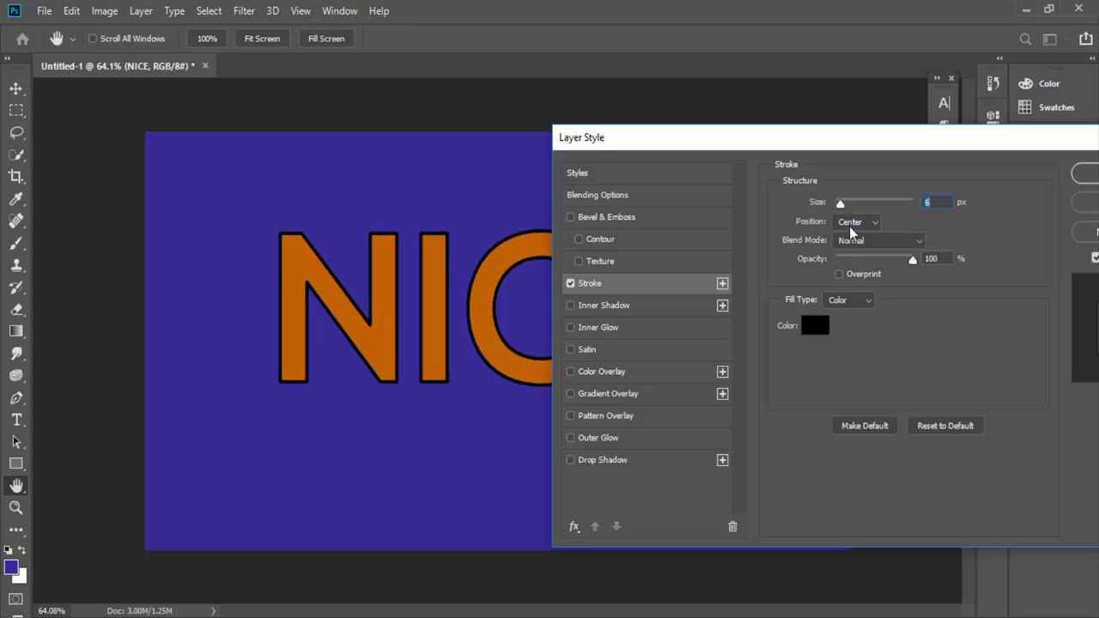
# Cycle stroke blend modes Multiply, Overlay, Subtract, Hue, Luminosity, then return to Normal.
pyautogui.click(853, 242)
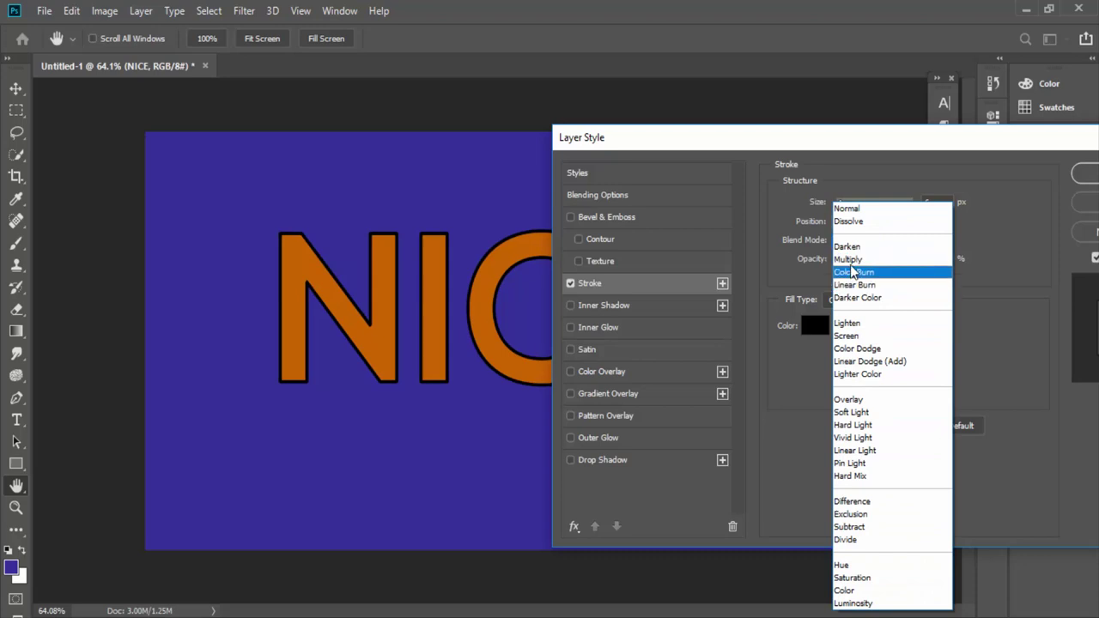
pyautogui.click(850, 259)
pyautogui.click(852, 244)
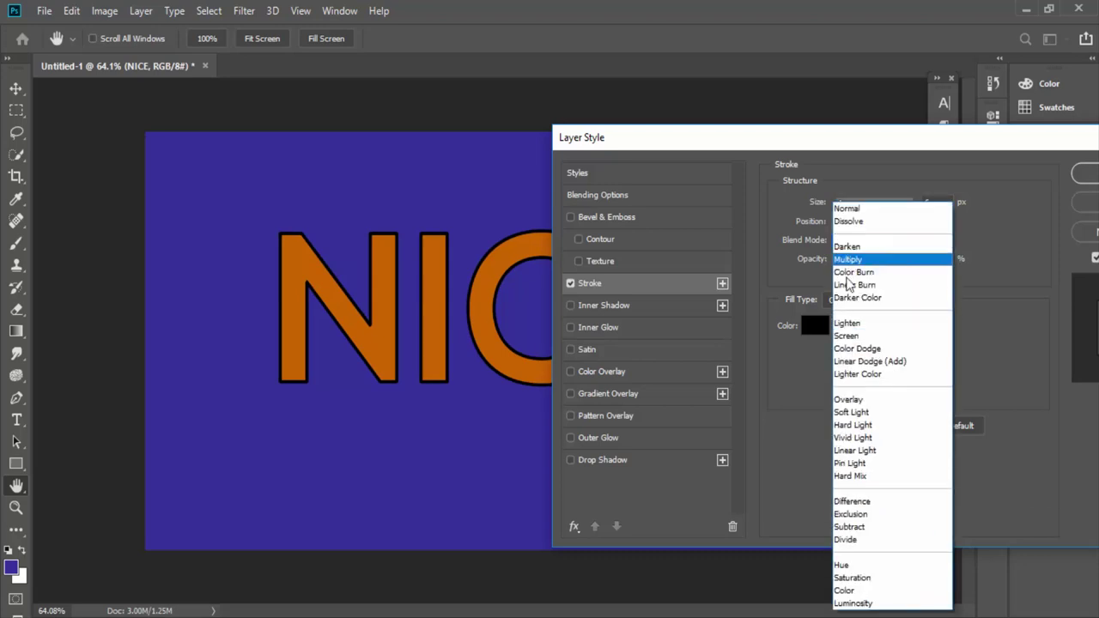
pyautogui.click(842, 398)
pyautogui.click(843, 245)
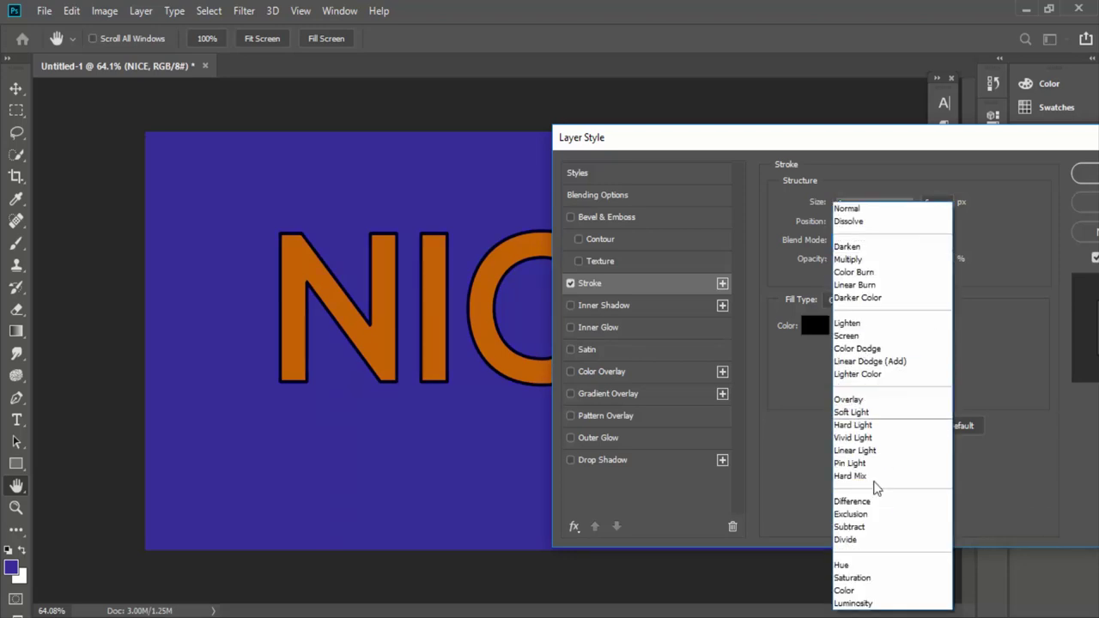
pyautogui.click(846, 521)
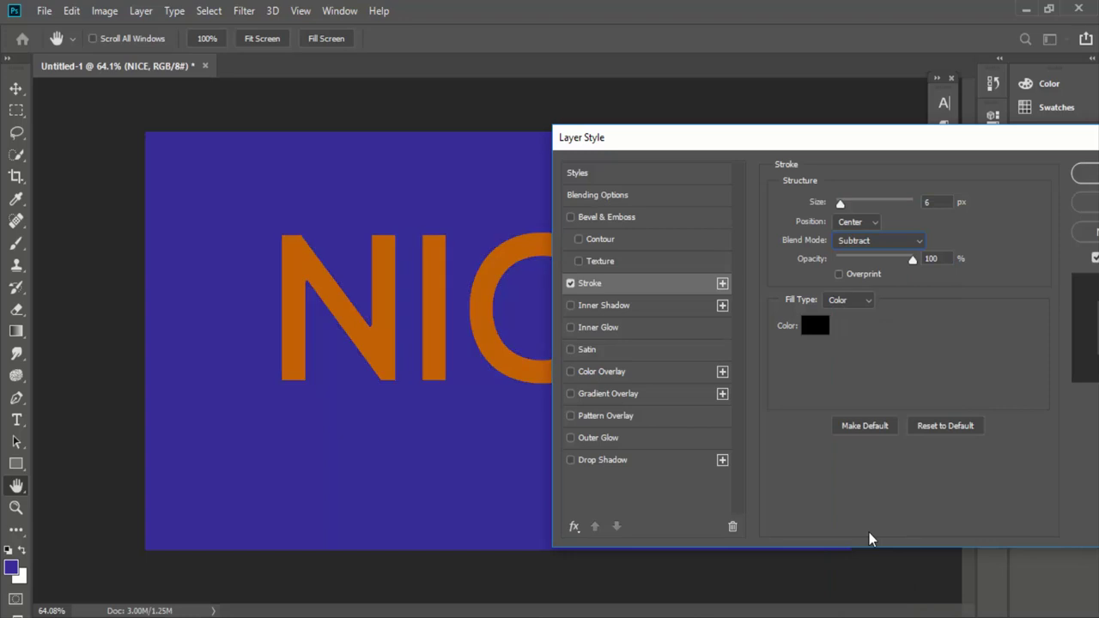
pyautogui.click(852, 243)
pyautogui.click(849, 561)
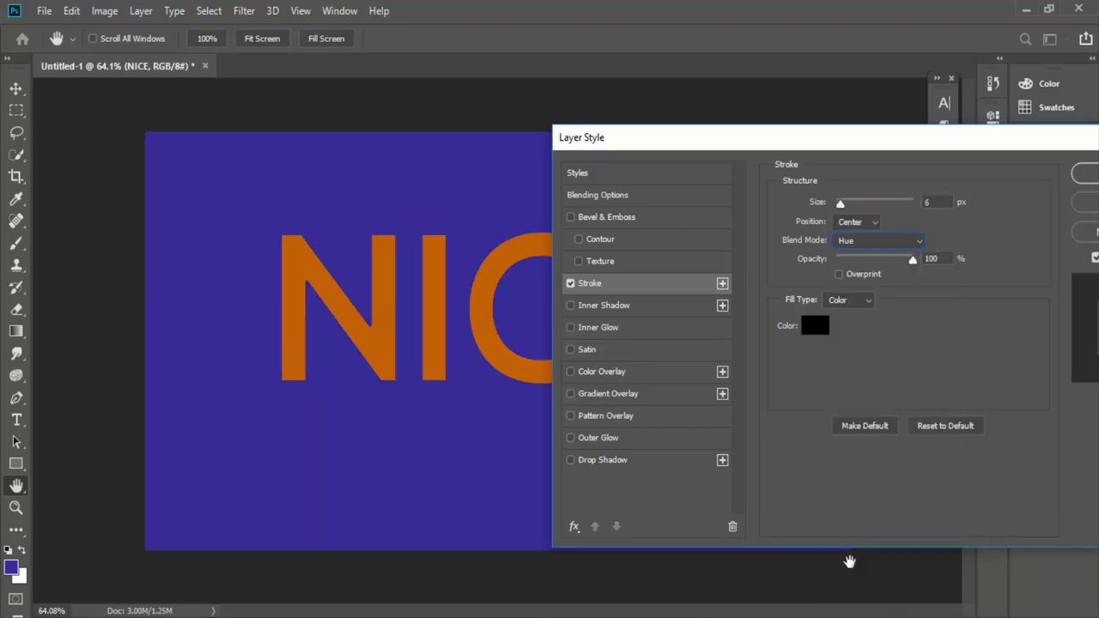
pyautogui.click(860, 241)
pyautogui.click(866, 605)
pyautogui.click(869, 241)
pyautogui.click(858, 208)
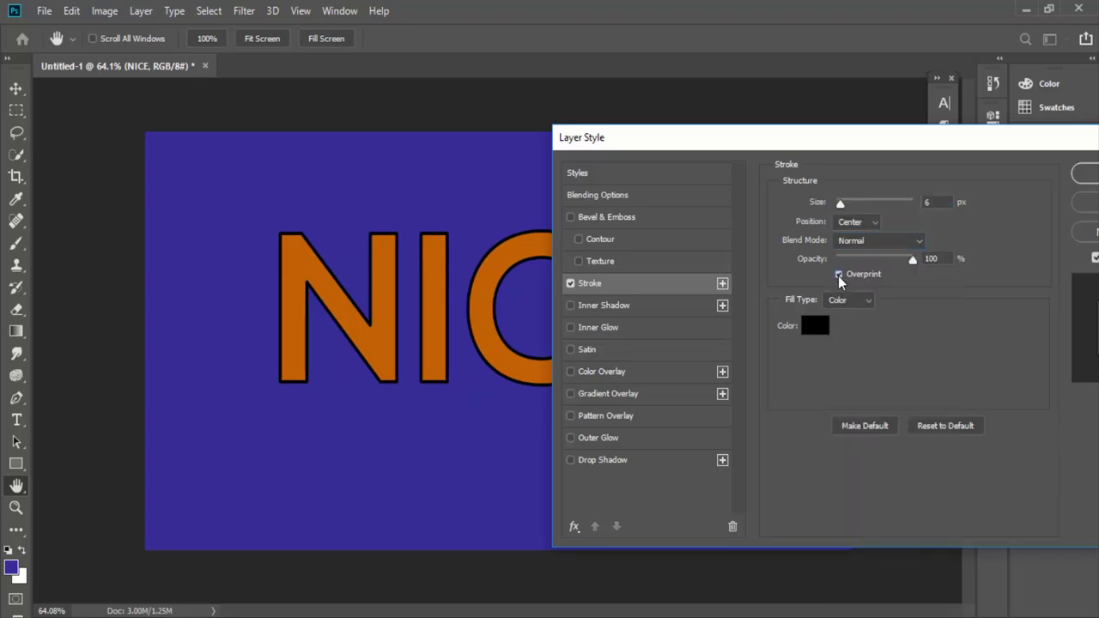
# Set the stroke colour to dark navy 000033.
pyautogui.click(815, 324)
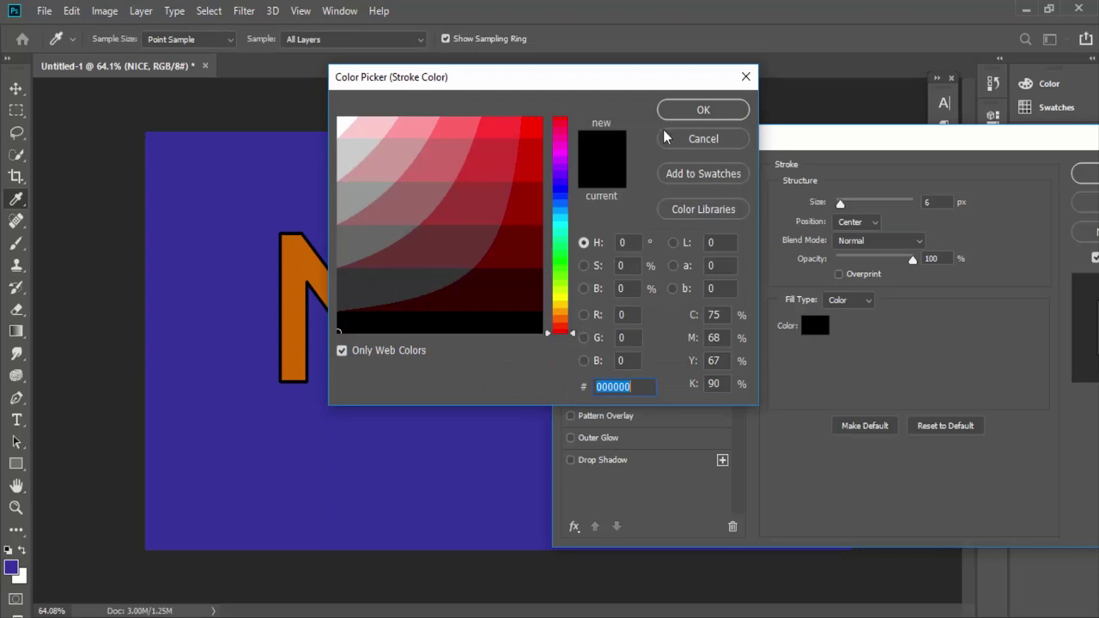
pyautogui.moveTo(594, 272); pyautogui.dragTo(590, 200)
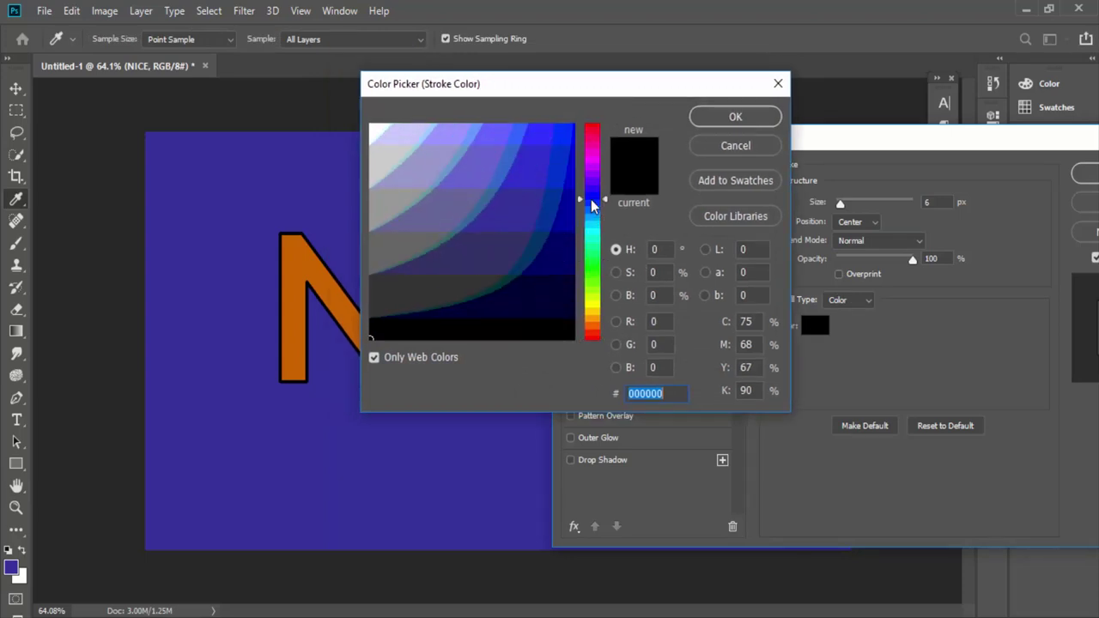
pyautogui.click(560, 212)
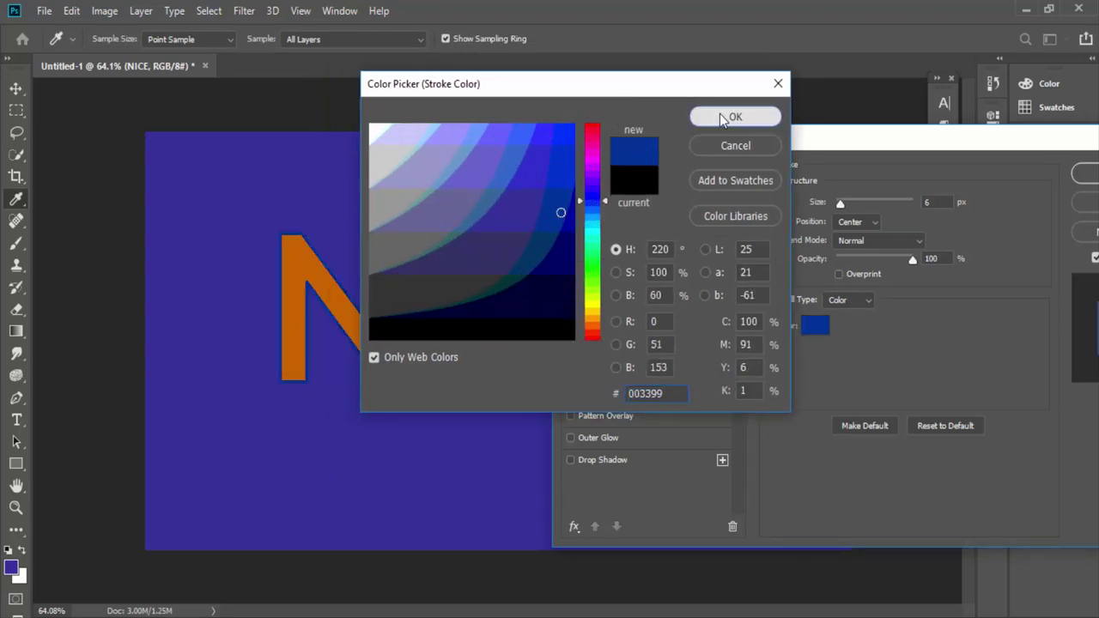
pyautogui.click(726, 115)
pyautogui.click(812, 327)
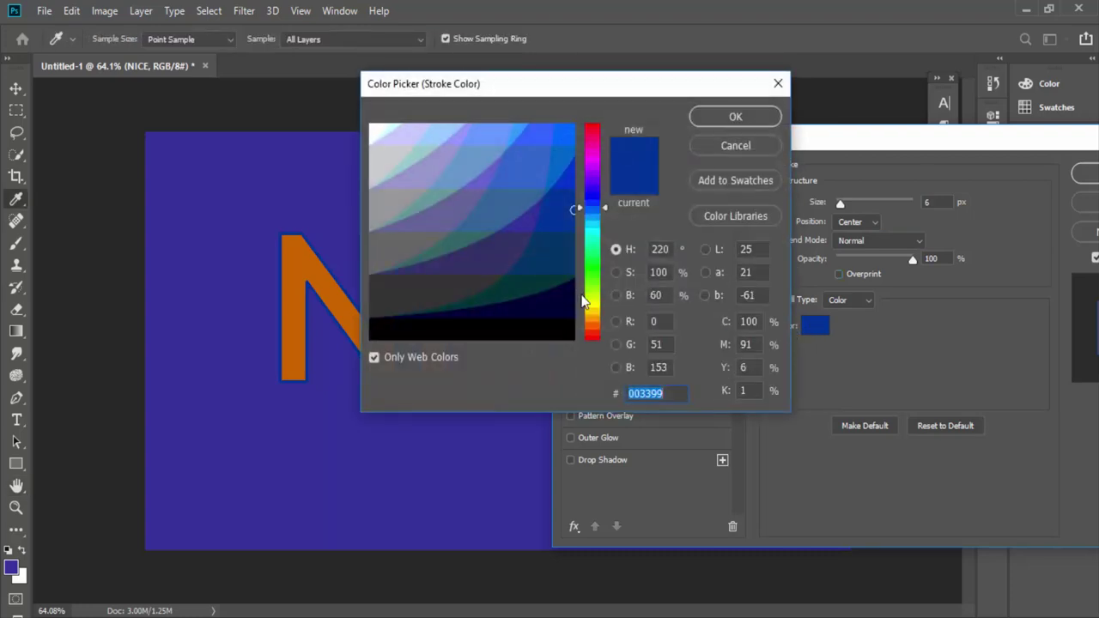
pyautogui.click(555, 299)
pyautogui.click(721, 129)
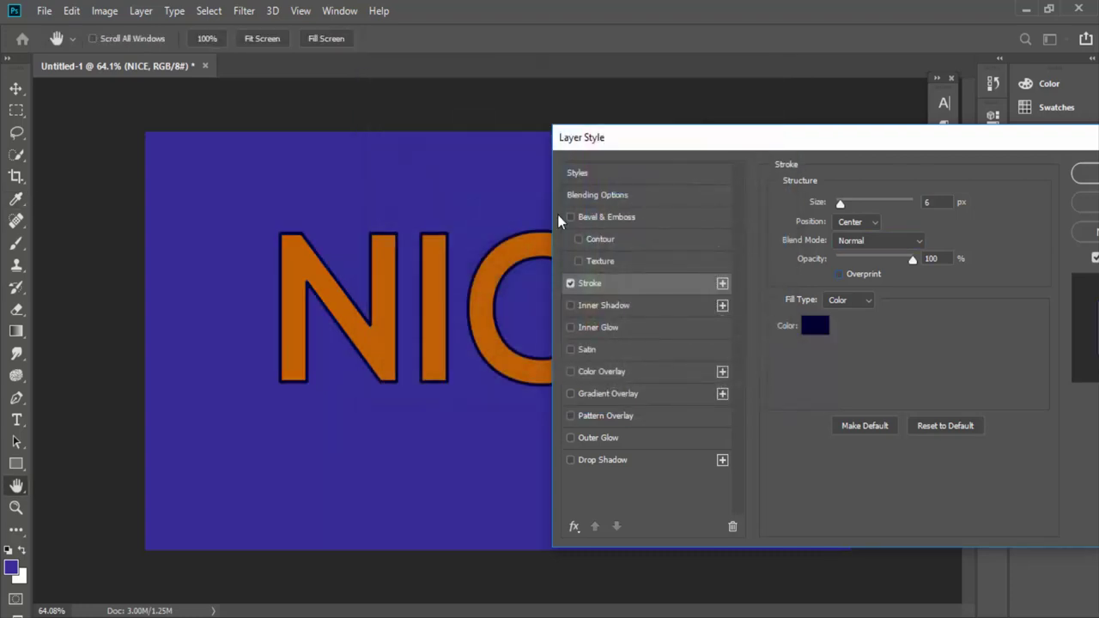
# Place the stroke Outside the letters with a 16 px size.
pyautogui.click(856, 222)
pyautogui.click(853, 237)
pyautogui.moveTo(841, 203)
pyautogui.mouseDown()
pyautogui.moveTo(859, 206)
pyautogui.moveTo(847, 208)
pyautogui.mouseUp()
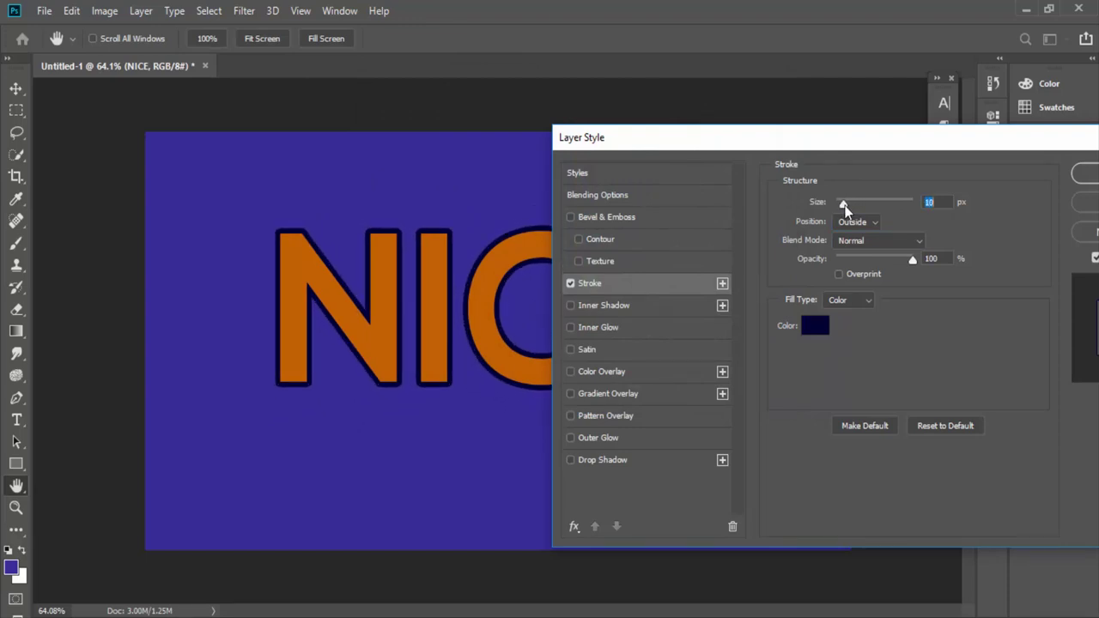
pyautogui.moveTo(822, 138)
pyautogui.mouseDown()
pyautogui.moveTo(662, 392)
pyautogui.moveTo(432, 444)
pyautogui.moveTo(454, 424)
pyautogui.moveTo(476, 334)
pyautogui.moveTo(496, 437)
pyautogui.moveTo(747, 94)
pyautogui.mouseUp()
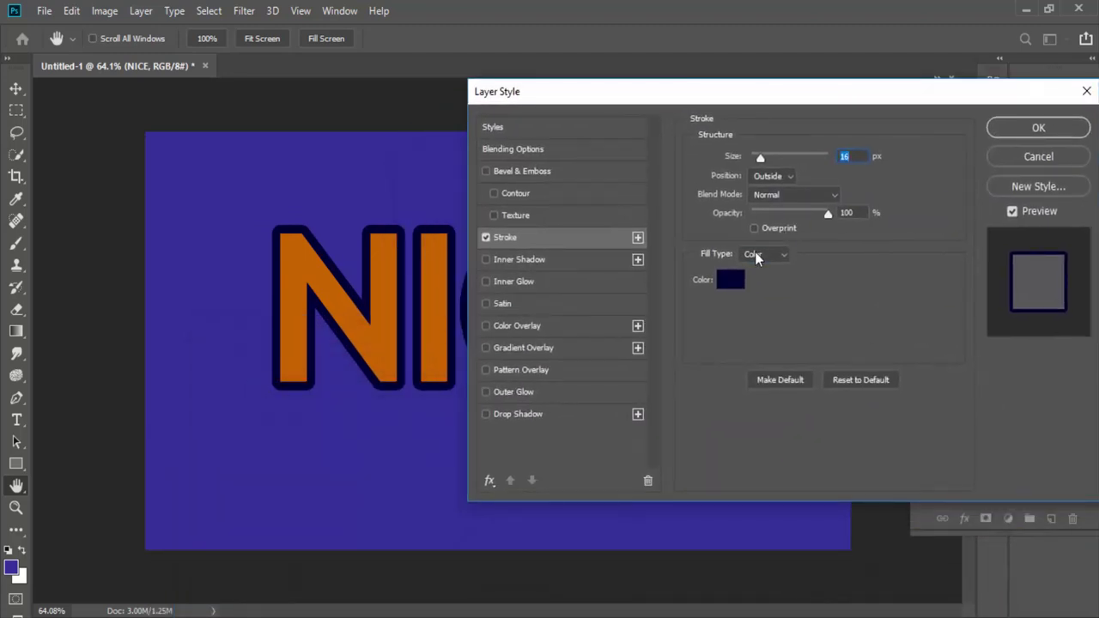
# Fill the stroke with the Violet, Orange gradient and select its violet stop in Gradient Editor.
pyautogui.click(762, 254)
pyautogui.click(754, 276)
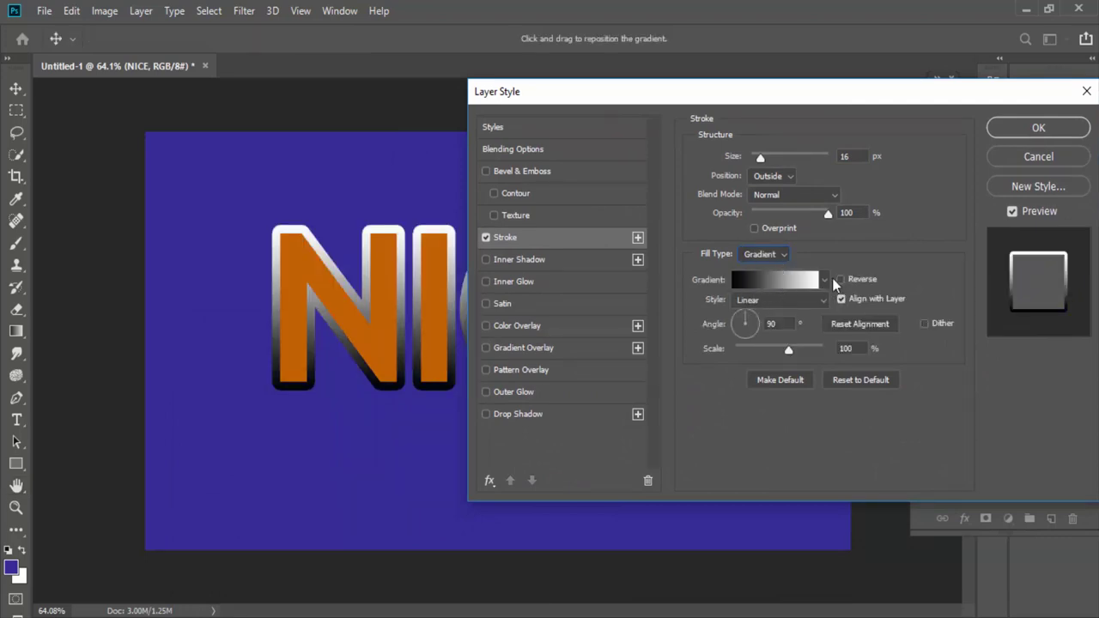
pyautogui.click(824, 281)
pyautogui.click(775, 316)
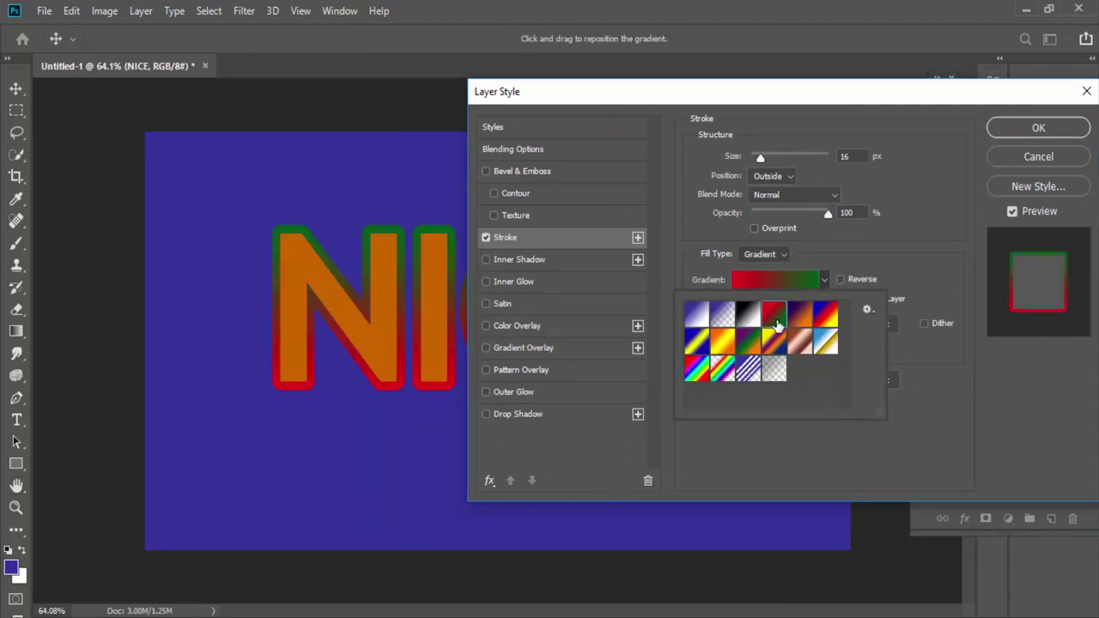
pyautogui.click(799, 318)
pyautogui.click(823, 344)
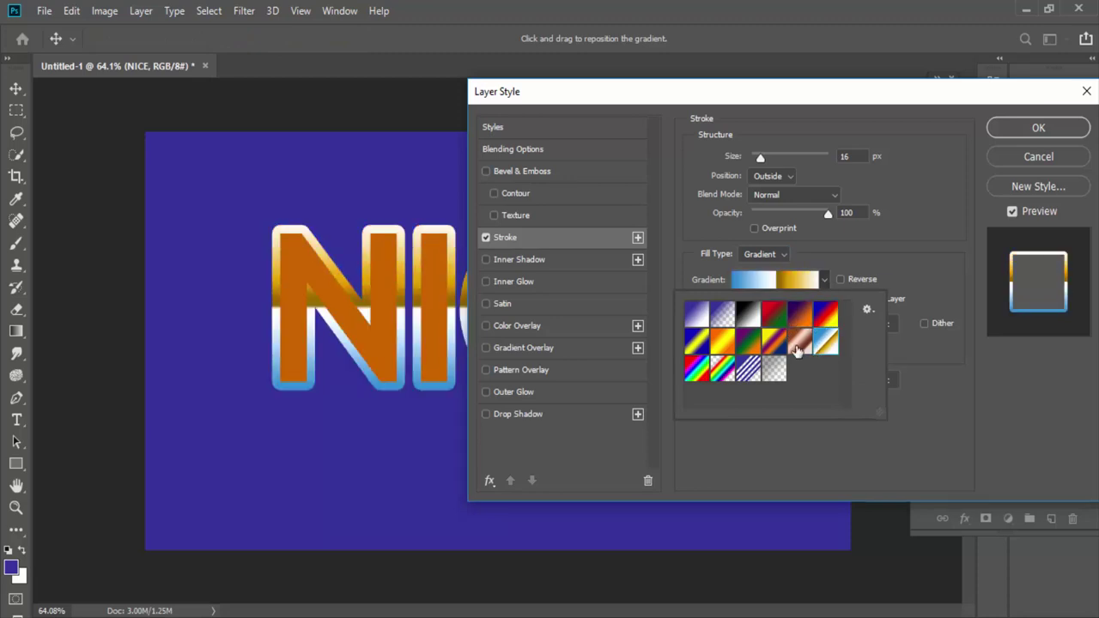
pyautogui.click(799, 343)
pyautogui.click(750, 347)
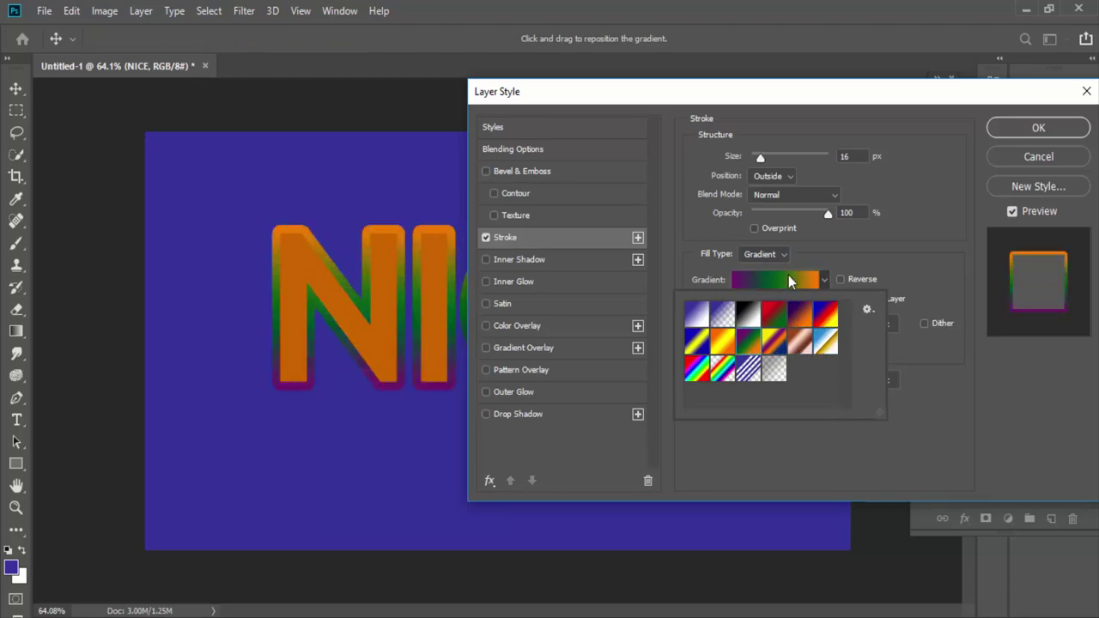
pyautogui.click(764, 311)
pyautogui.click(798, 316)
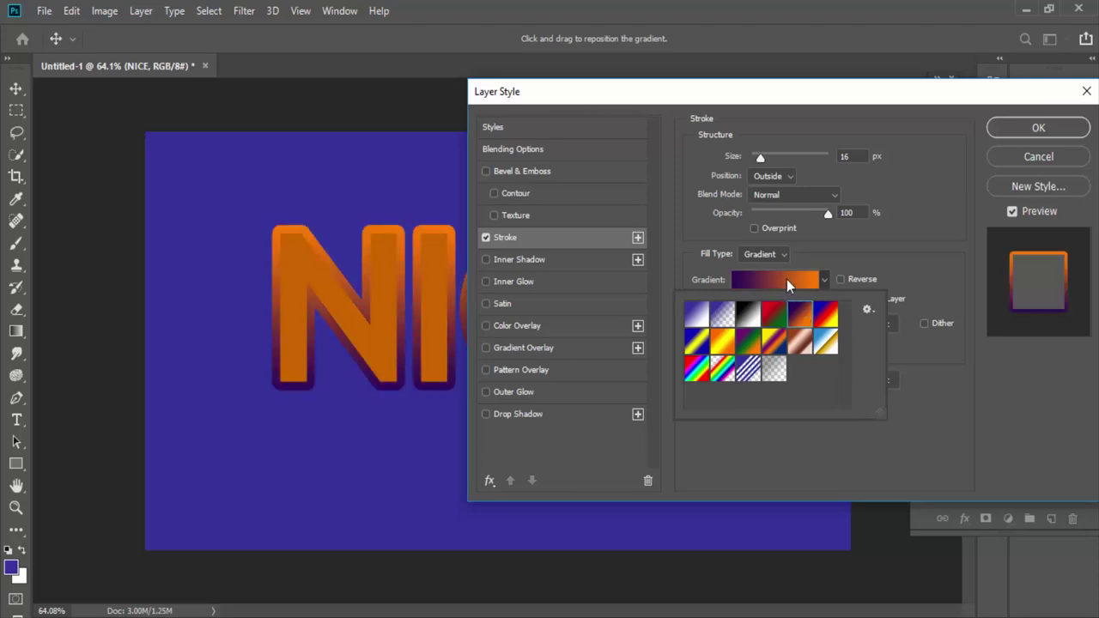
pyautogui.click(787, 279)
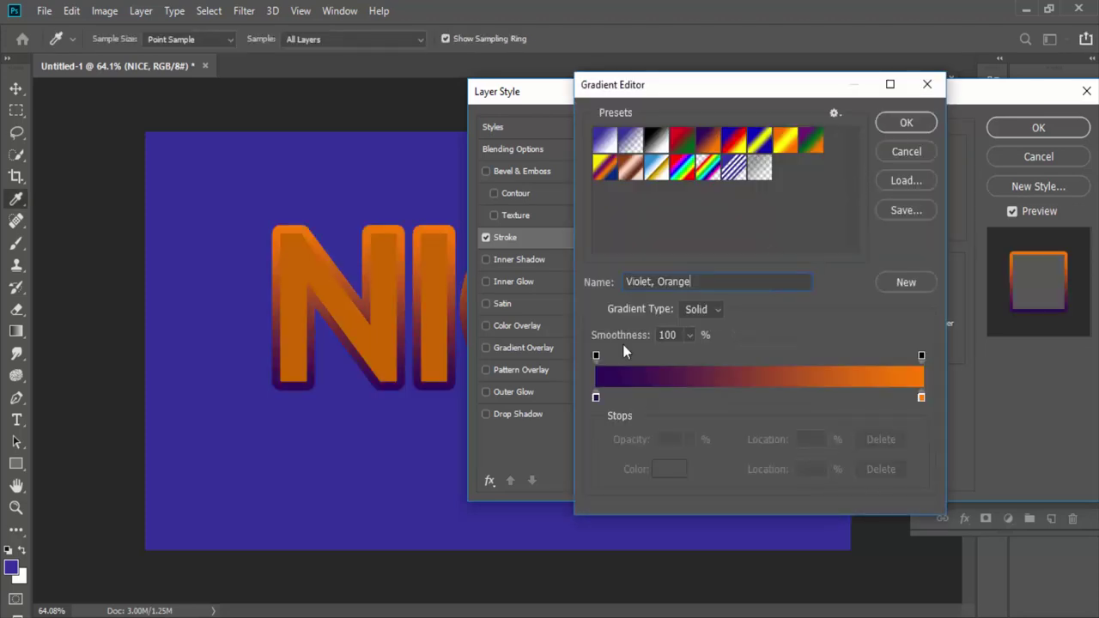
pyautogui.click(596, 397)
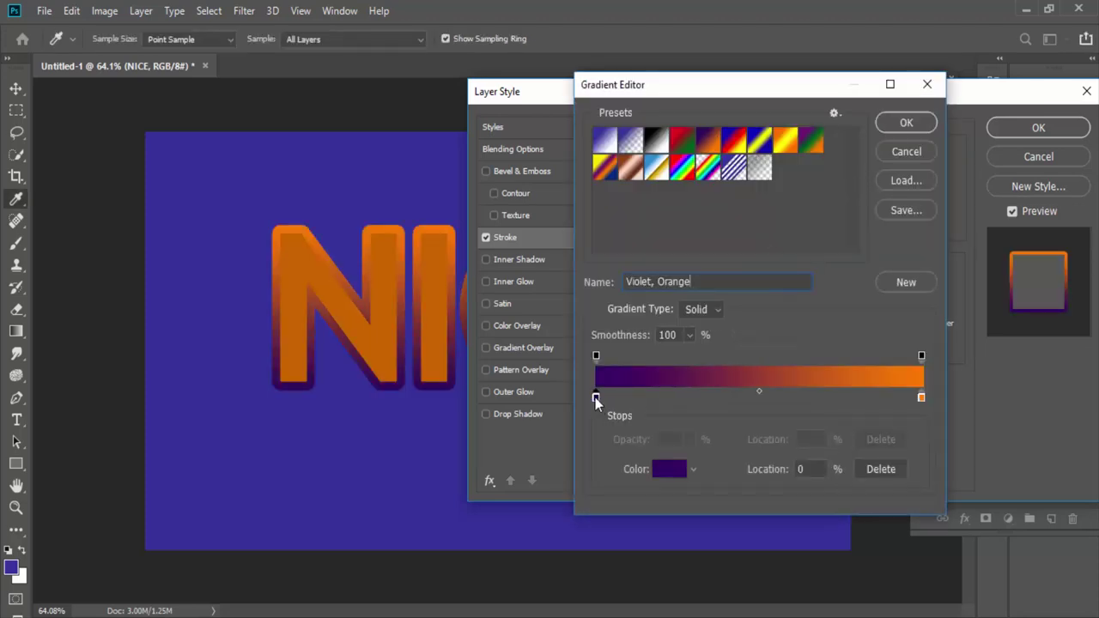
# Set the gradient's left stop to dark orange-red #993300, after trying greens.
pyautogui.doubleClick(595, 397)
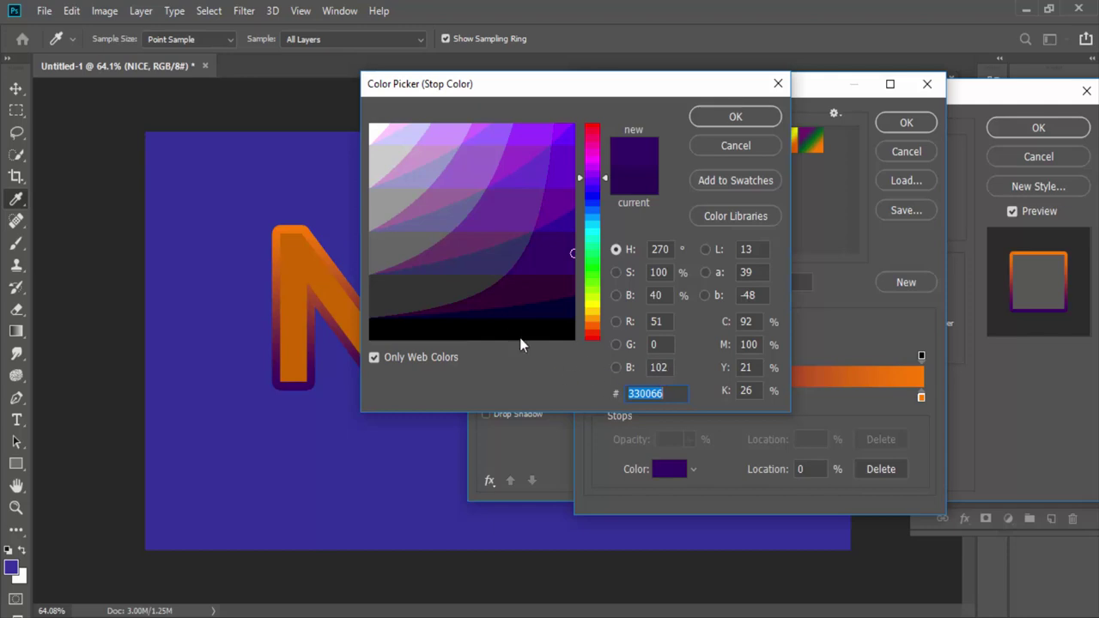
pyautogui.click(523, 290)
pyautogui.click(535, 248)
pyautogui.click(593, 251)
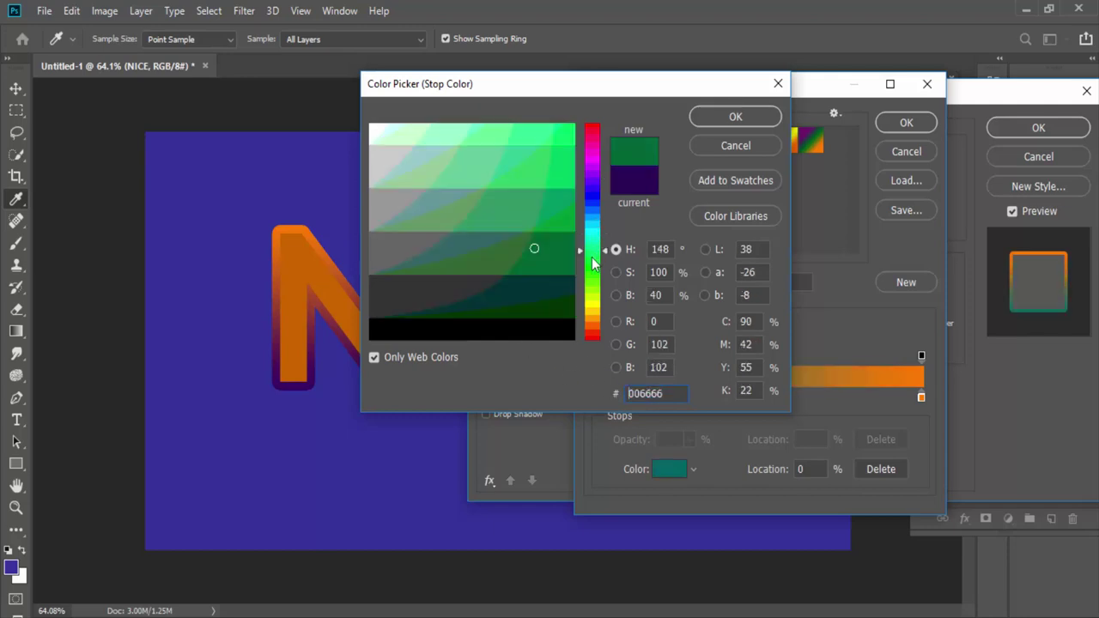
pyautogui.moveTo(591, 257); pyautogui.dragTo(575, 282)
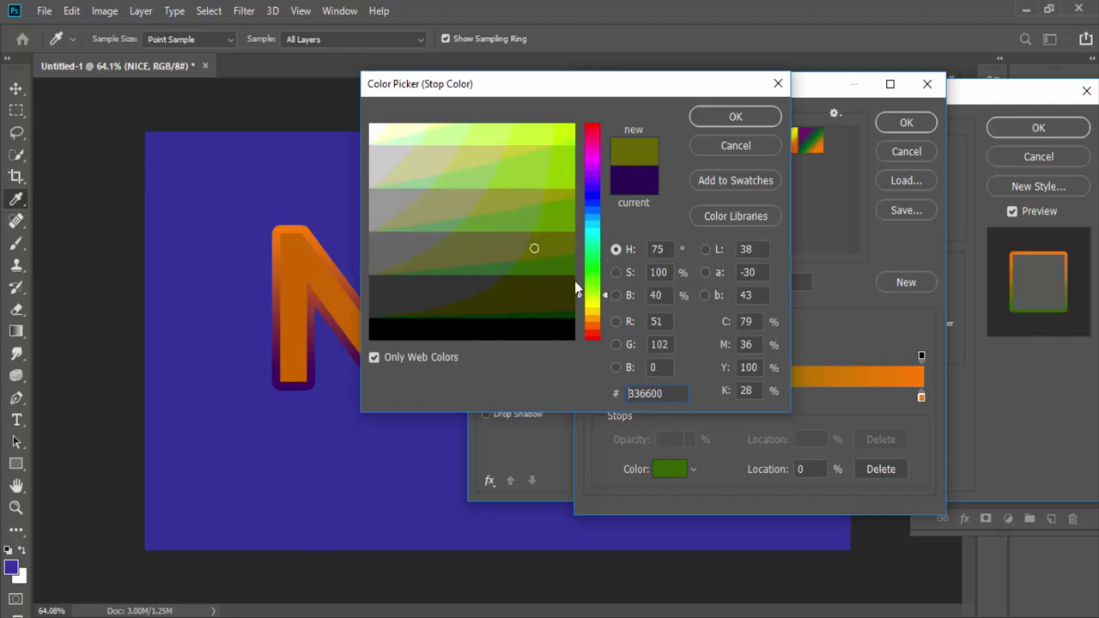
pyautogui.click(548, 214)
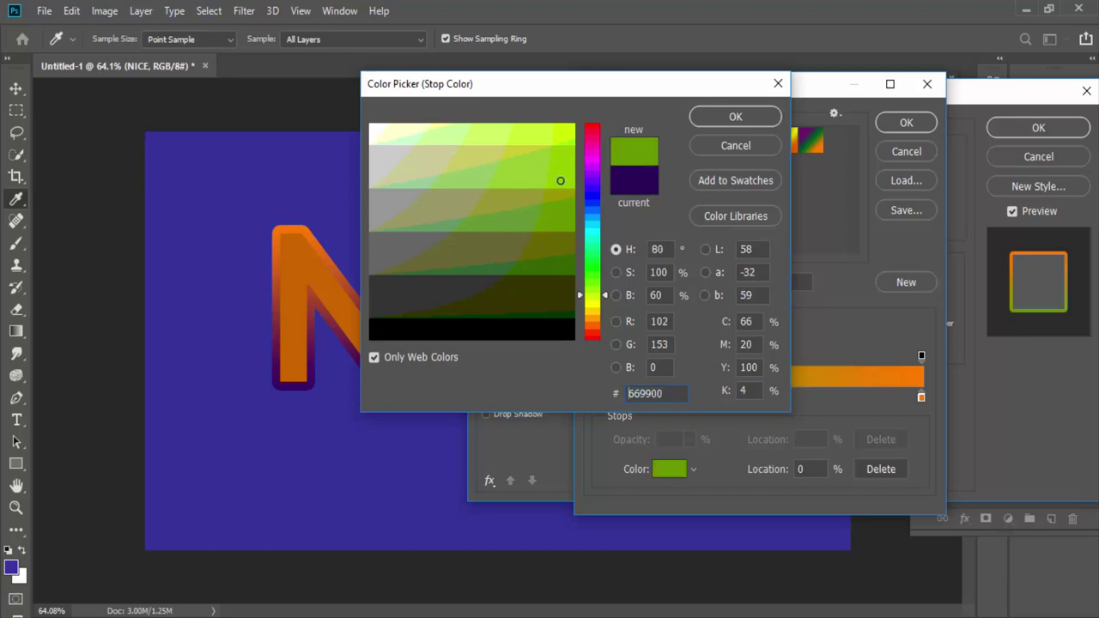
pyautogui.click(591, 326)
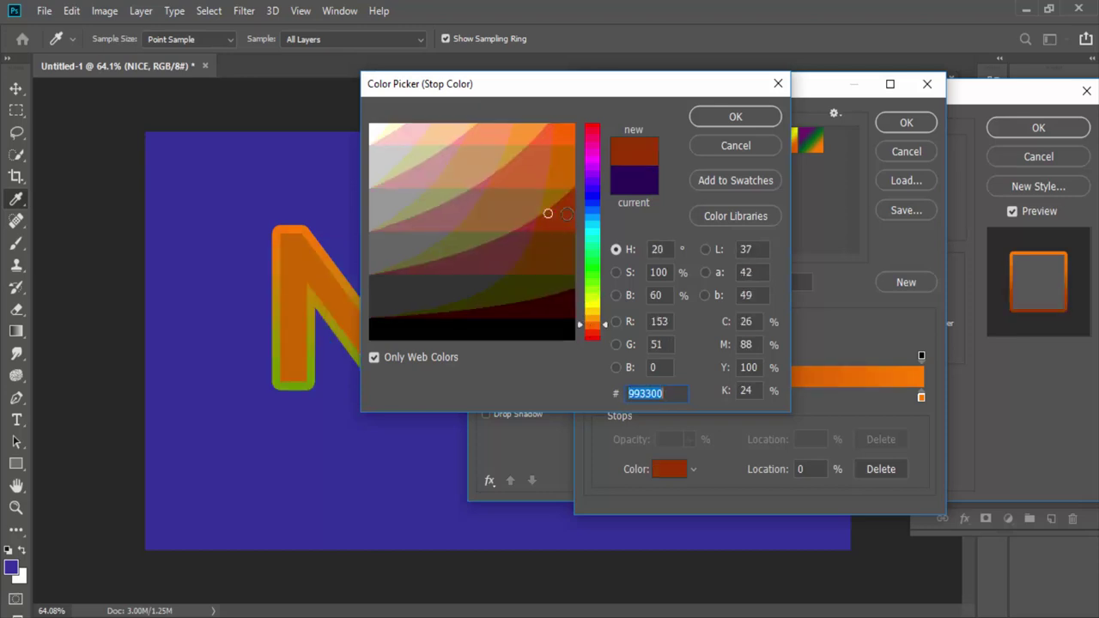
pyautogui.click(733, 122)
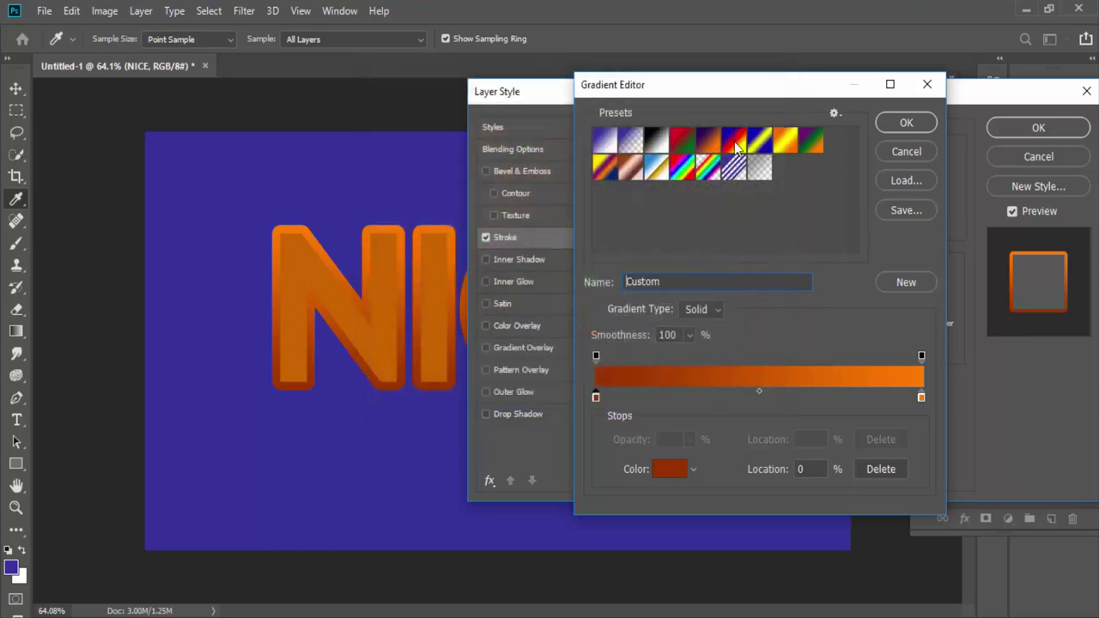
# Set the gradient's right stop to bright blue #0033ff.
pyautogui.click(921, 397)
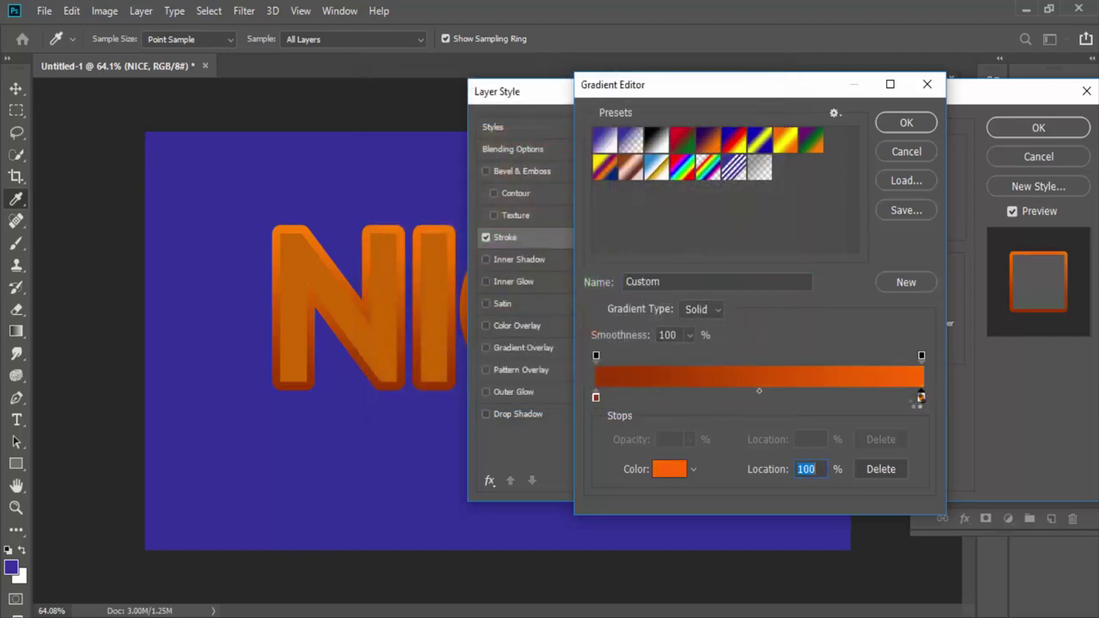
pyautogui.doubleClick(922, 398)
pyautogui.click(593, 201)
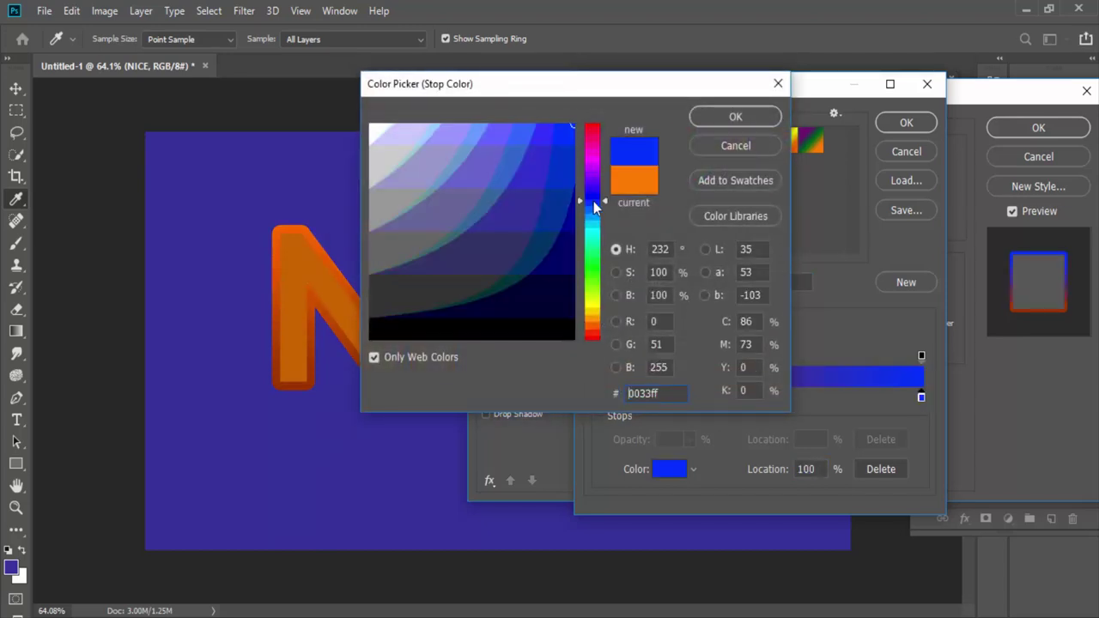
pyautogui.click(726, 124)
pyautogui.moveTo(784, 94); pyautogui.dragTo(1002, 145)
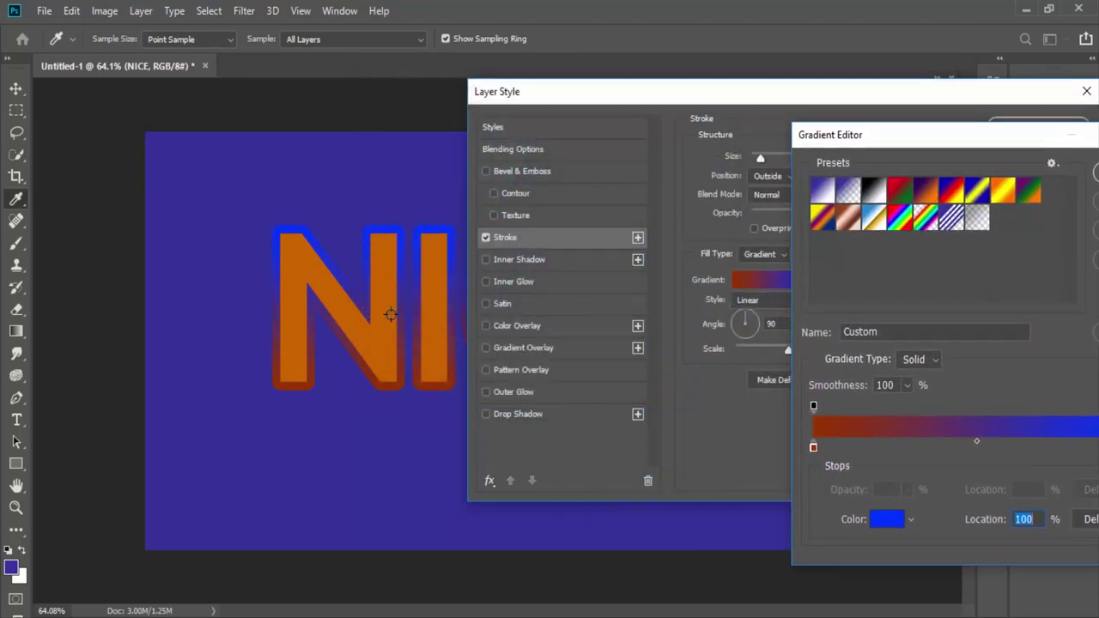
pyautogui.moveTo(893, 140); pyautogui.dragTo(589, 106)
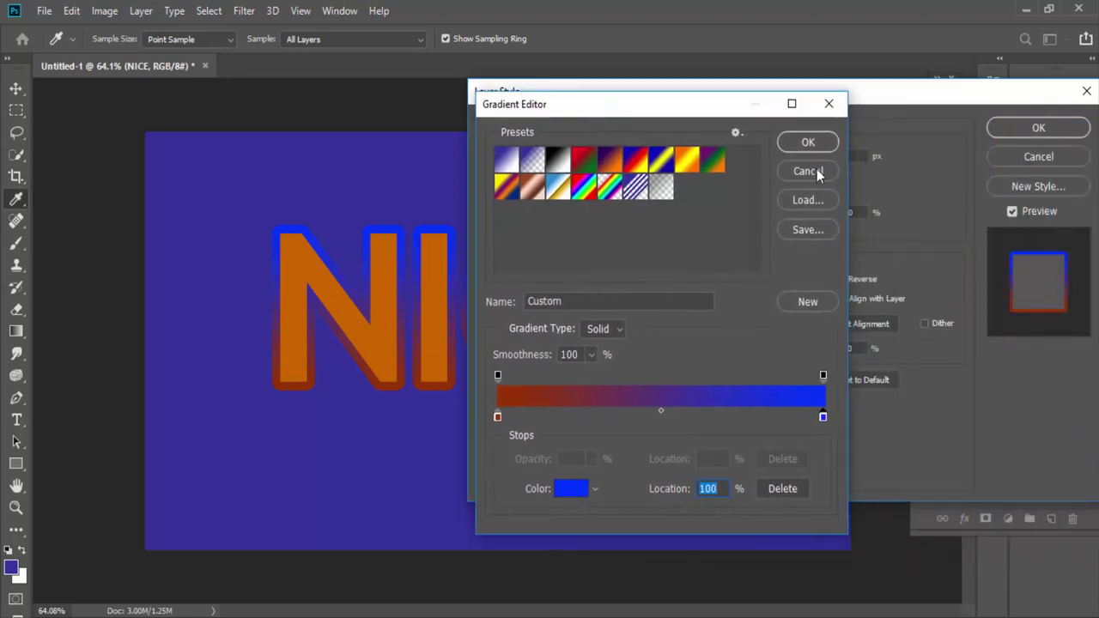
# Accept the red-to-blue gradient and make the stroke style Radial.
pyautogui.click(816, 144)
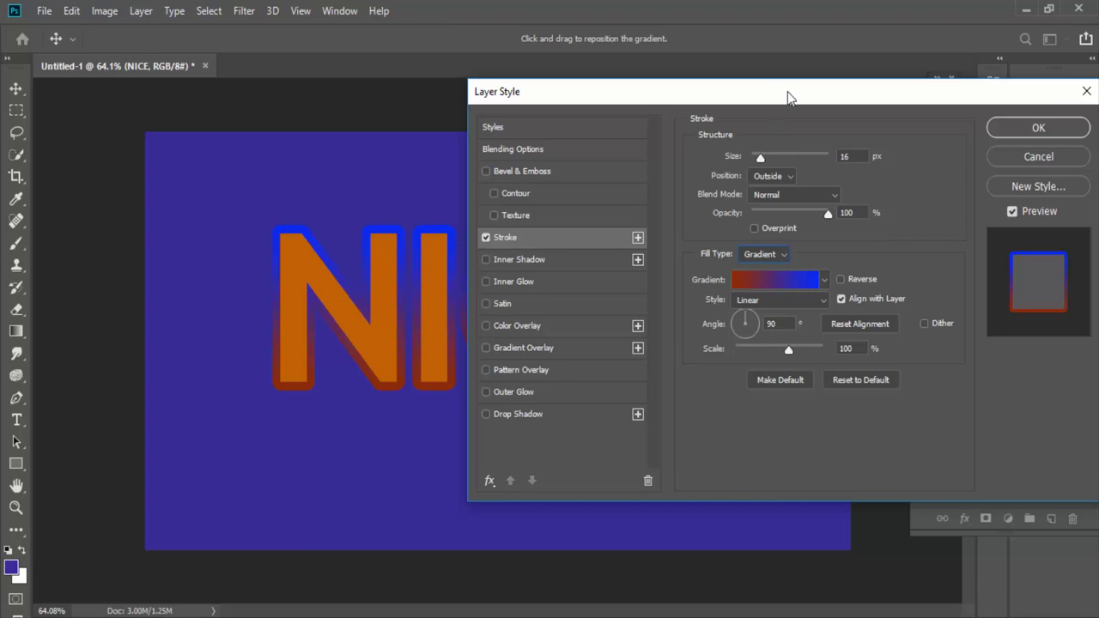
pyautogui.moveTo(787, 95); pyautogui.dragTo(803, 90)
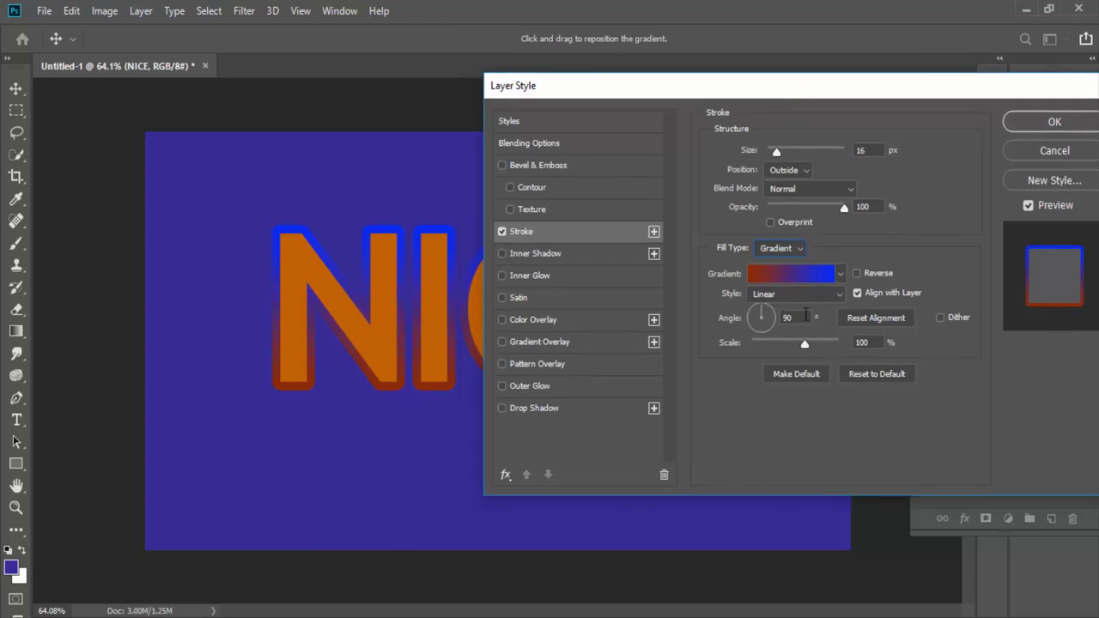
pyautogui.click(796, 294)
pyautogui.click(773, 314)
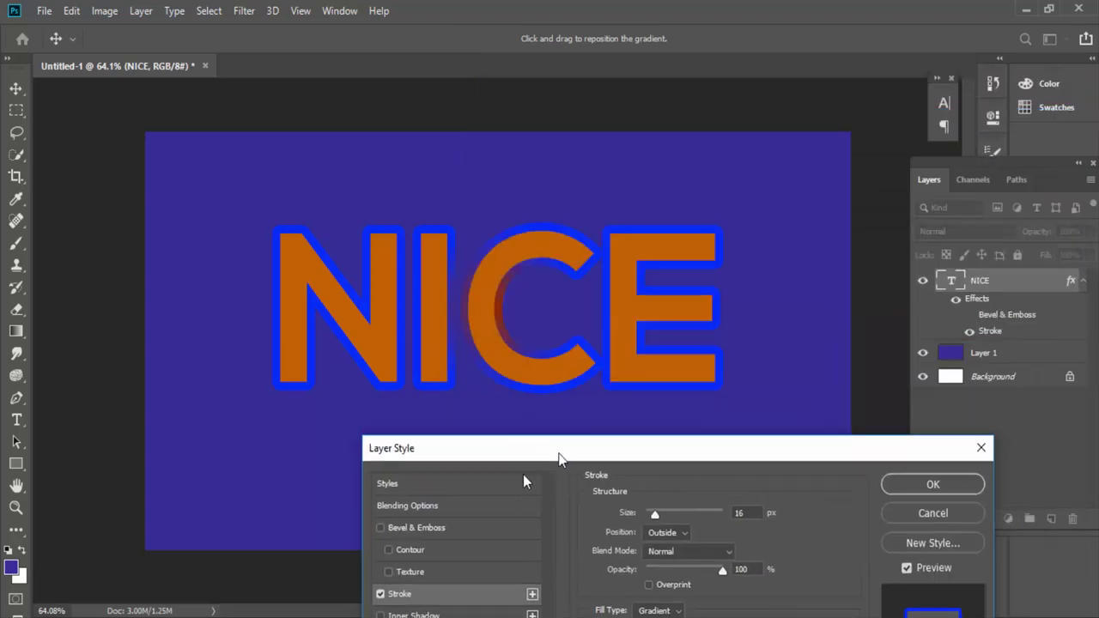
pyautogui.moveTo(674, 100)
pyautogui.mouseDown()
pyautogui.moveTo(482, 506)
pyautogui.moveTo(657, 193)
pyautogui.mouseUp()
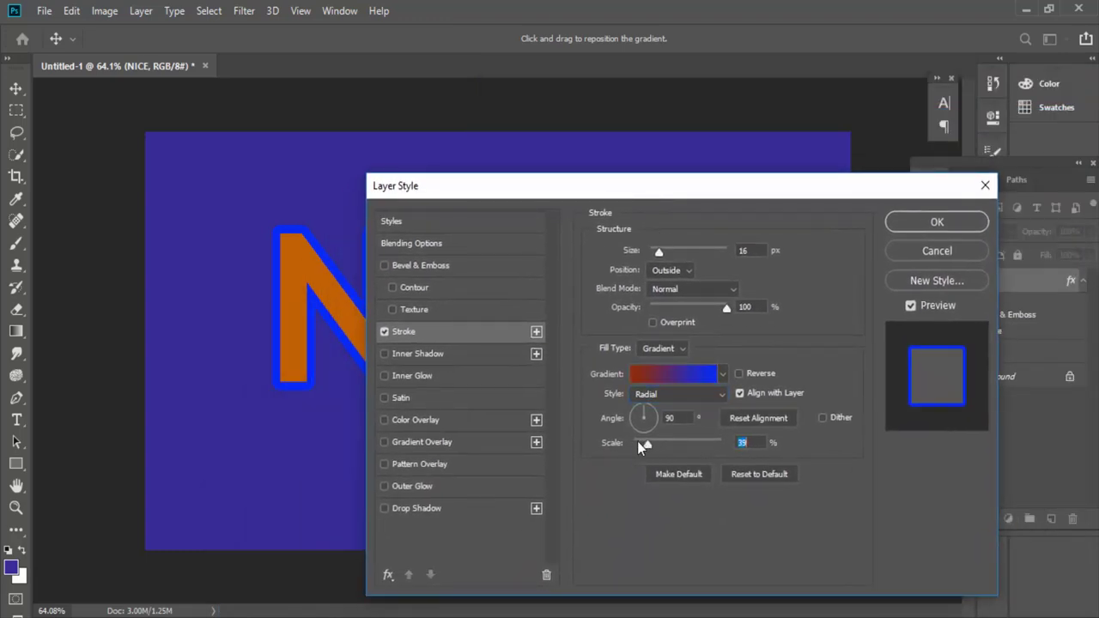
pyautogui.moveTo(592, 196); pyautogui.dragTo(881, 200)
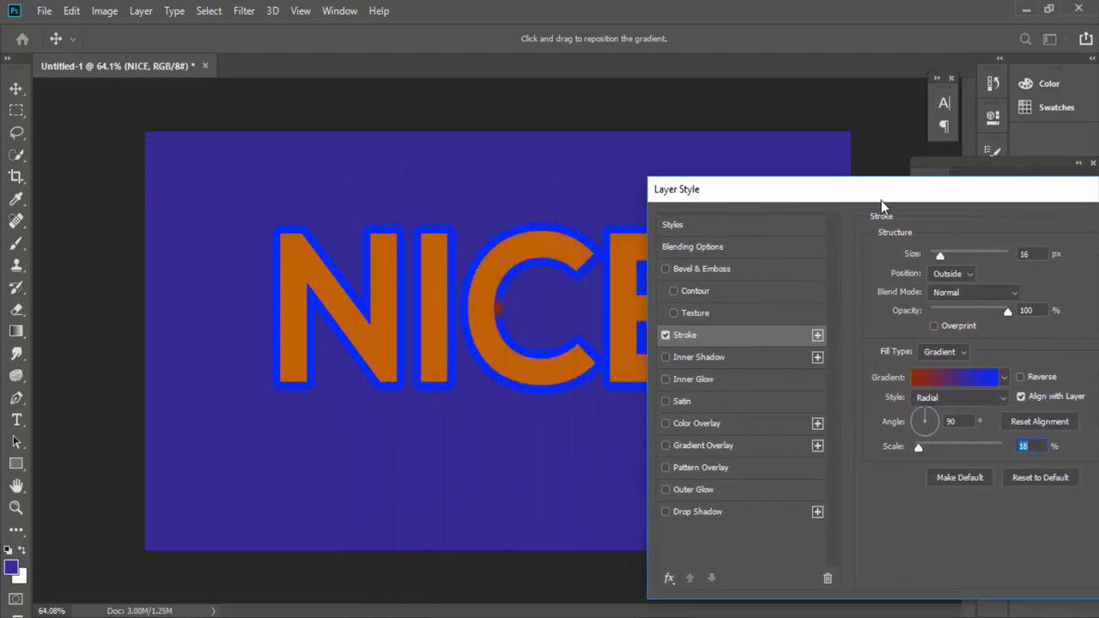
# Scale the stroke gradient to 107% and reverse it for a red-brown outline.
pyautogui.moveTo(922, 445); pyautogui.dragTo(994, 451)
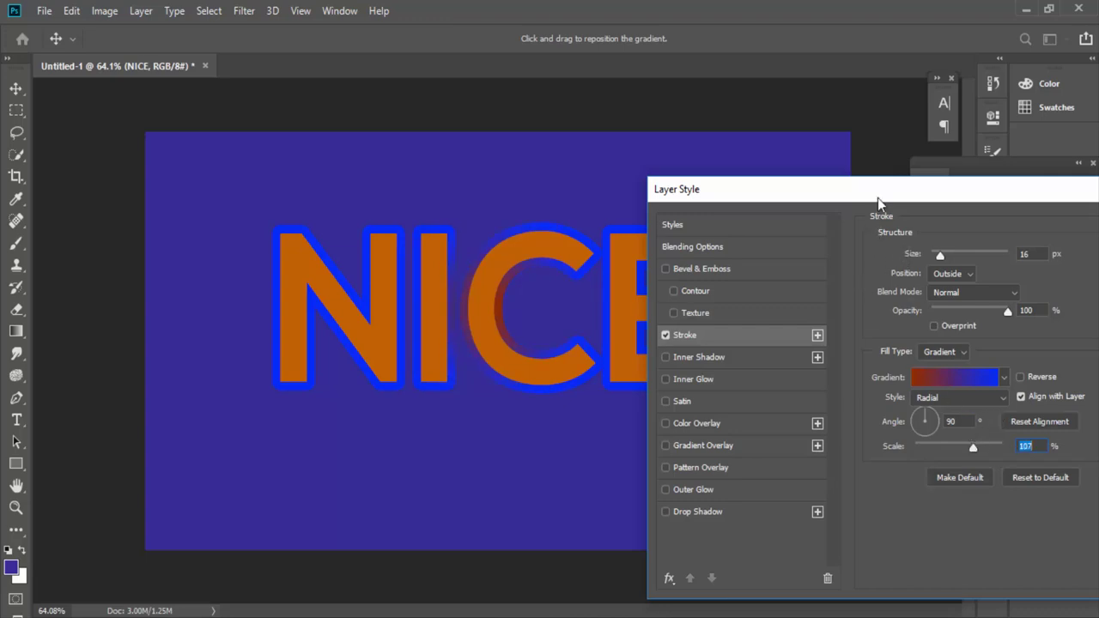
pyautogui.moveTo(878, 199); pyautogui.dragTo(853, 196)
pyautogui.click(996, 374)
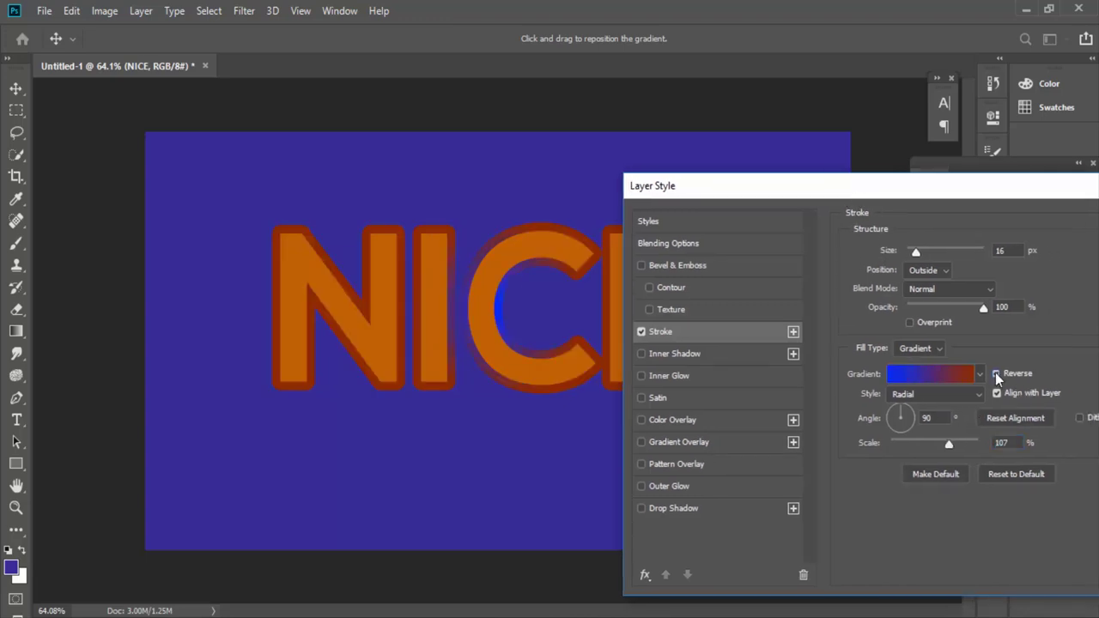
pyautogui.click(996, 374)
pyautogui.moveTo(836, 192); pyautogui.dragTo(752, 181)
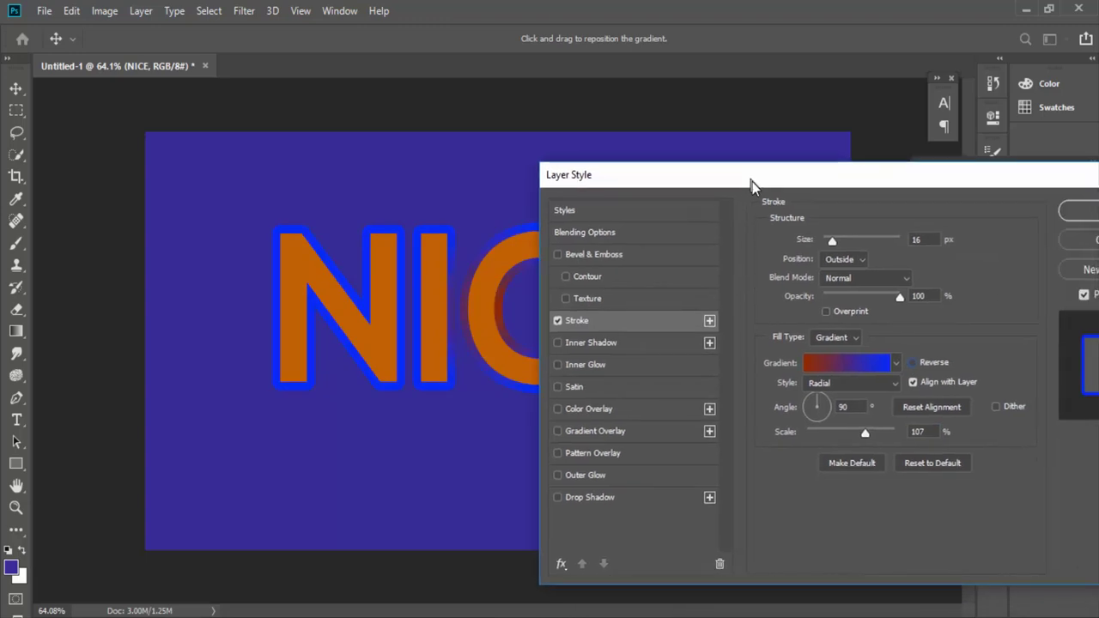
pyautogui.click(913, 362)
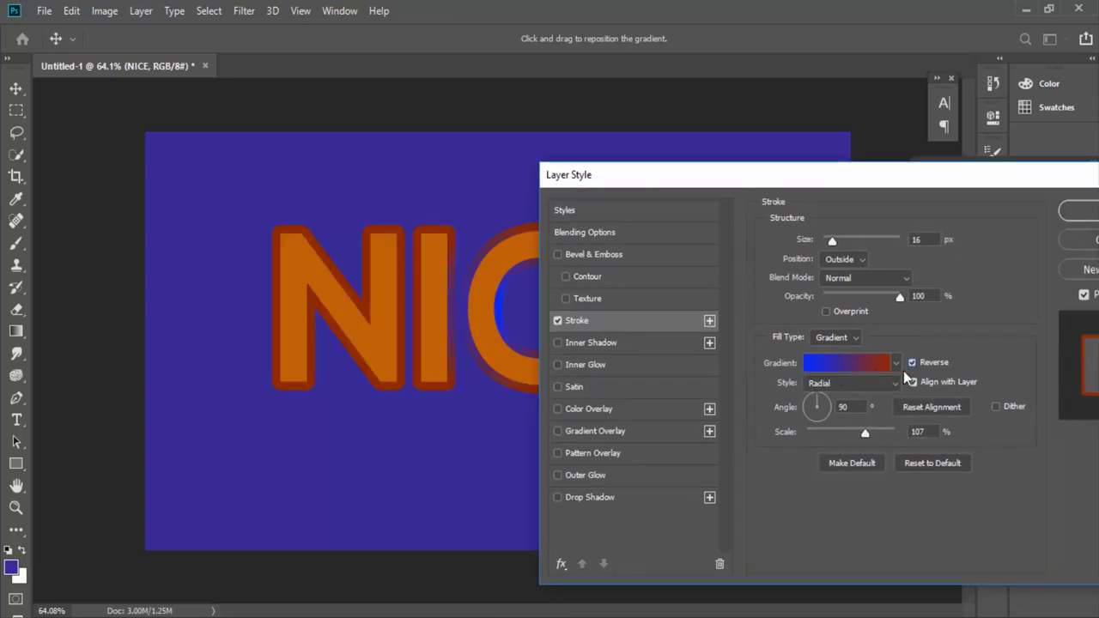
# Switch off the stroke and add an inner shadow at 79% opacity.
pyautogui.click(557, 321)
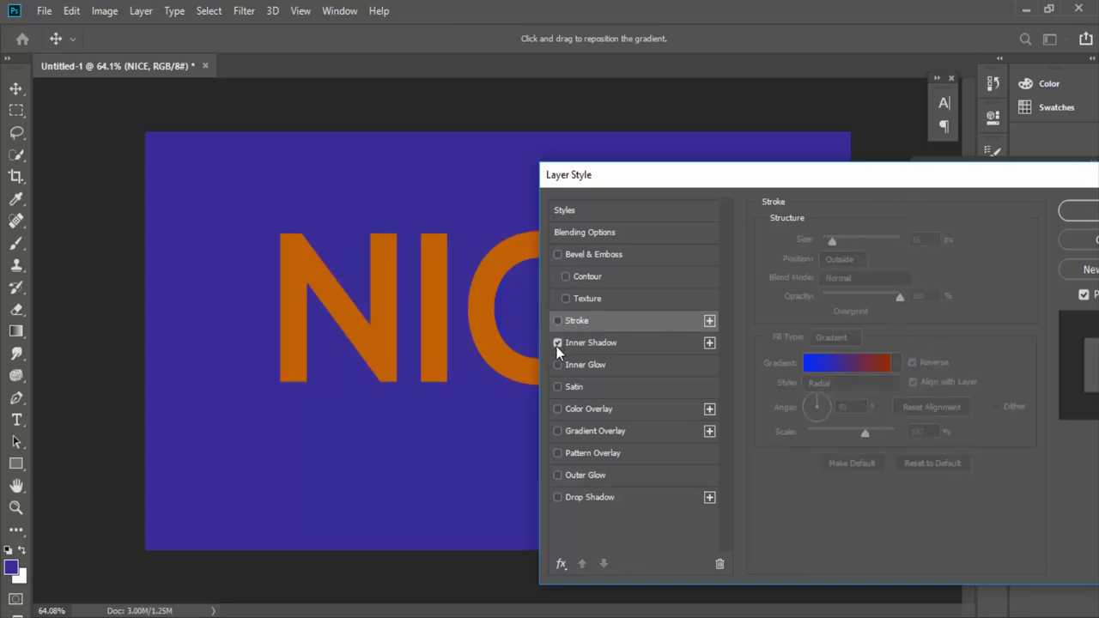
pyautogui.click(557, 345)
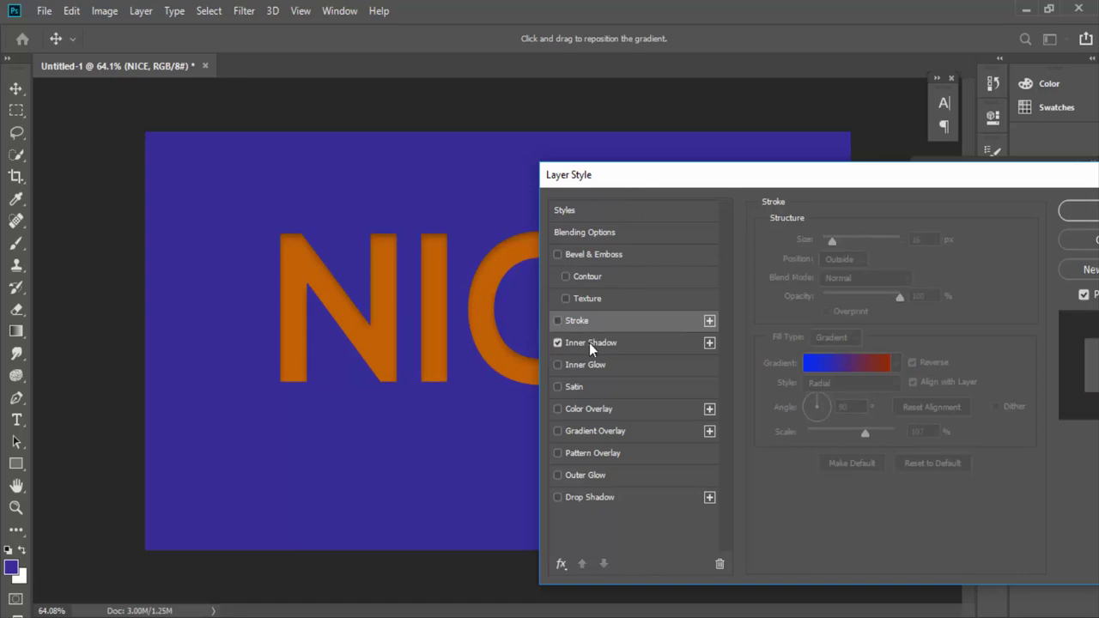
pyautogui.click(589, 343)
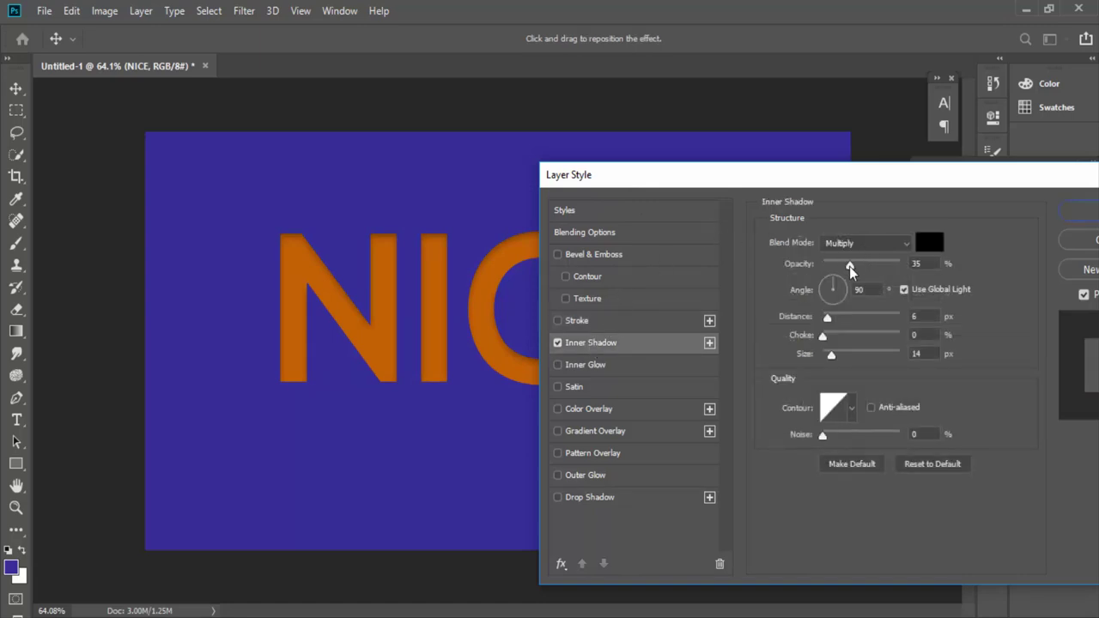
pyautogui.moveTo(850, 266); pyautogui.dragTo(884, 266)
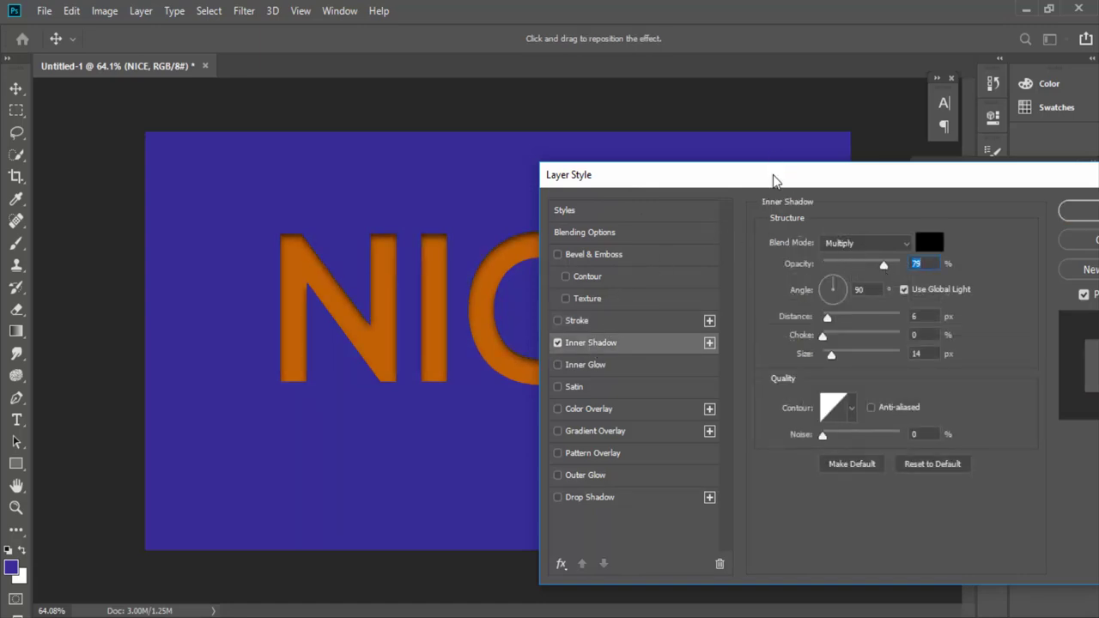
pyautogui.moveTo(773, 180); pyautogui.dragTo(743, 350)
# Try Screen and Darken blend modes on the inner shadow, settling on Normal.
pyautogui.click(831, 413)
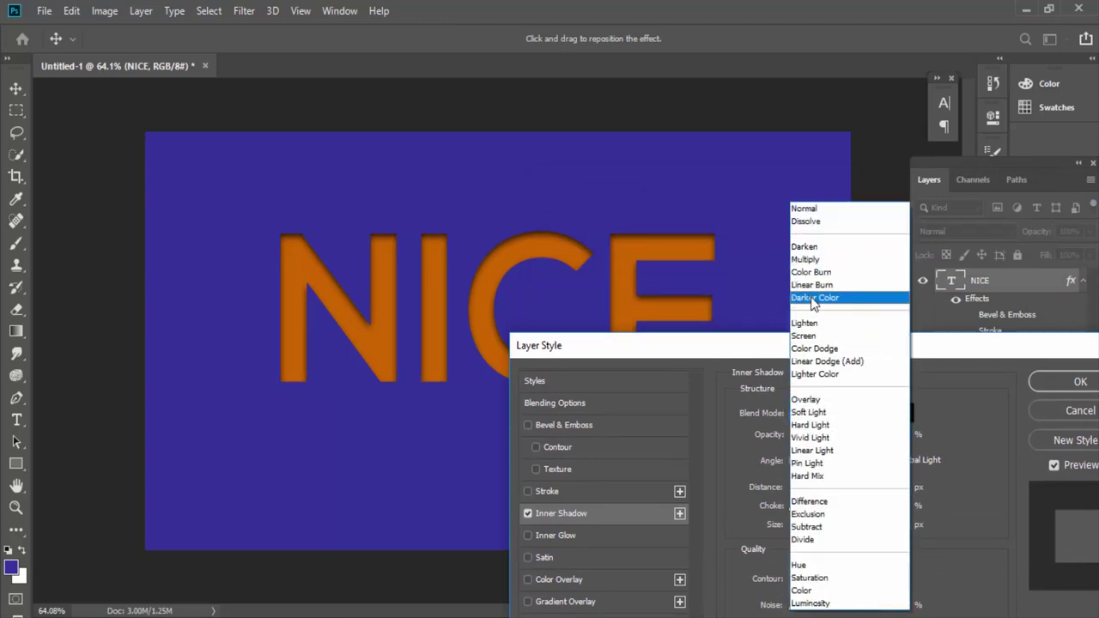
pyautogui.click(807, 337)
pyautogui.click(805, 414)
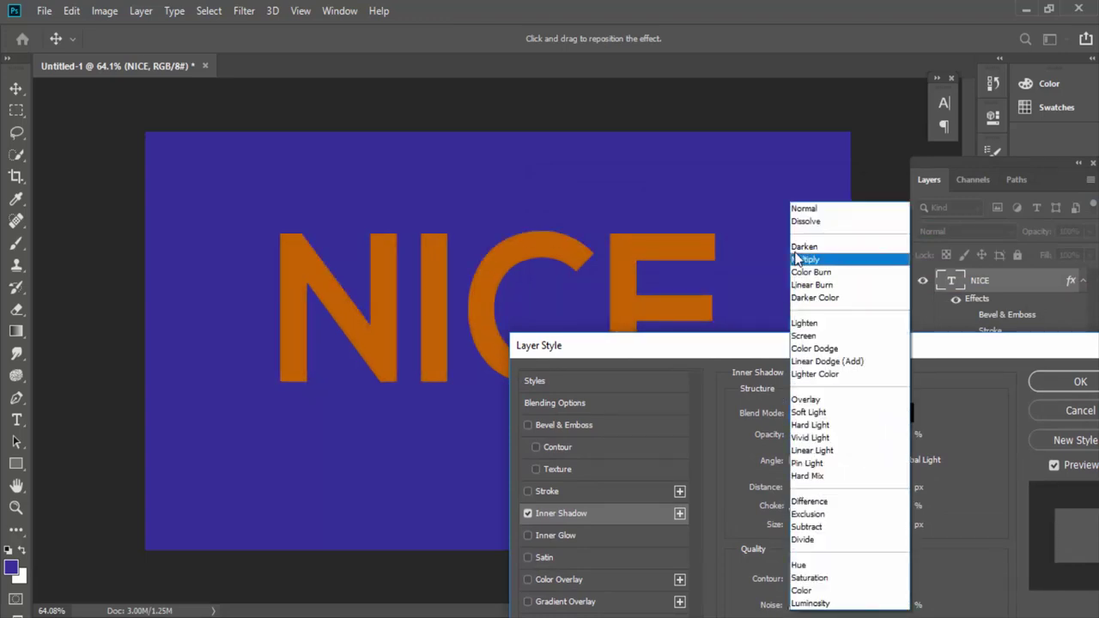
pyautogui.click(807, 246)
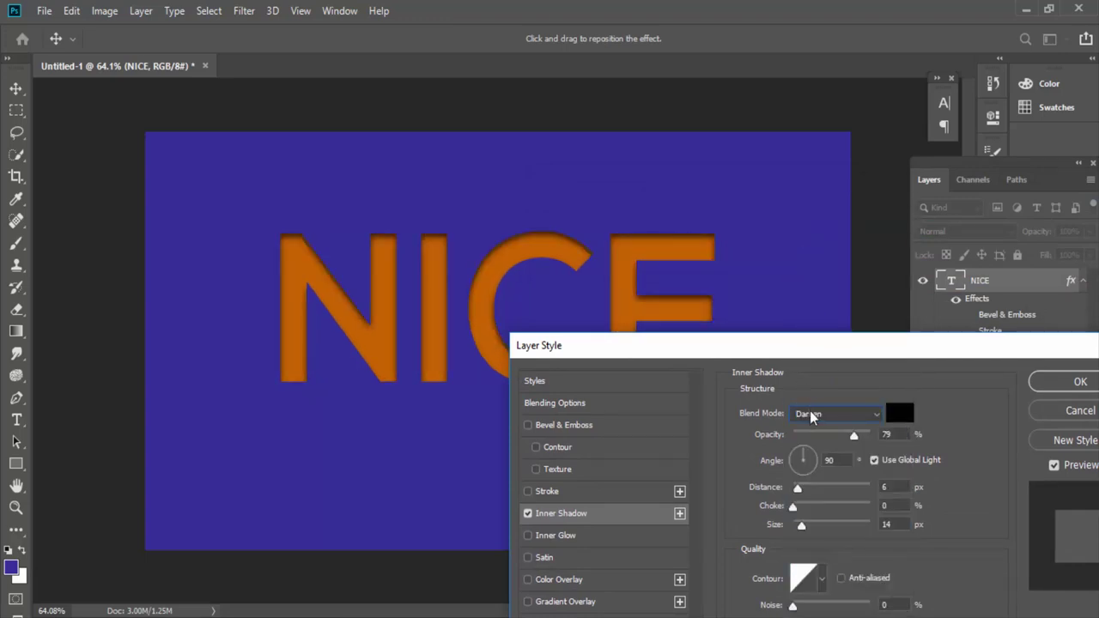
pyautogui.click(810, 413)
pyautogui.click(807, 207)
pyautogui.moveTo(787, 342); pyautogui.dragTo(804, 162)
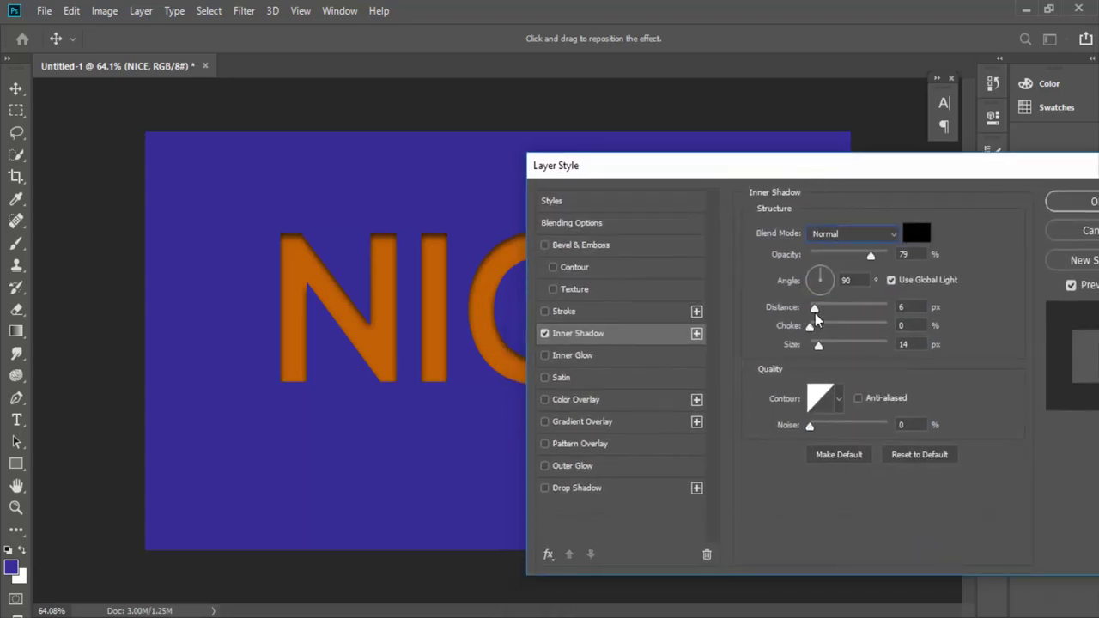
# Give the inner shadow 18% choke, 10 px distance and grainy noise, then switch it off.
pyautogui.moveTo(815, 314); pyautogui.dragTo(833, 312)
pyautogui.moveTo(771, 186); pyautogui.dragTo(919, 213)
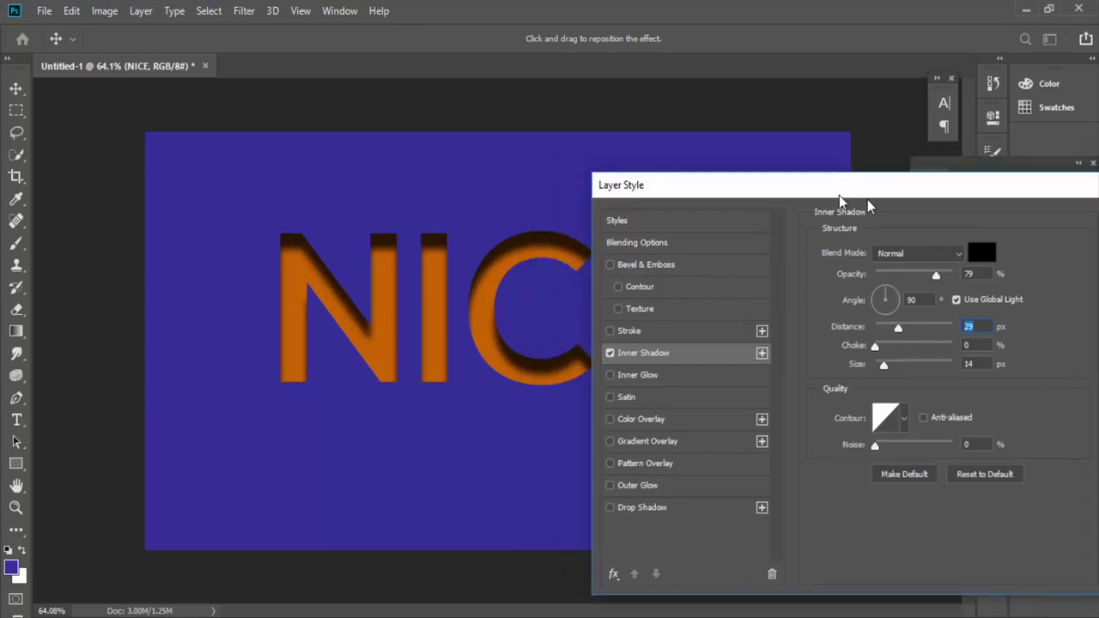
pyautogui.moveTo(963, 355)
pyautogui.mouseDown()
pyautogui.moveTo(979, 377)
pyautogui.moveTo(971, 352)
pyautogui.mouseUp()
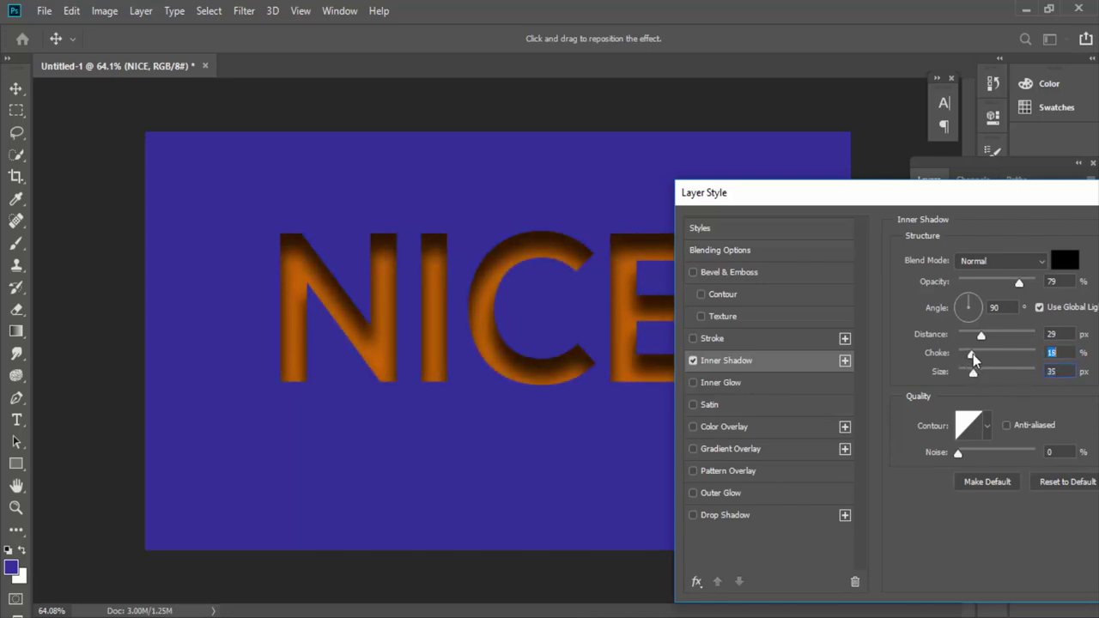
pyautogui.moveTo(858, 203); pyautogui.dragTo(742, 375)
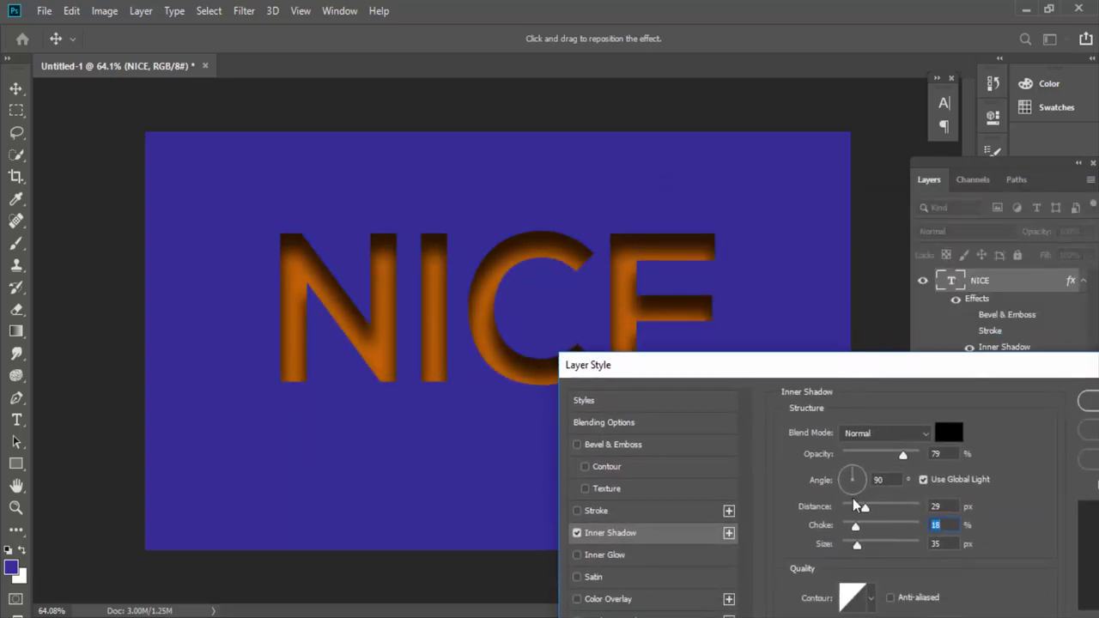
pyautogui.moveTo(865, 507); pyautogui.dragTo(851, 510)
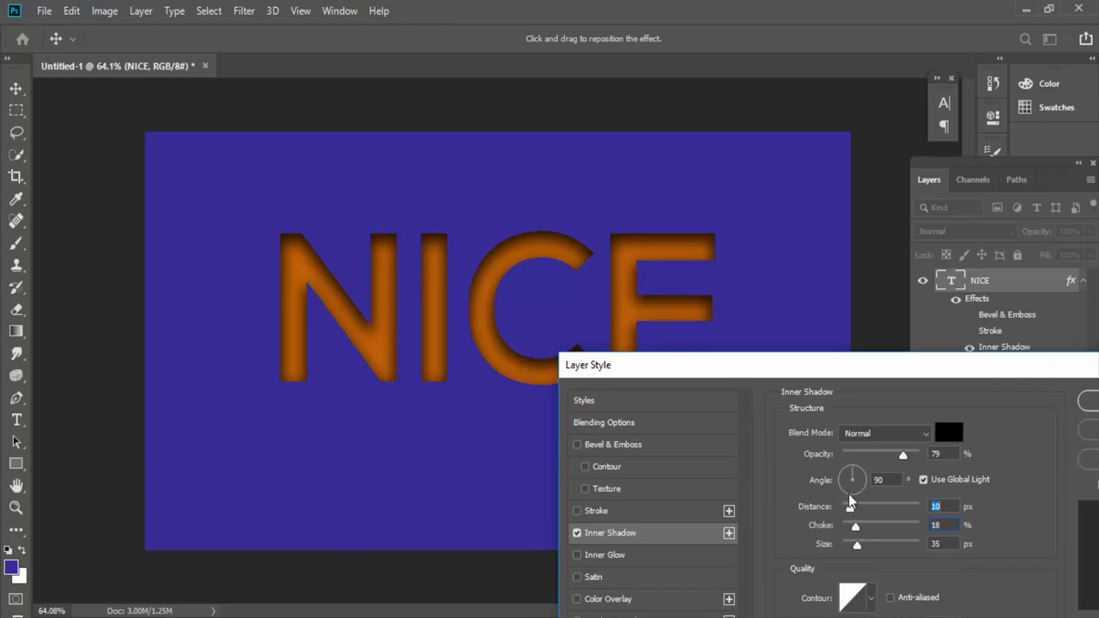
pyautogui.moveTo(835, 371); pyautogui.dragTo(834, 162)
pyautogui.moveTo(843, 418); pyautogui.dragTo(864, 417)
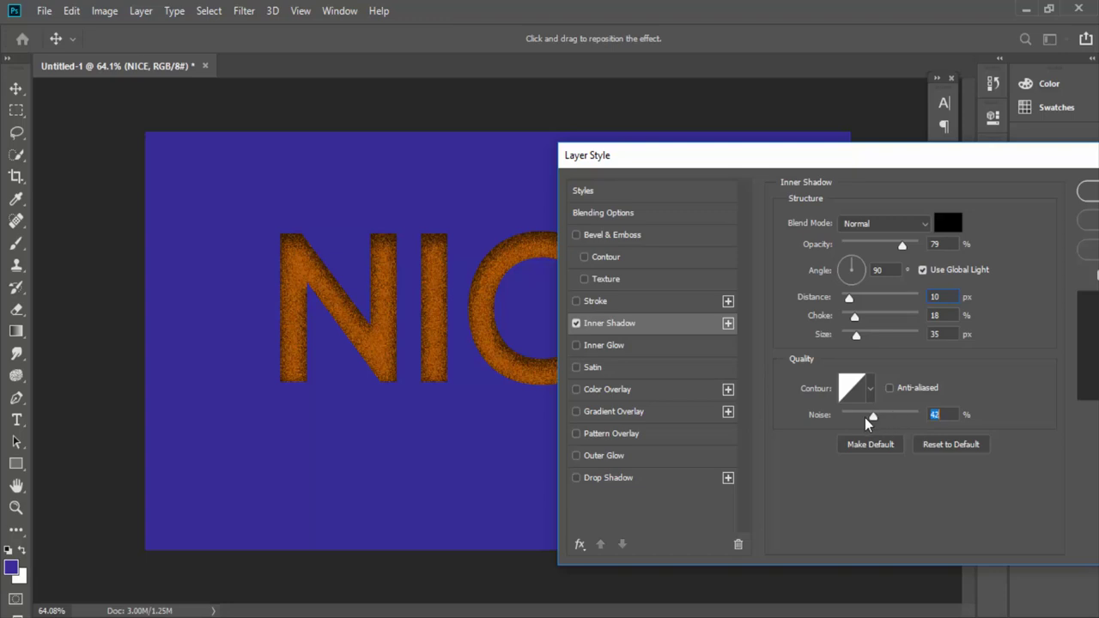
pyautogui.moveTo(810, 186)
pyautogui.mouseDown()
pyautogui.moveTo(454, 472)
pyautogui.moveTo(768, 12)
pyautogui.moveTo(998, 164)
pyautogui.moveTo(909, 141)
pyautogui.mouseUp()
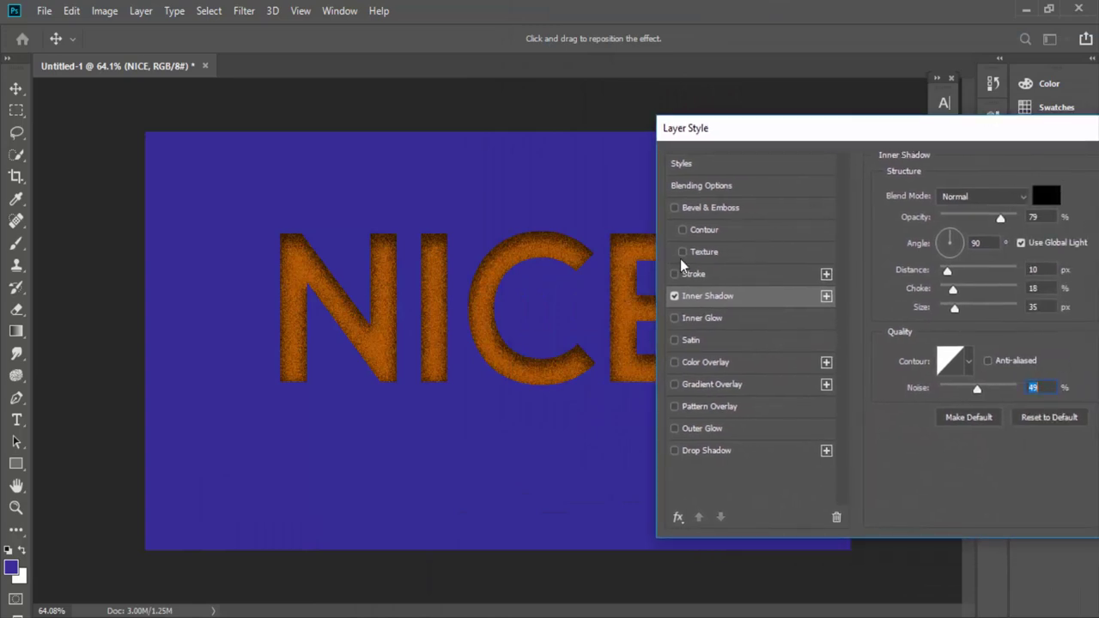
pyautogui.click(674, 296)
# Enable Inner Glow with Normal blend mode.
pyautogui.click(674, 318)
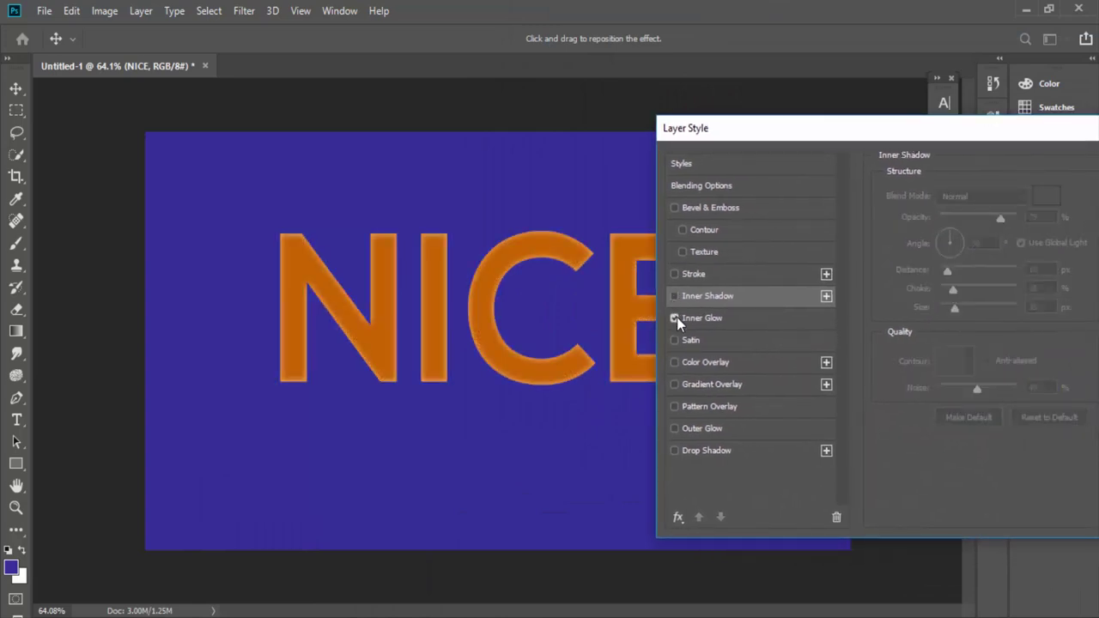
pyautogui.click(709, 319)
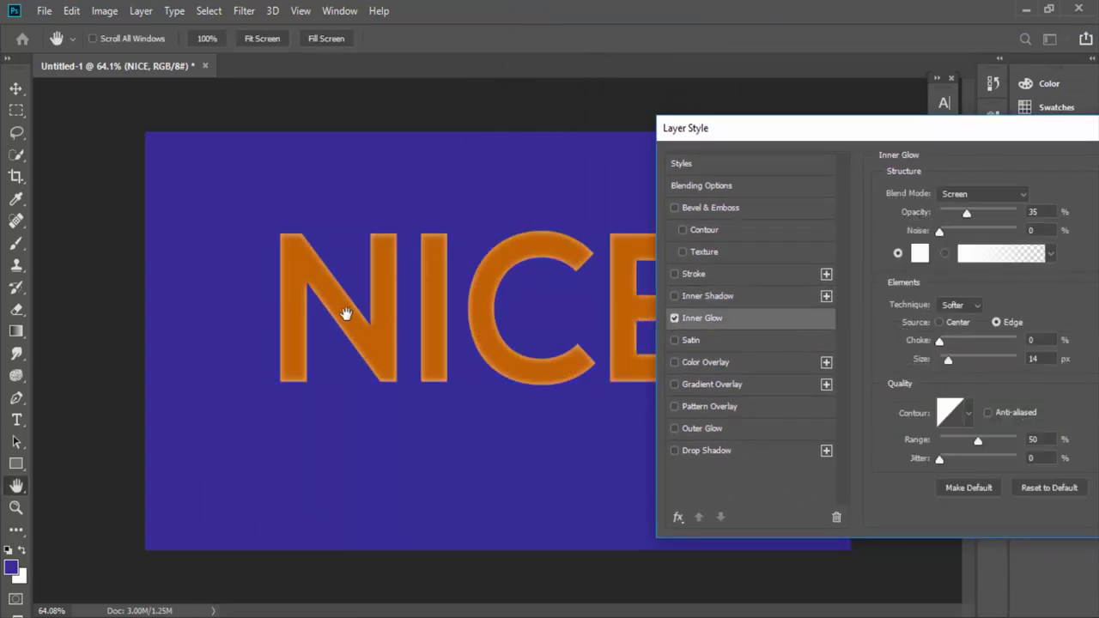
pyautogui.moveTo(766, 136); pyautogui.dragTo(705, 143)
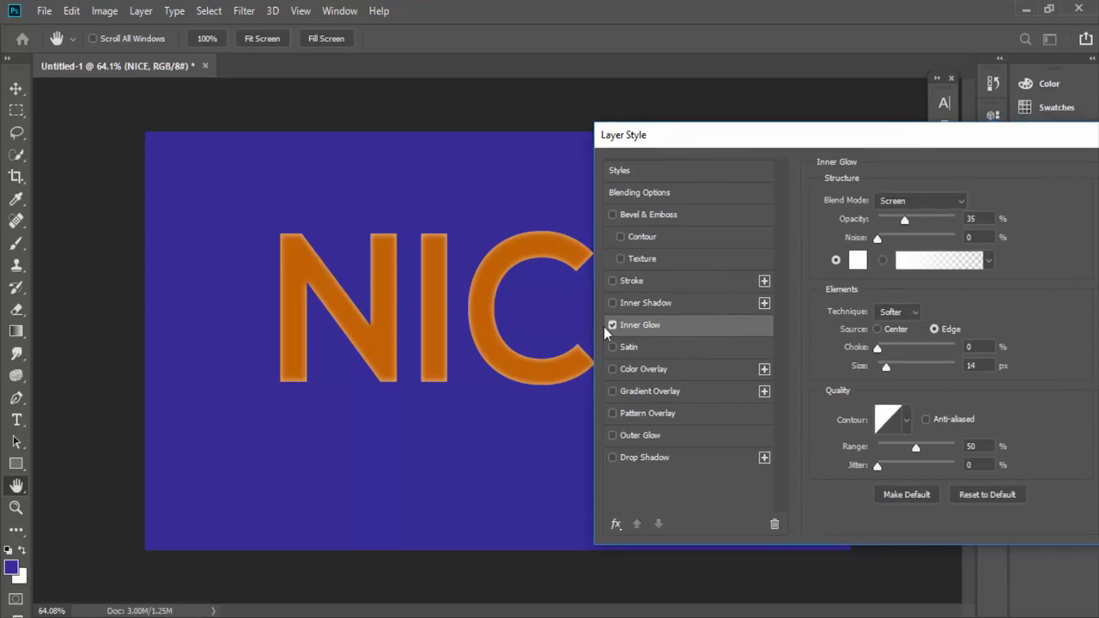
pyautogui.click(913, 205)
pyautogui.click(914, 207)
pyautogui.click(904, 205)
pyautogui.click(893, 199)
# Set the inner glow colour to bright green 00ff33, after trying orange.
pyautogui.click(858, 262)
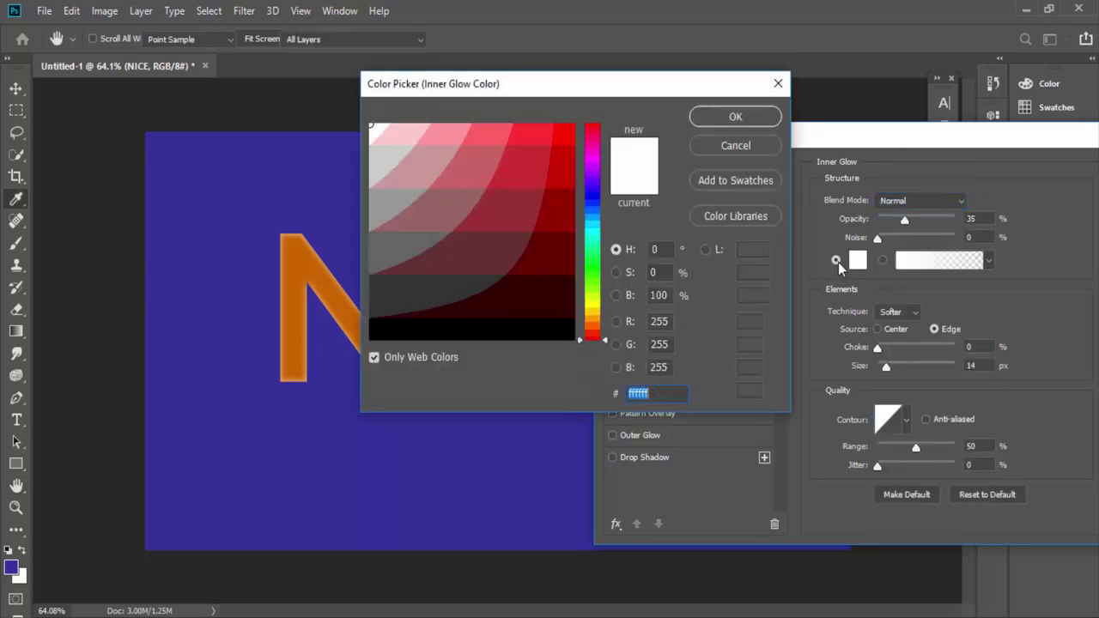
pyautogui.click(592, 316)
pyautogui.moveTo(592, 322); pyautogui.dragTo(594, 333)
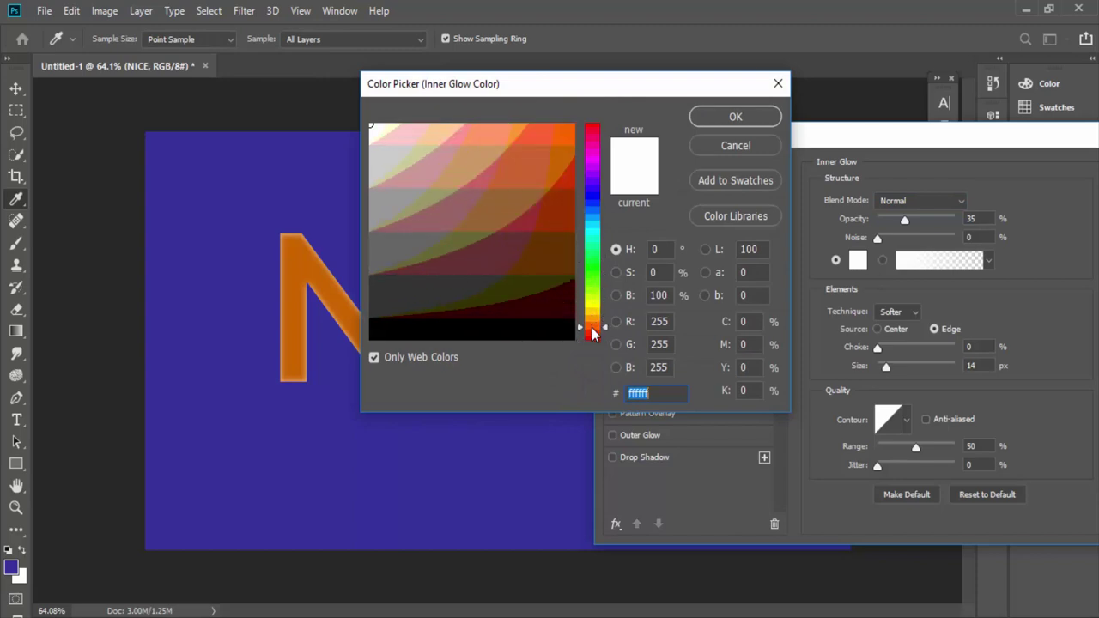
pyautogui.click(566, 135)
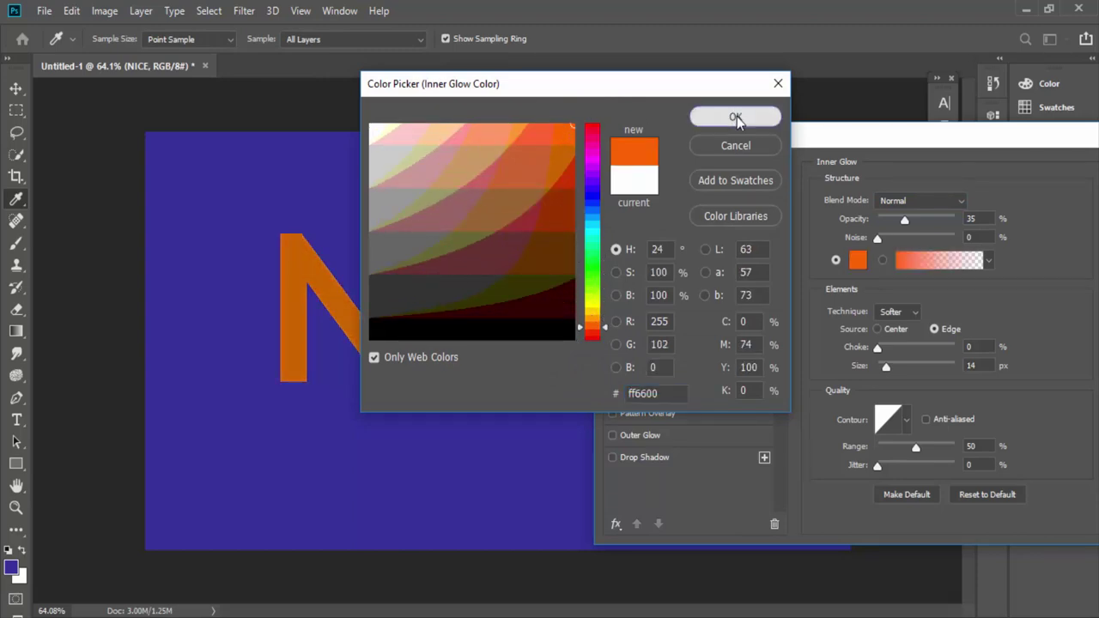
pyautogui.click(736, 116)
pyautogui.click(857, 260)
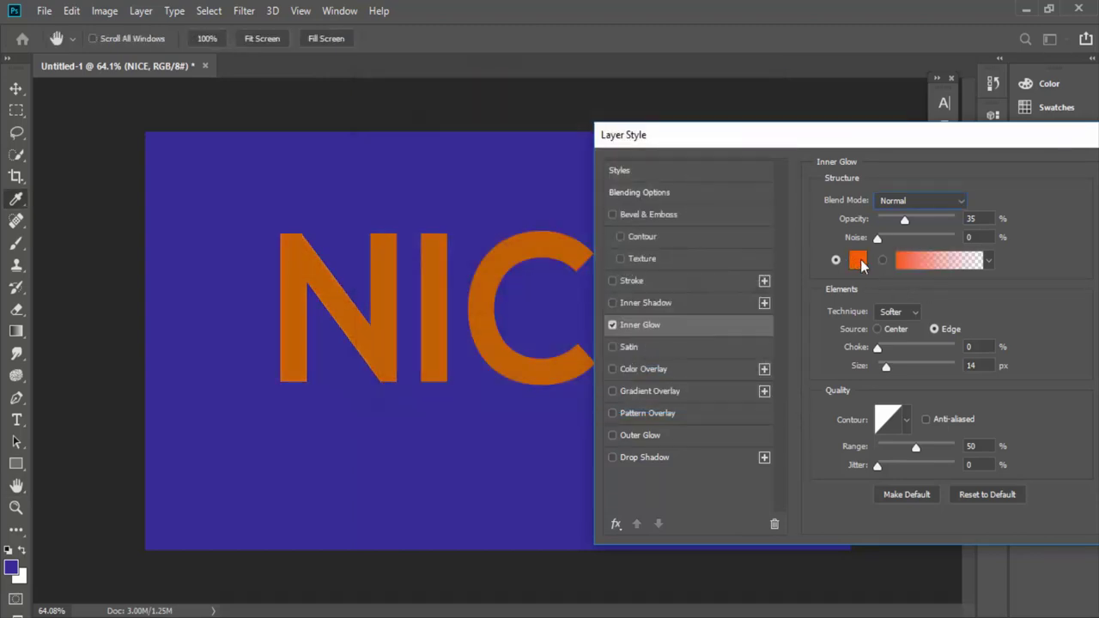
pyautogui.click(595, 198)
pyautogui.moveTo(595, 197); pyautogui.dragTo(598, 266)
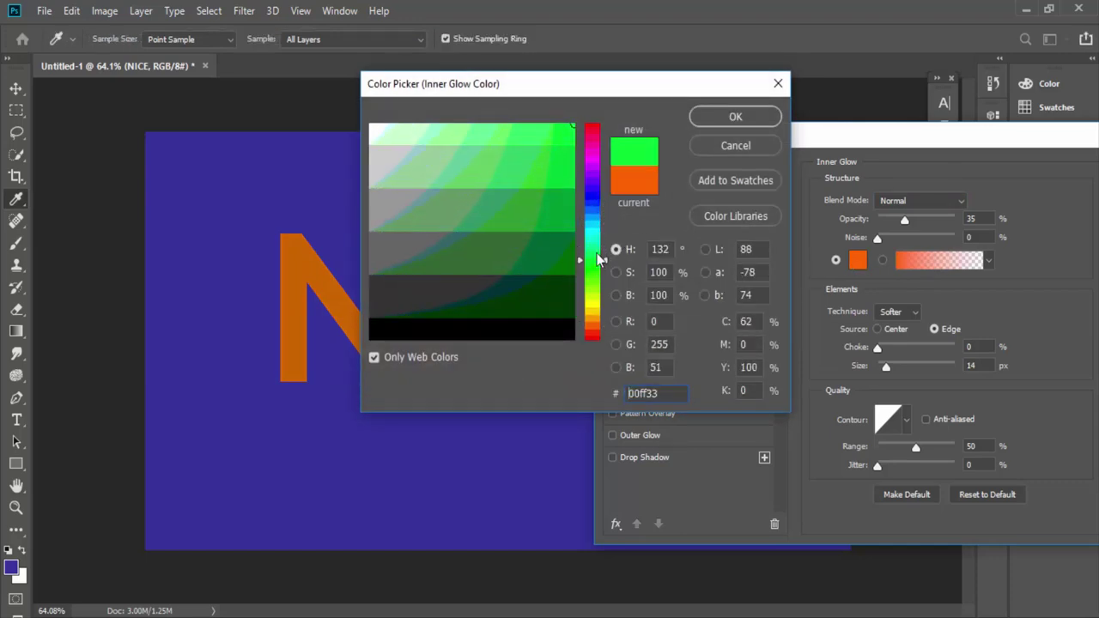
pyautogui.click(717, 120)
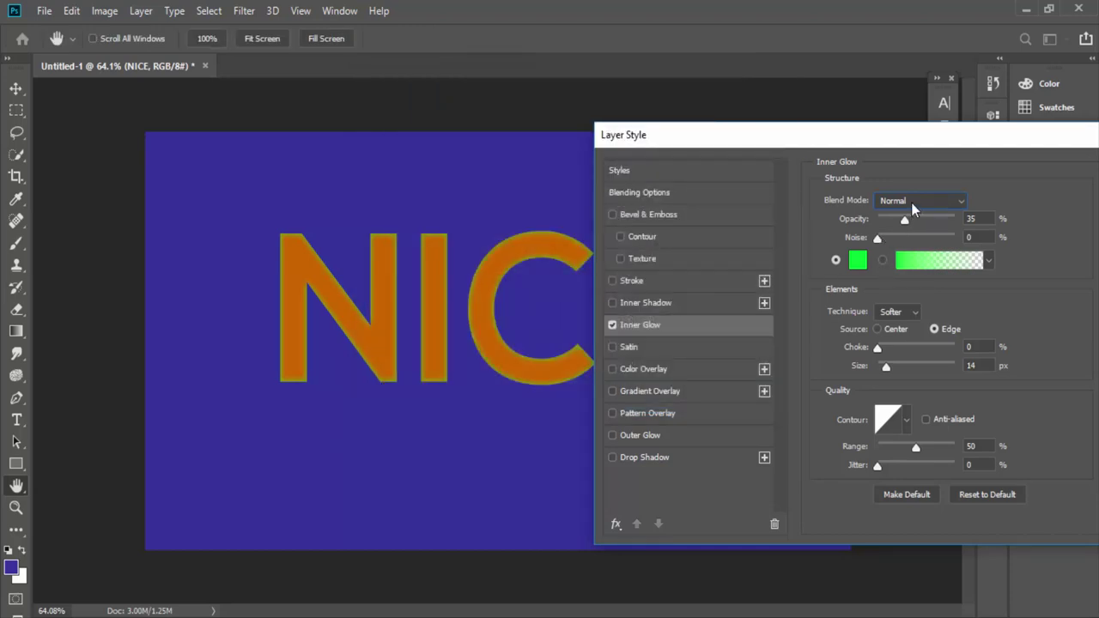
# Raise glow opacity to 100%, adjust choke, size and range, then disable Inner Glow.
pyautogui.moveTo(910, 220); pyautogui.dragTo(973, 223)
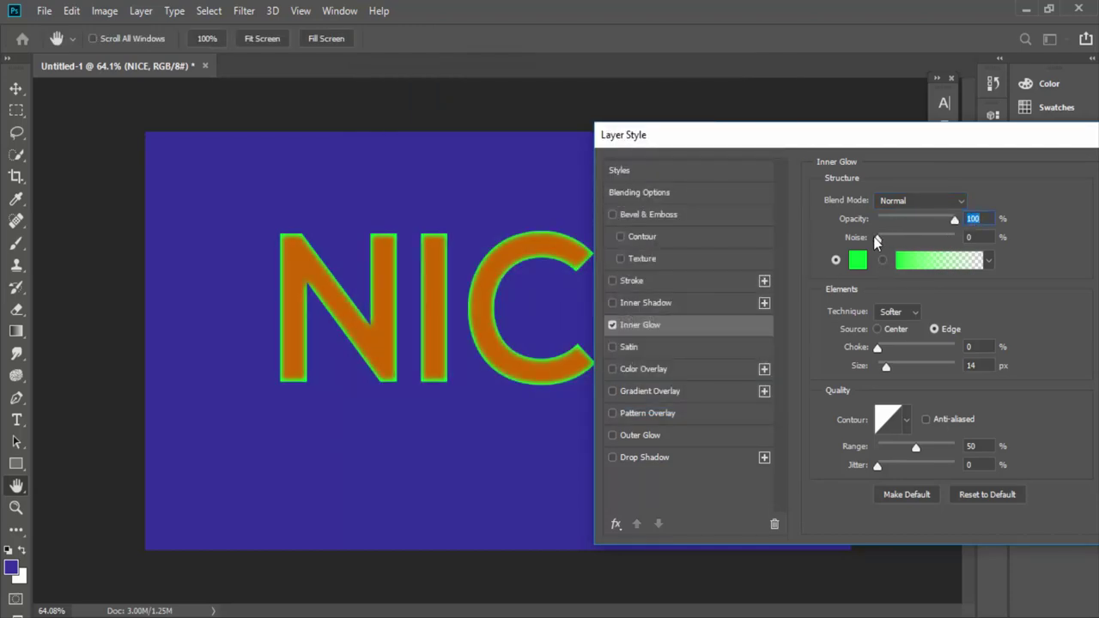
pyautogui.moveTo(876, 238); pyautogui.dragTo(844, 243)
pyautogui.moveTo(876, 347)
pyautogui.mouseDown()
pyautogui.moveTo(908, 349)
pyautogui.moveTo(895, 365)
pyautogui.mouseUp()
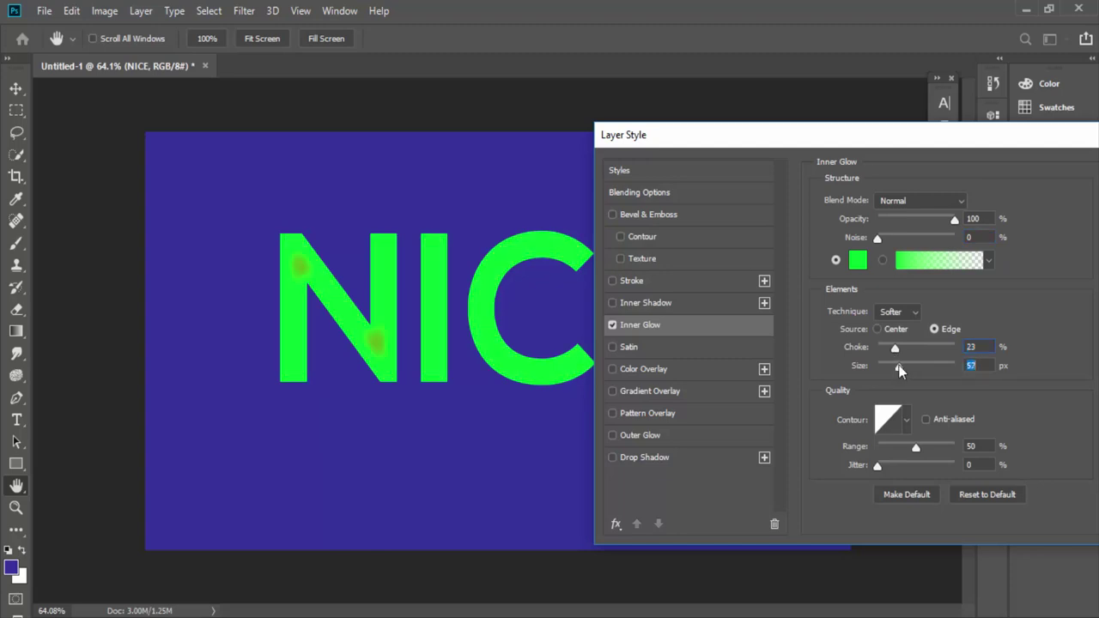
pyautogui.moveTo(890, 368)
pyautogui.mouseDown()
pyautogui.moveTo(883, 349)
pyautogui.moveTo(901, 350)
pyautogui.mouseUp()
pyautogui.click(883, 331)
pyautogui.click(934, 330)
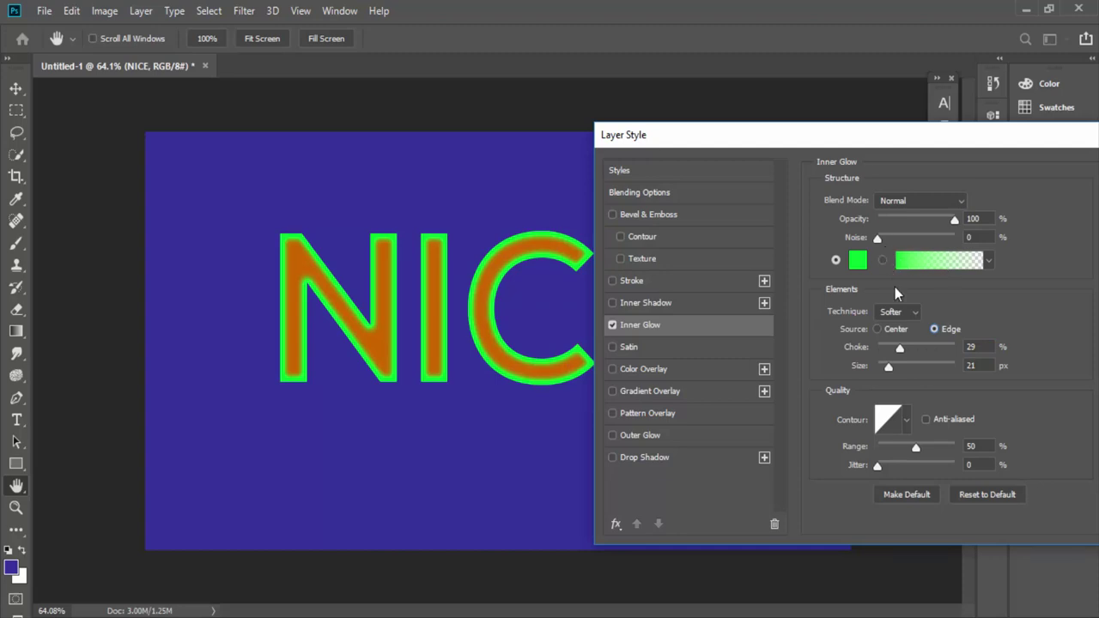
pyautogui.moveTo(916, 448)
pyautogui.mouseDown()
pyautogui.moveTo(915, 470)
pyautogui.moveTo(890, 469)
pyautogui.mouseUp()
pyautogui.moveTo(866, 145); pyautogui.dragTo(839, 141)
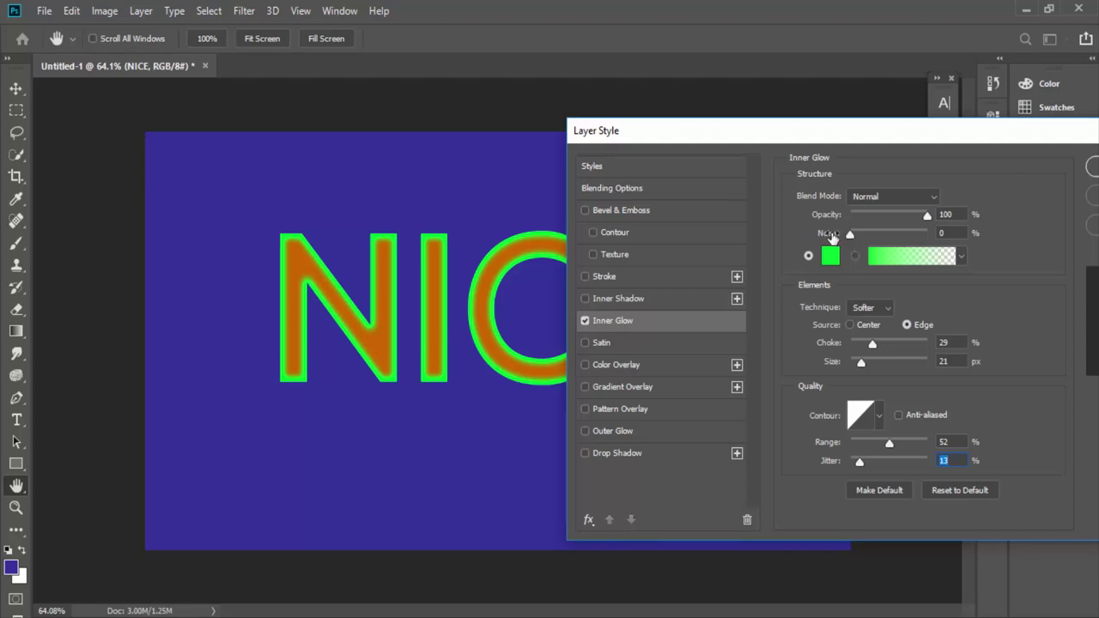
pyautogui.click(585, 321)
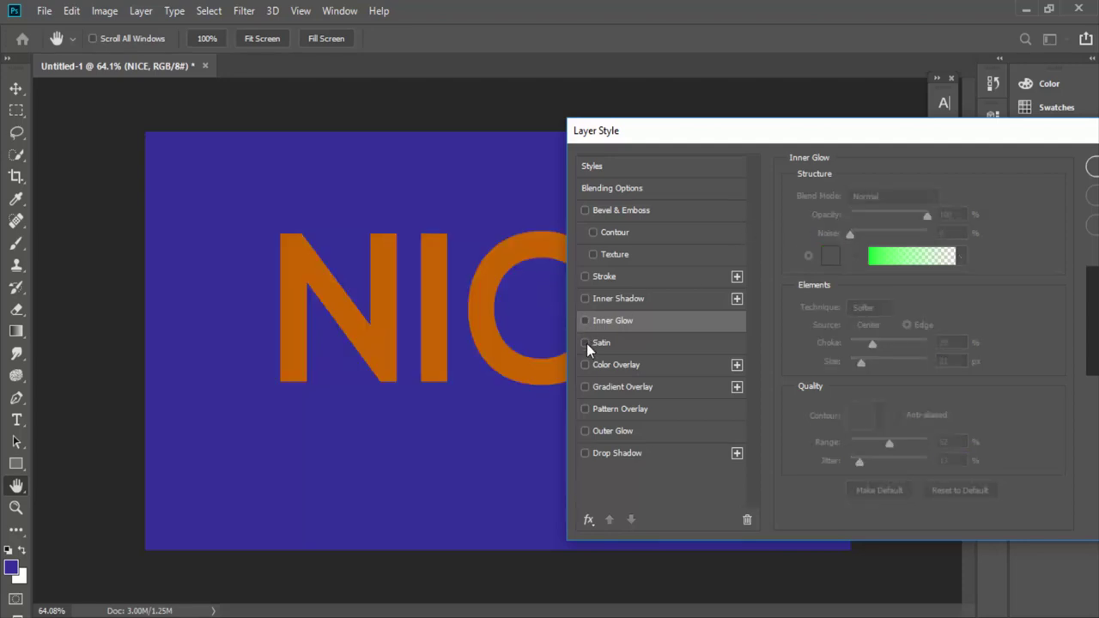
# Enable a black Multiply Satin at 11% opacity, 35 px distance, then switch it off.
pyautogui.click(586, 343)
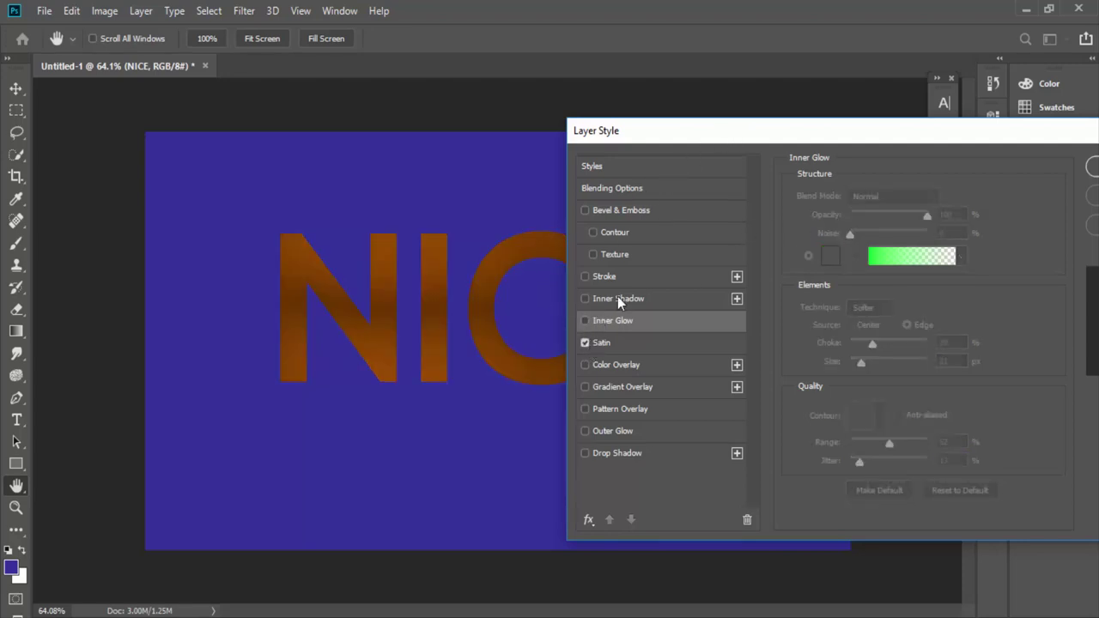
pyautogui.click(605, 343)
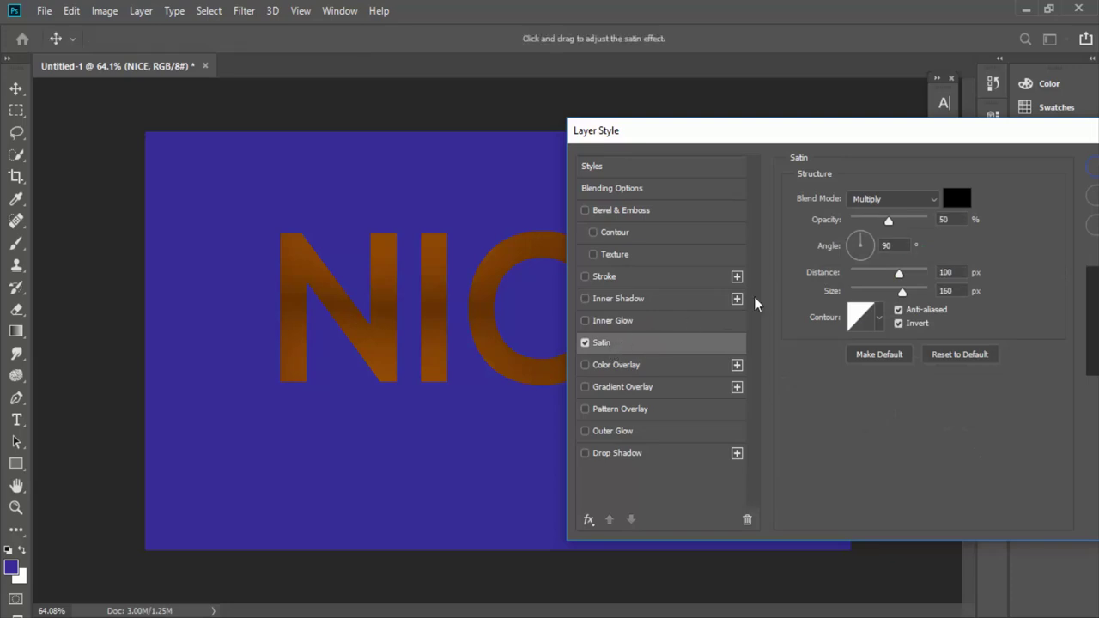
pyautogui.moveTo(889, 221); pyautogui.dragTo(858, 221)
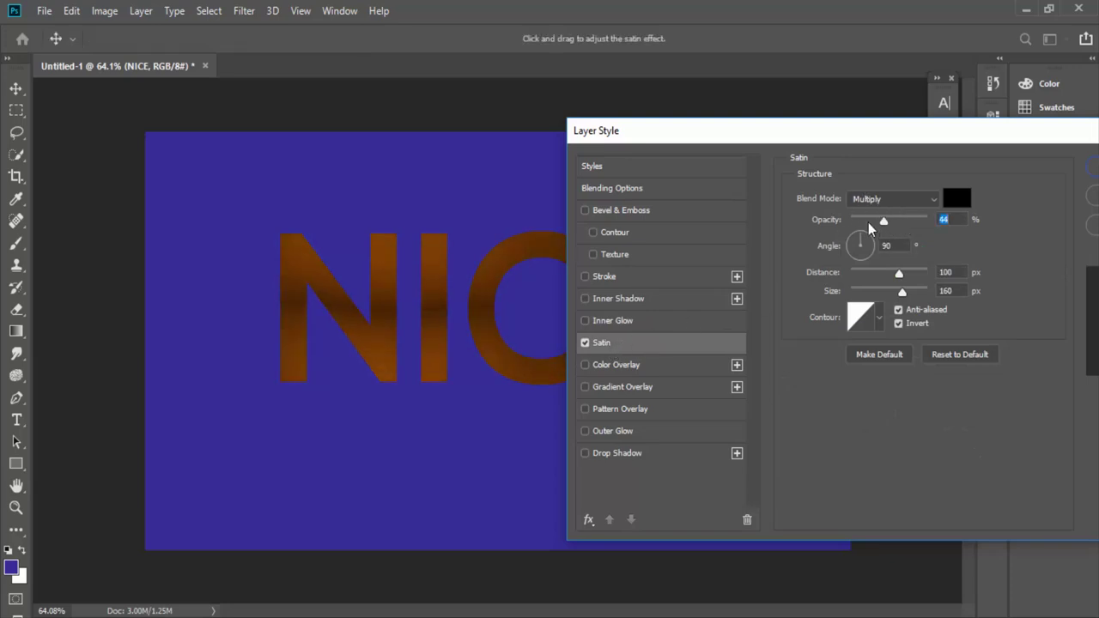
pyautogui.moveTo(899, 273); pyautogui.dragTo(802, 303)
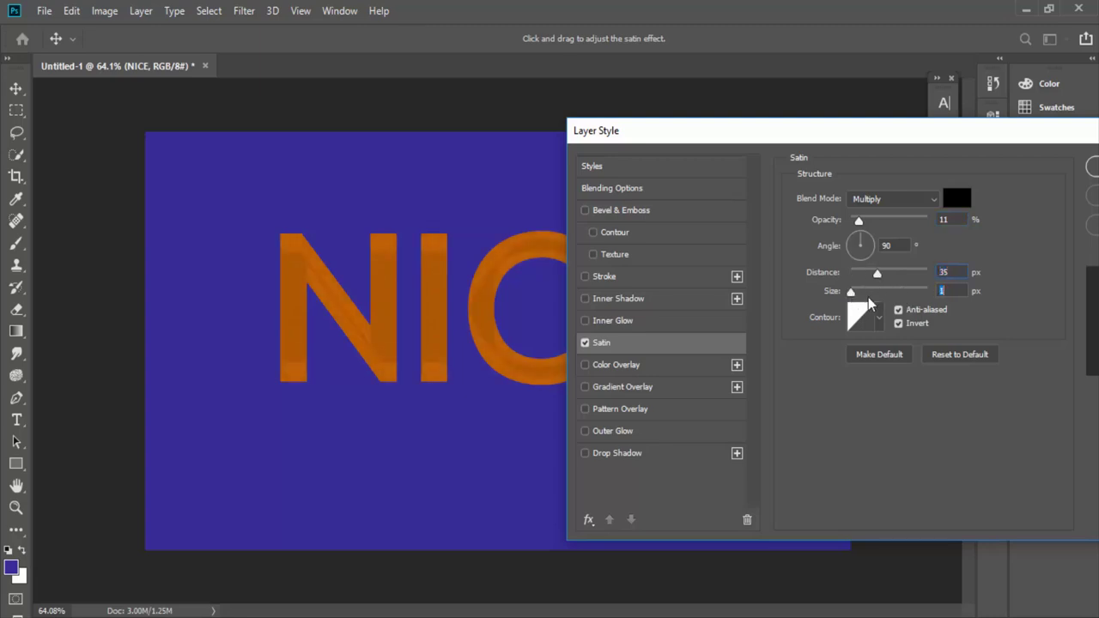
pyautogui.moveTo(739, 130); pyautogui.dragTo(767, 122)
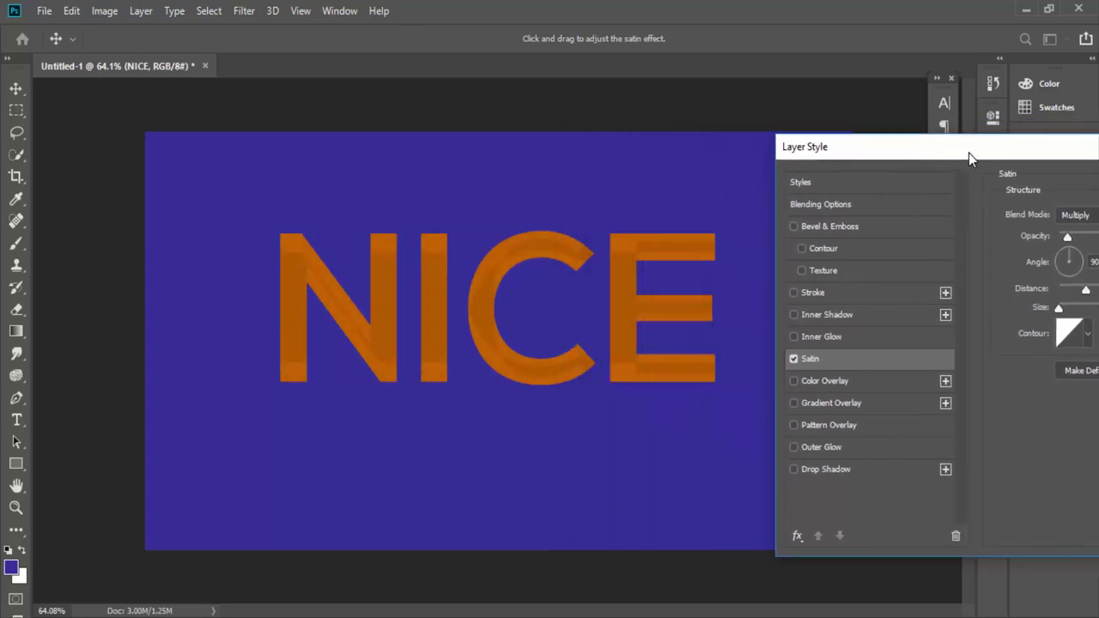
pyautogui.click(611, 336)
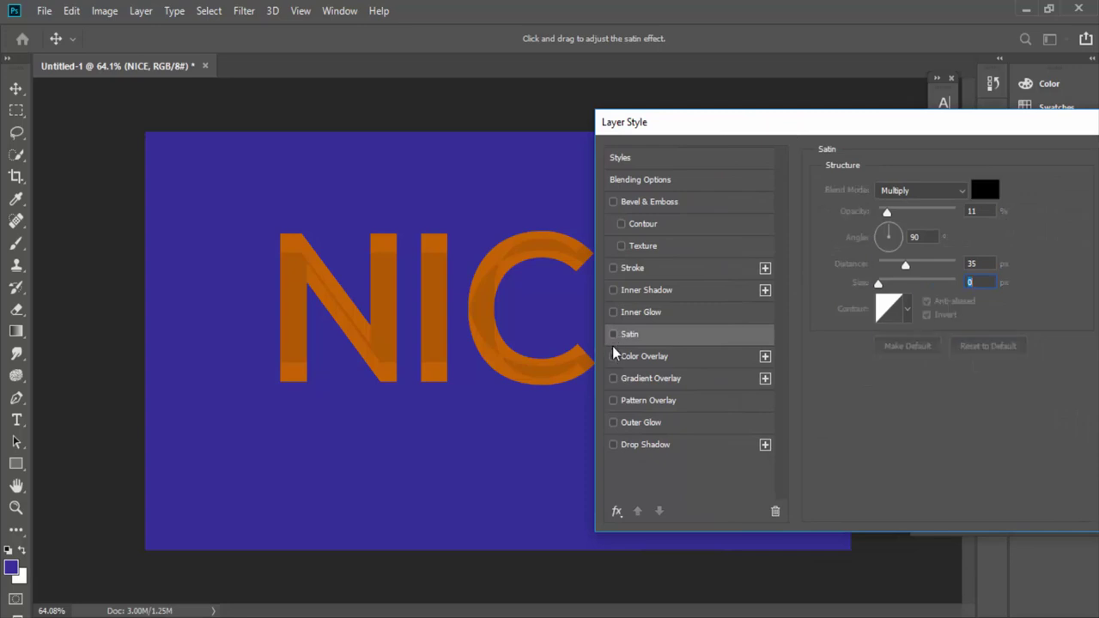
# Enable Color Overlay at 100% opacity and try red and green overlay colours.
pyautogui.click(614, 356)
pyautogui.click(640, 365)
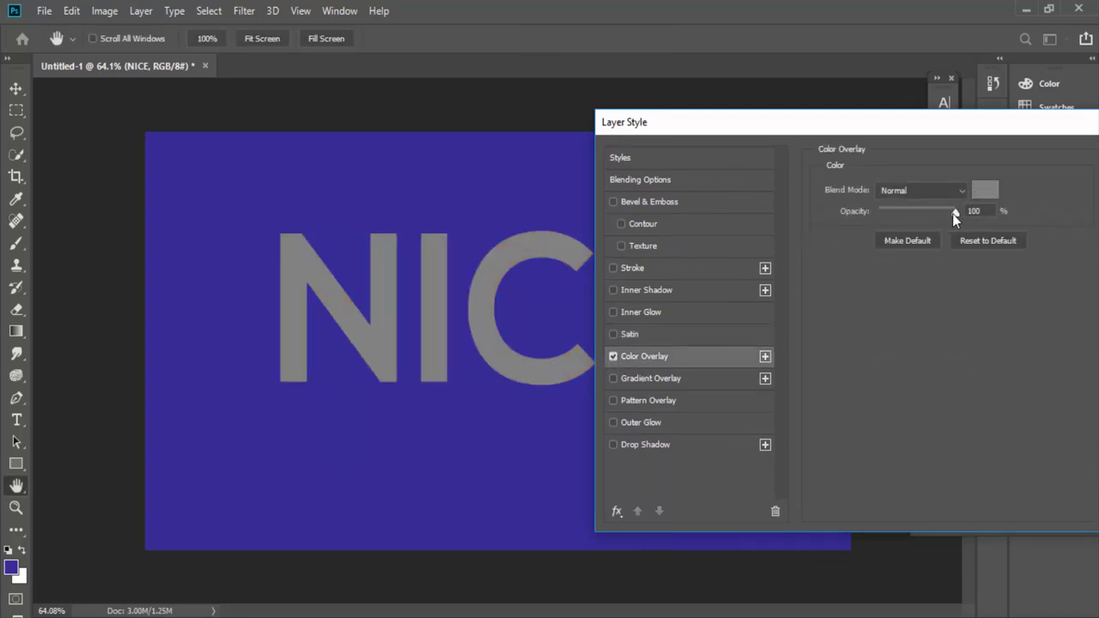
pyautogui.moveTo(952, 214); pyautogui.dragTo(913, 216)
pyautogui.click(985, 191)
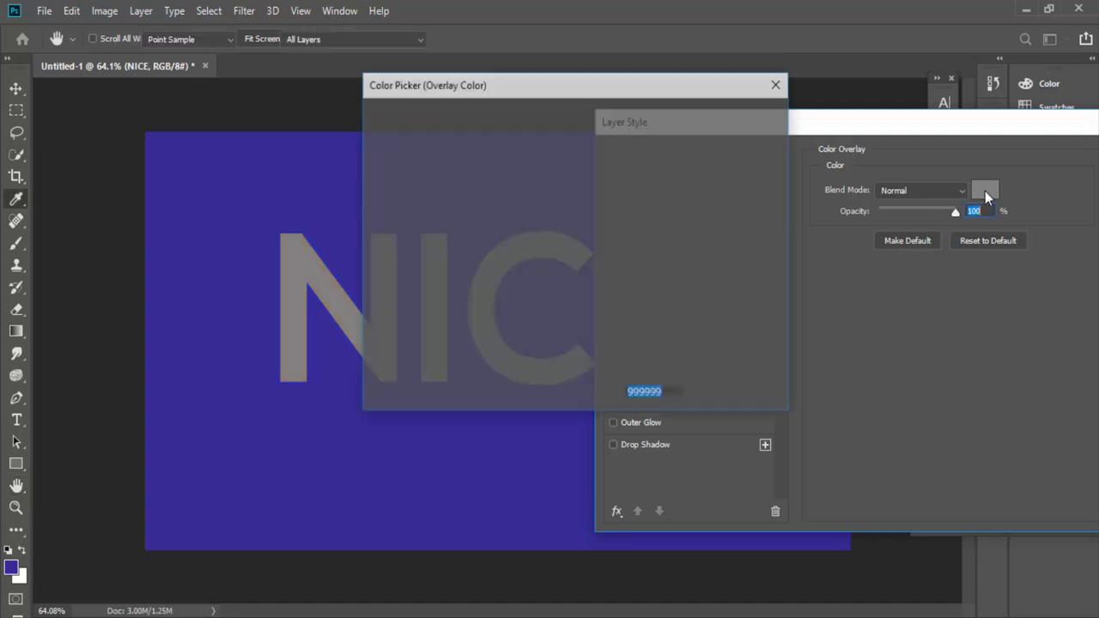
pyautogui.click(561, 213)
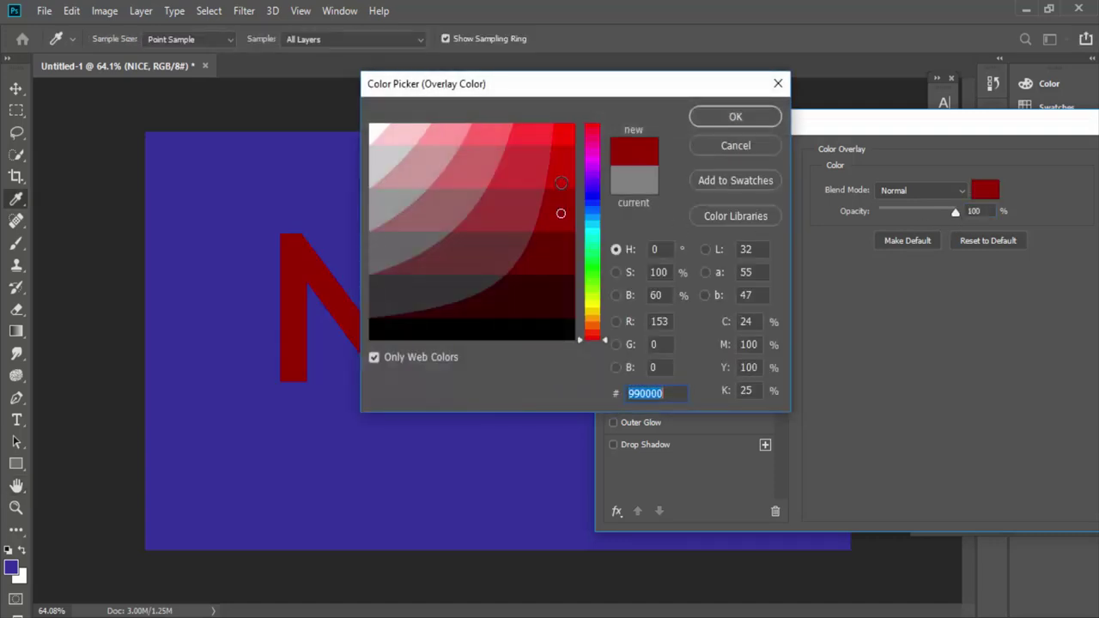
pyautogui.click(560, 136)
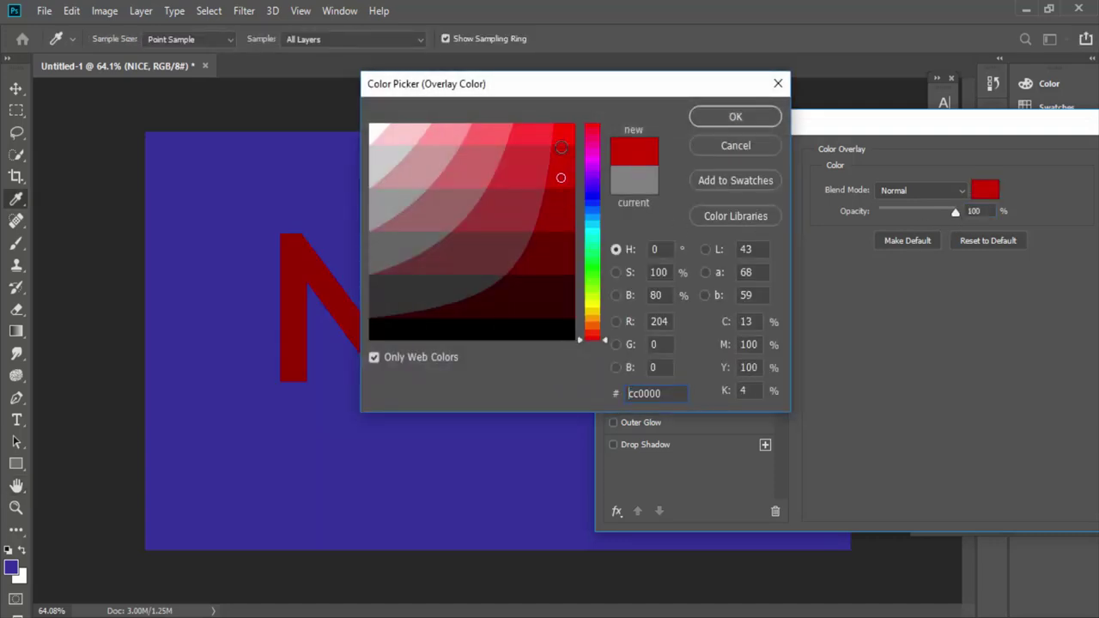
pyautogui.click(592, 273)
pyautogui.click(568, 233)
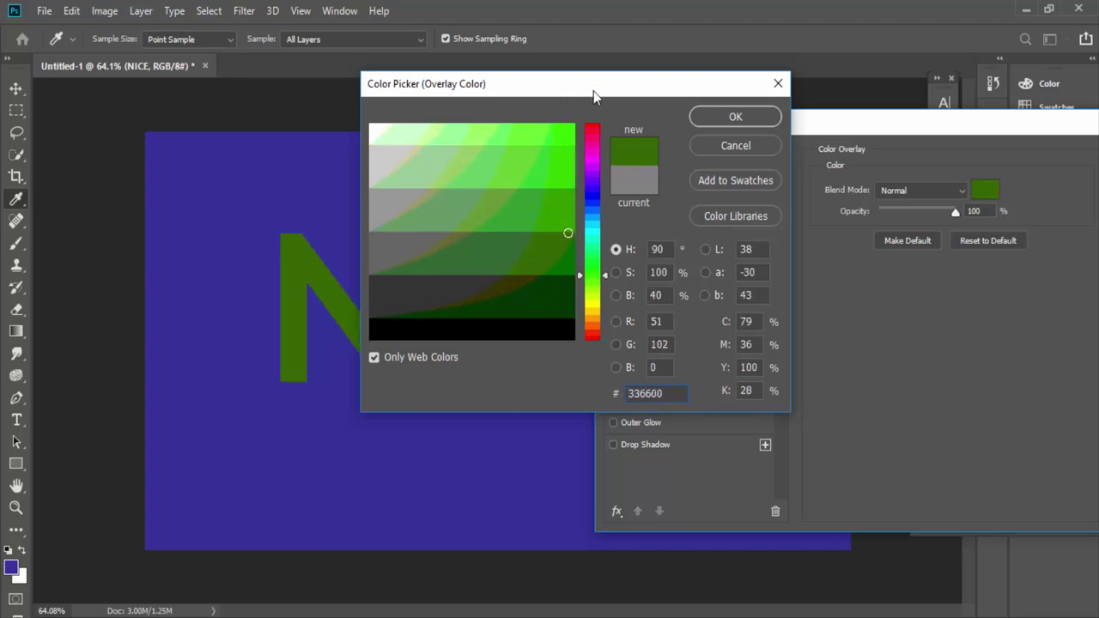
# Settle the overlay colour on bright magenta ff33cc.
pyautogui.moveTo(593, 94); pyautogui.dragTo(725, 110)
pyautogui.click(688, 195)
pyautogui.click(693, 155)
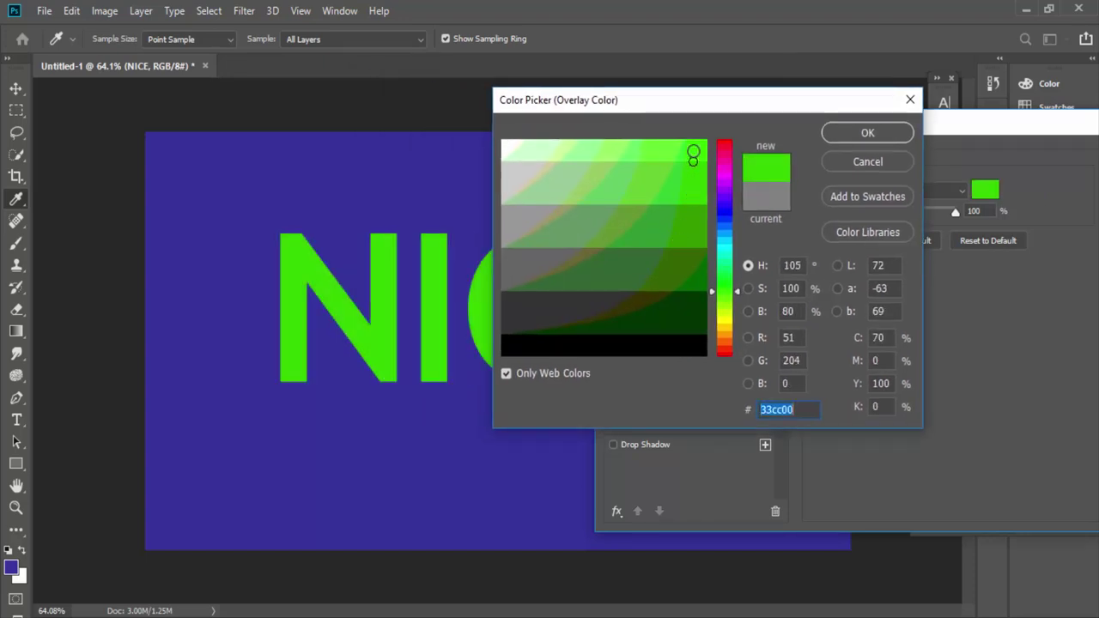
pyautogui.click(687, 260)
pyautogui.click(686, 320)
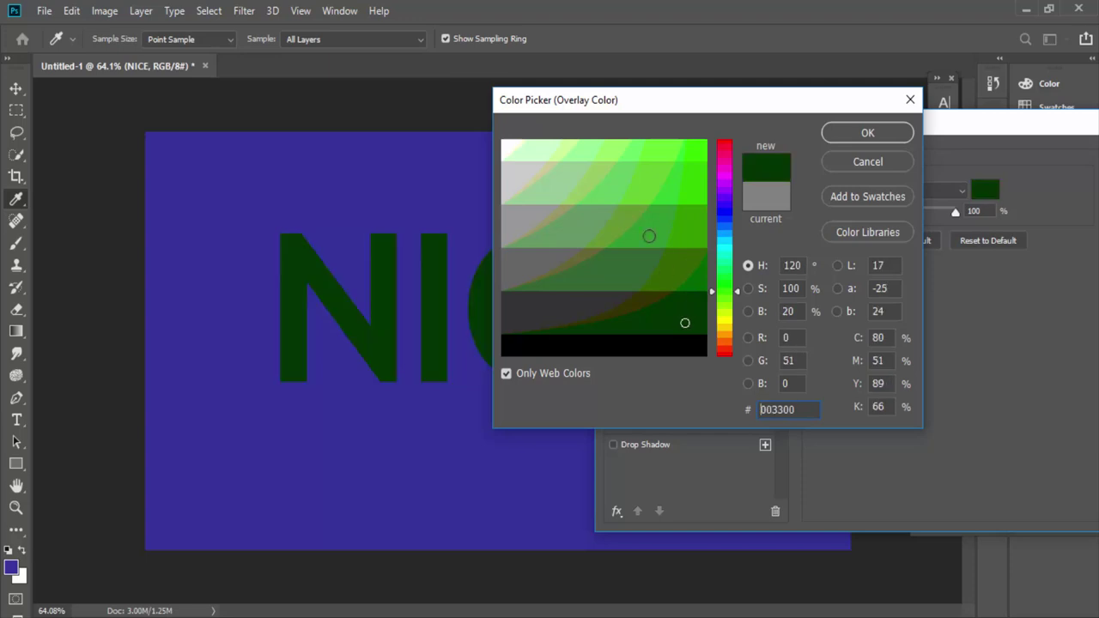
pyautogui.click(647, 228)
pyautogui.moveTo(720, 225); pyautogui.dragTo(721, 165)
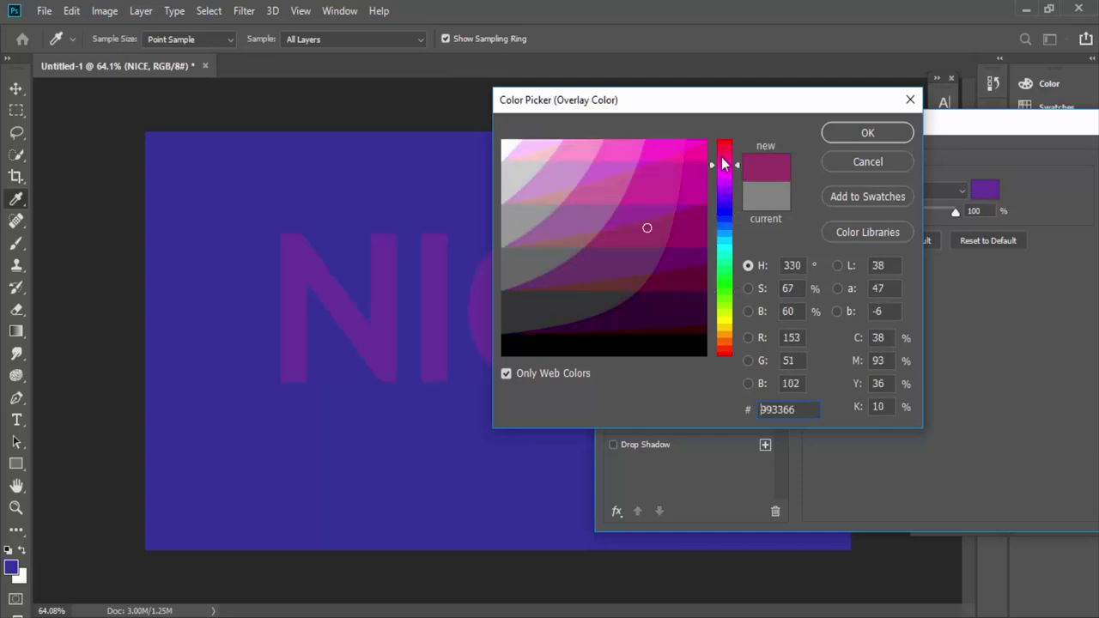
pyautogui.click(682, 148)
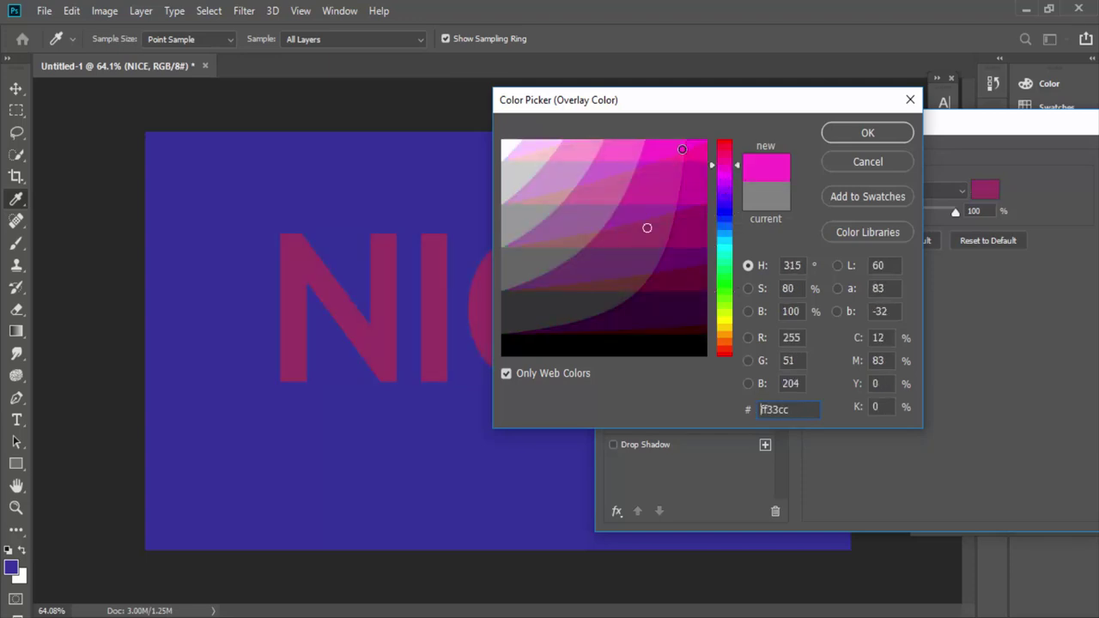
pyautogui.click(872, 135)
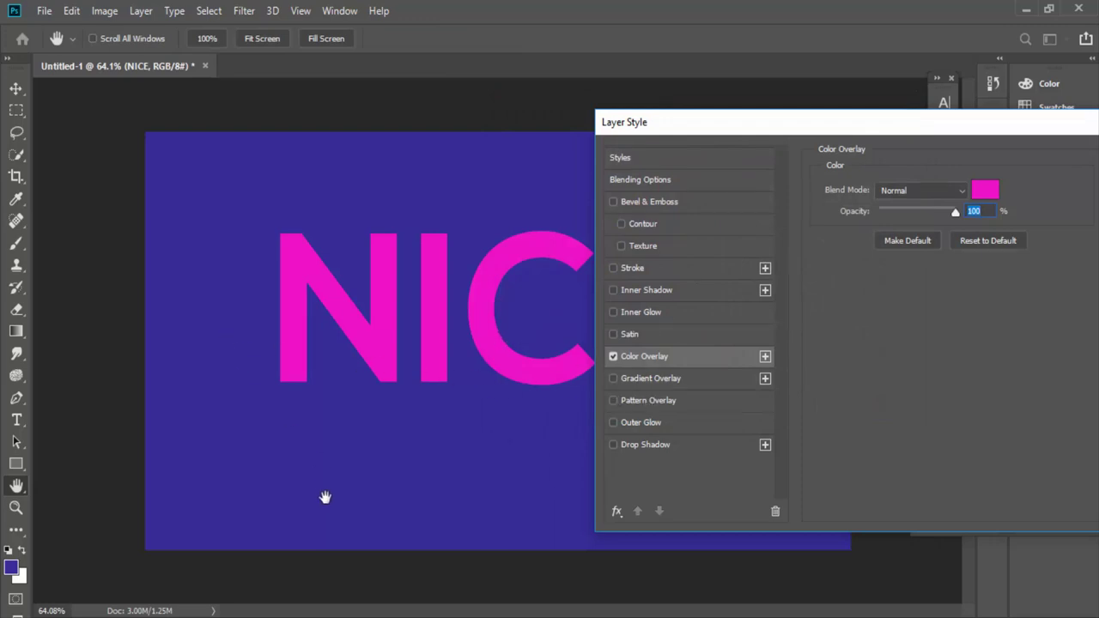
# Swap Color Overlay for a Gradient Overlay using the Violet, Orange preset.
pyautogui.click(613, 357)
pyautogui.click(613, 378)
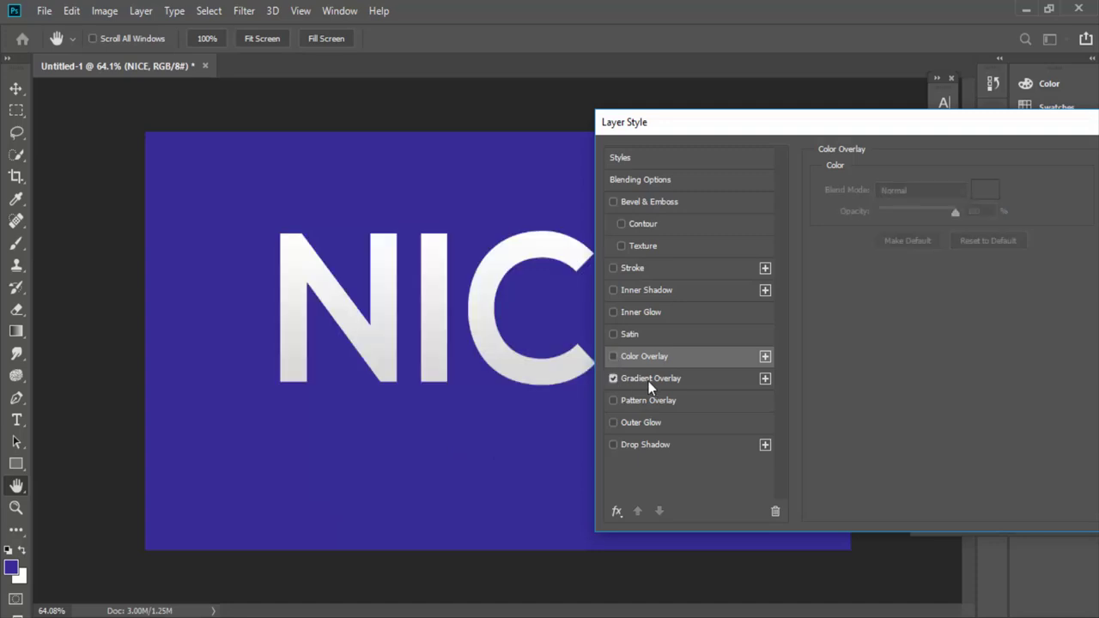
pyautogui.click(648, 381)
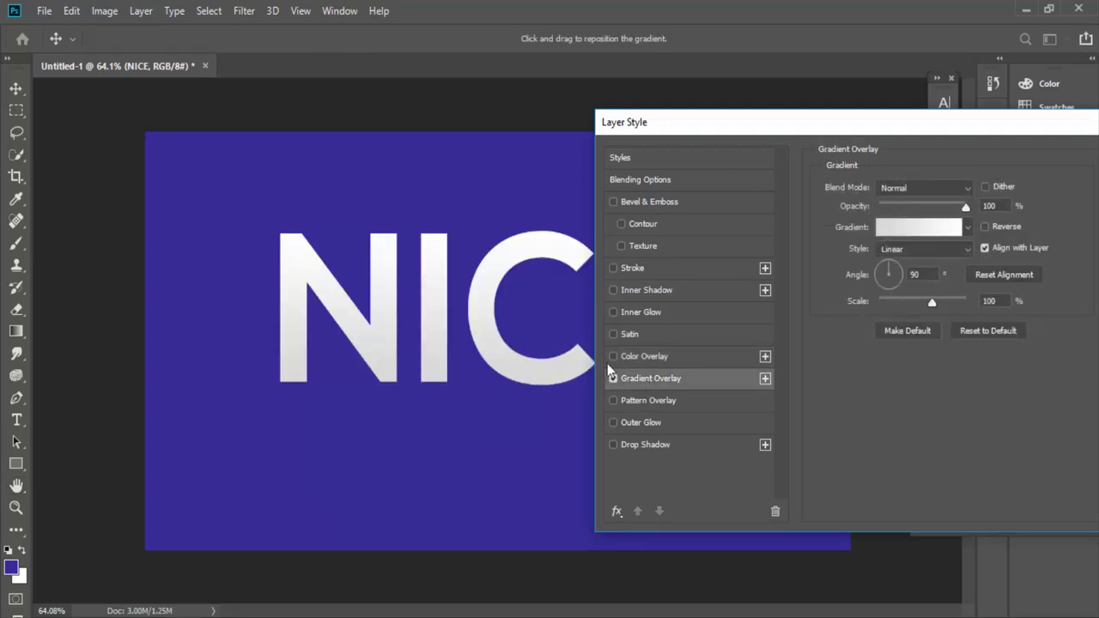
pyautogui.click(942, 230)
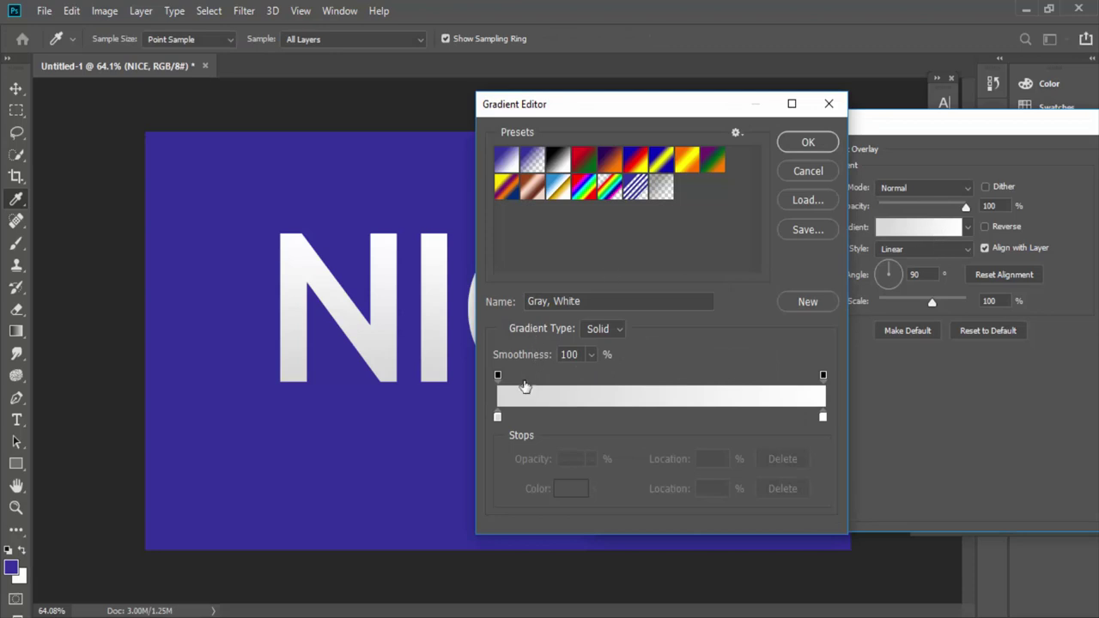
pyautogui.click(587, 165)
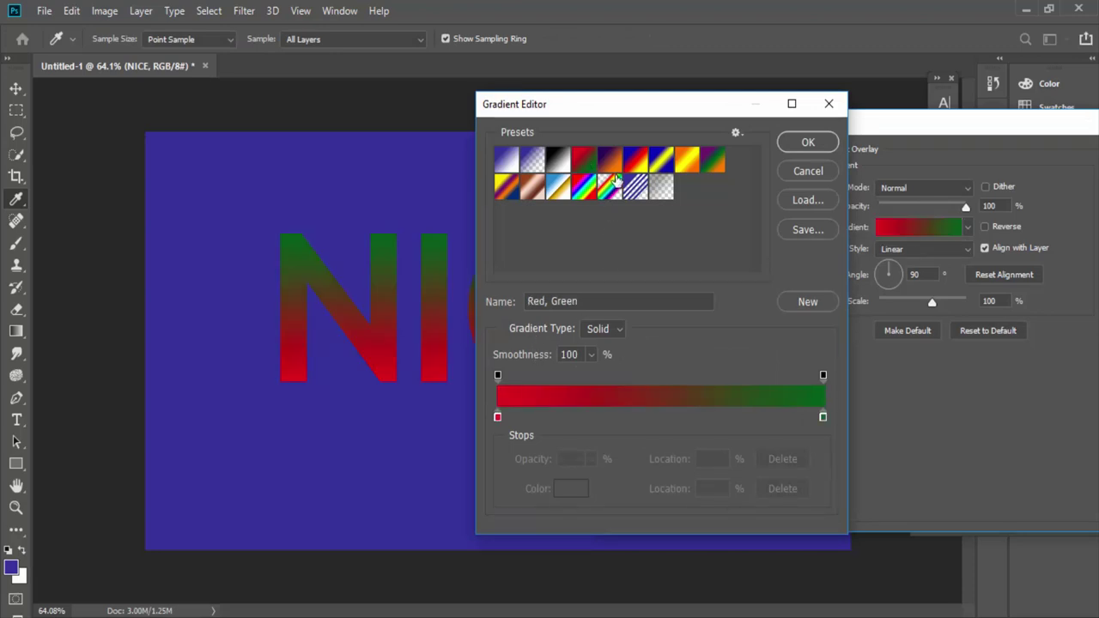
pyautogui.click(615, 172)
pyautogui.moveTo(620, 102); pyautogui.dragTo(880, 109)
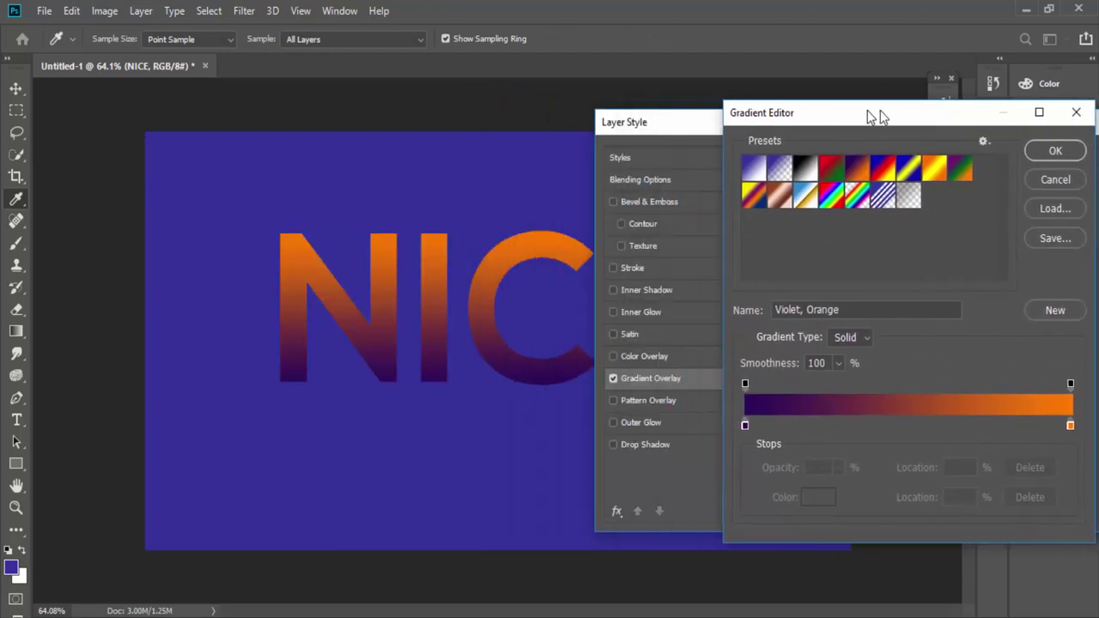
# Change the left gradient stop to purple 663399 and the right stop to violet.
pyautogui.click(757, 425)
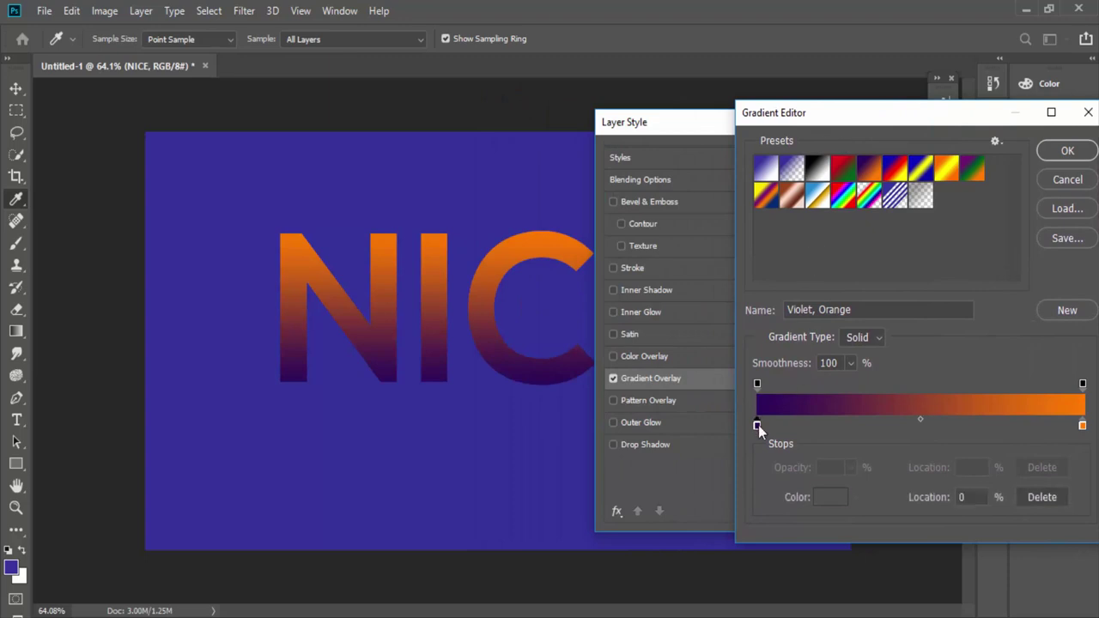
pyautogui.doubleClick(757, 425)
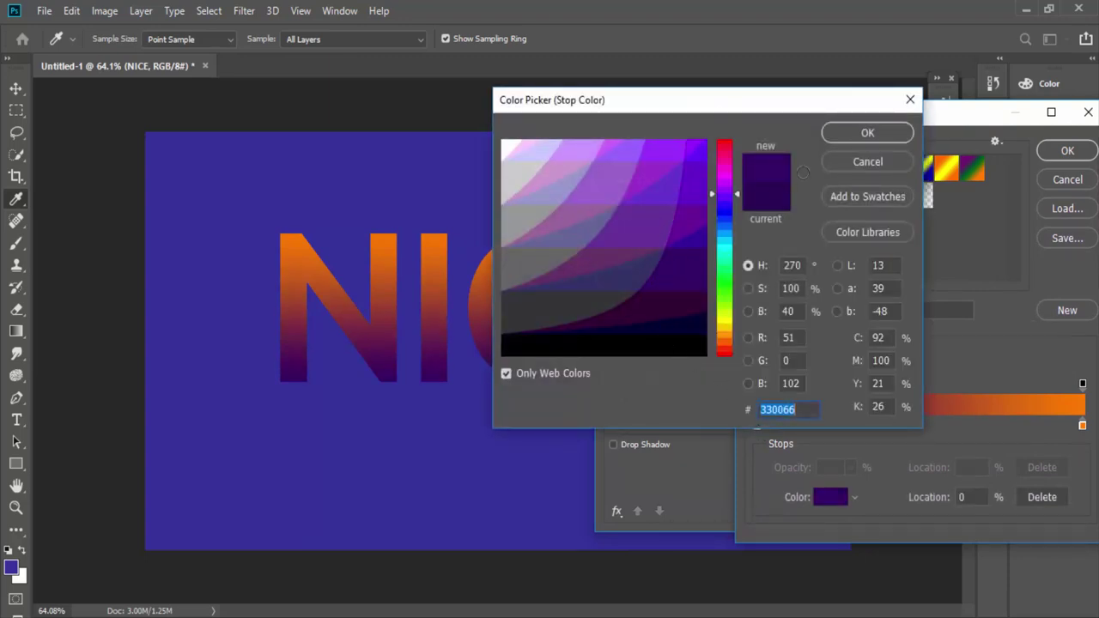
pyautogui.click(657, 223)
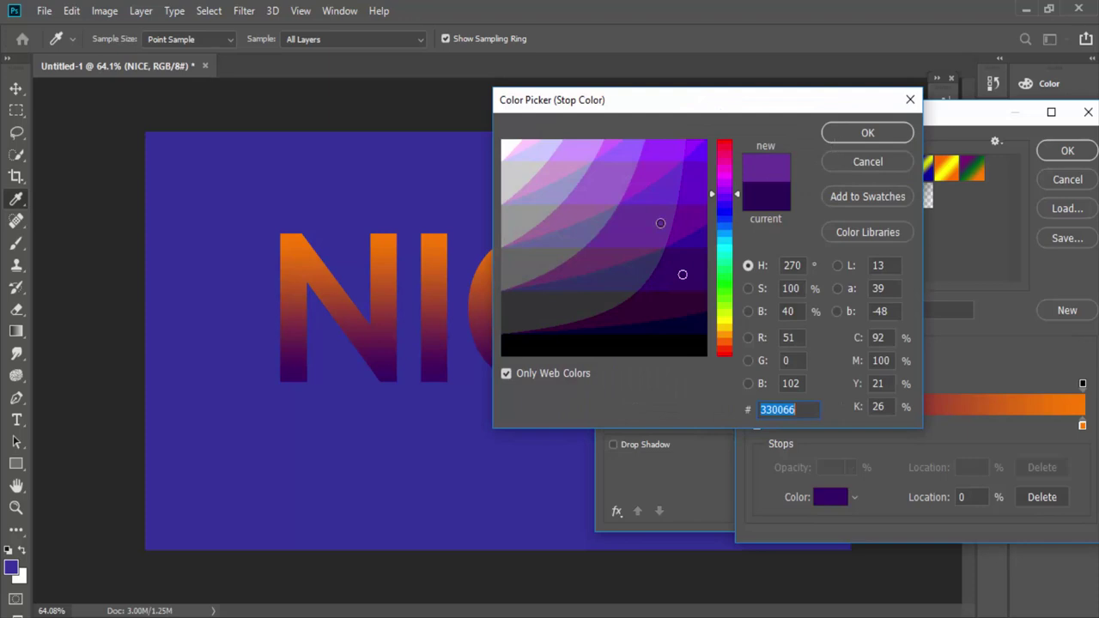
pyautogui.click(852, 137)
pyautogui.click(1082, 425)
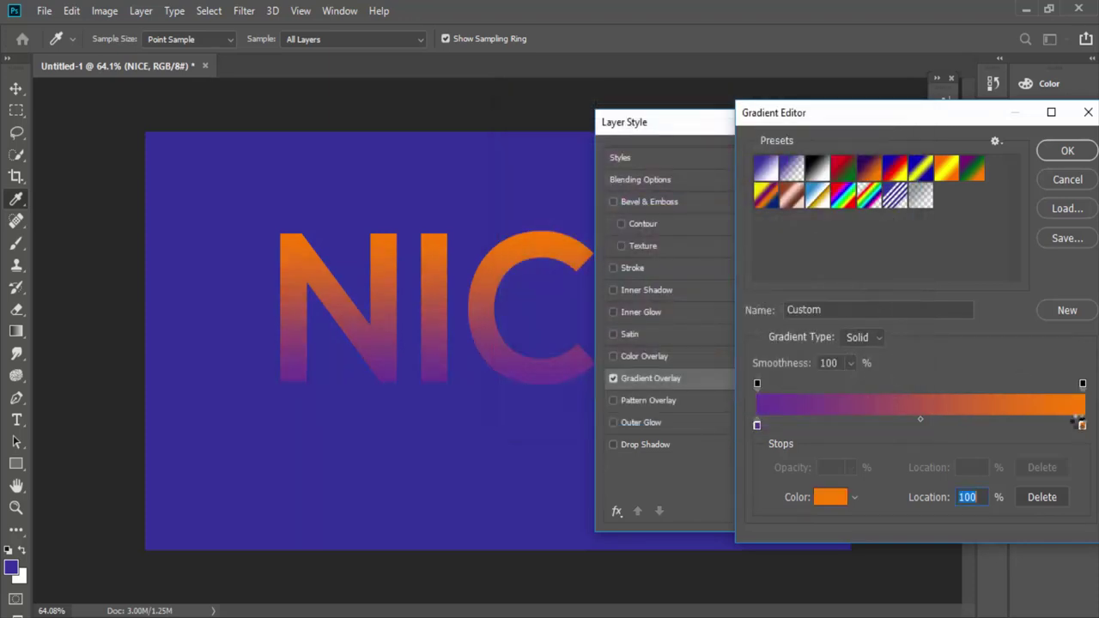
pyautogui.doubleClick(1081, 425)
pyautogui.moveTo(726, 225); pyautogui.dragTo(723, 197)
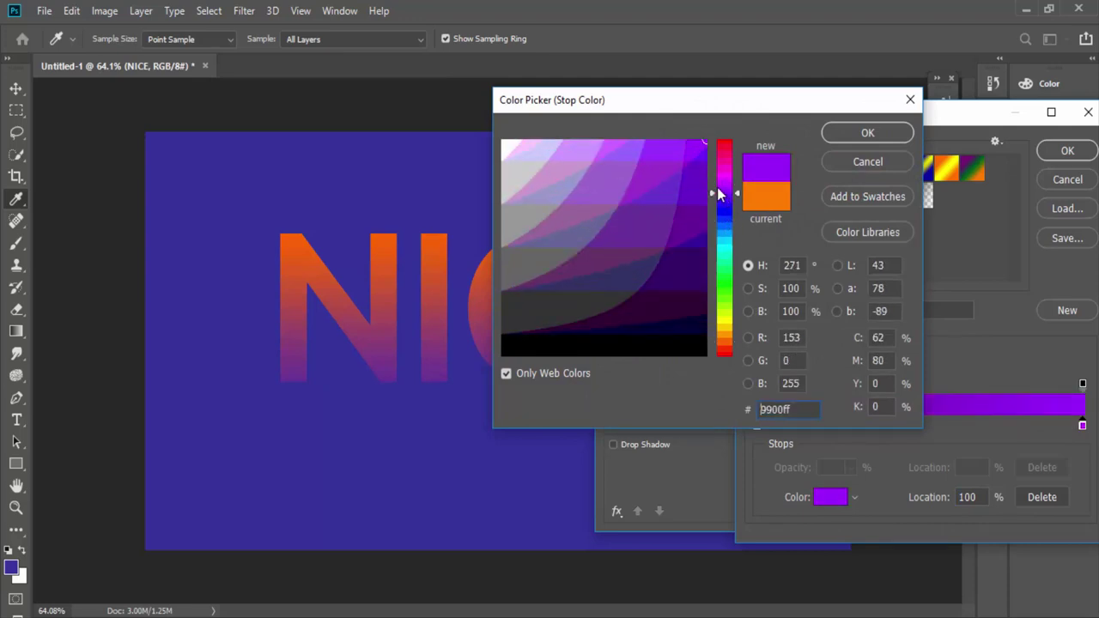
pyautogui.click(867, 133)
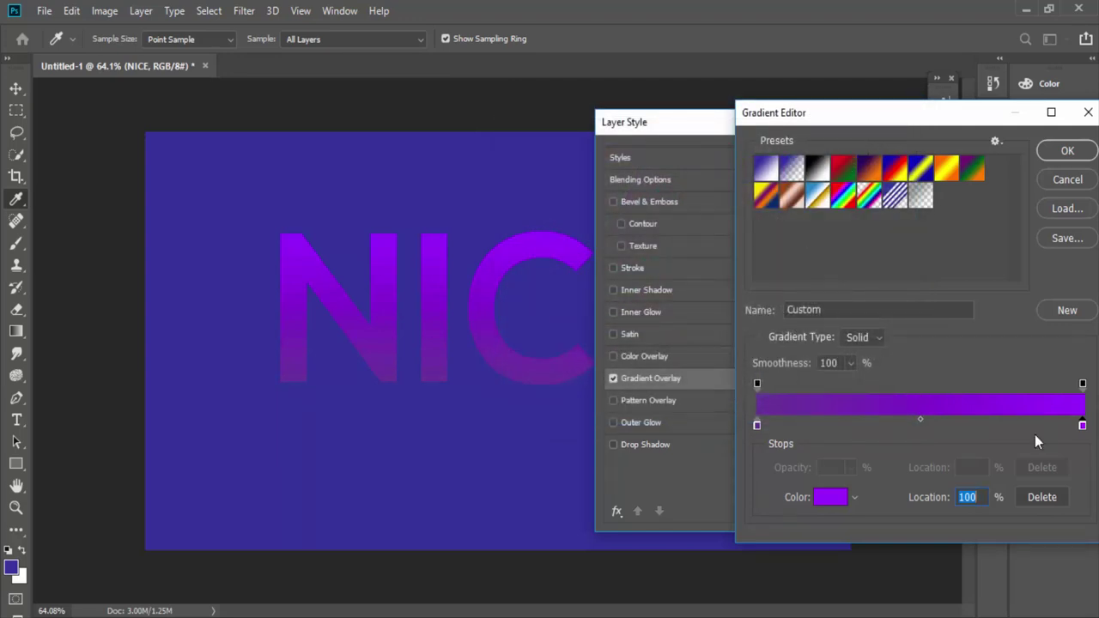
# Shift the gradient midpoint right and make the right stop bright magenta.
pyautogui.moveTo(921, 419); pyautogui.dragTo(964, 413)
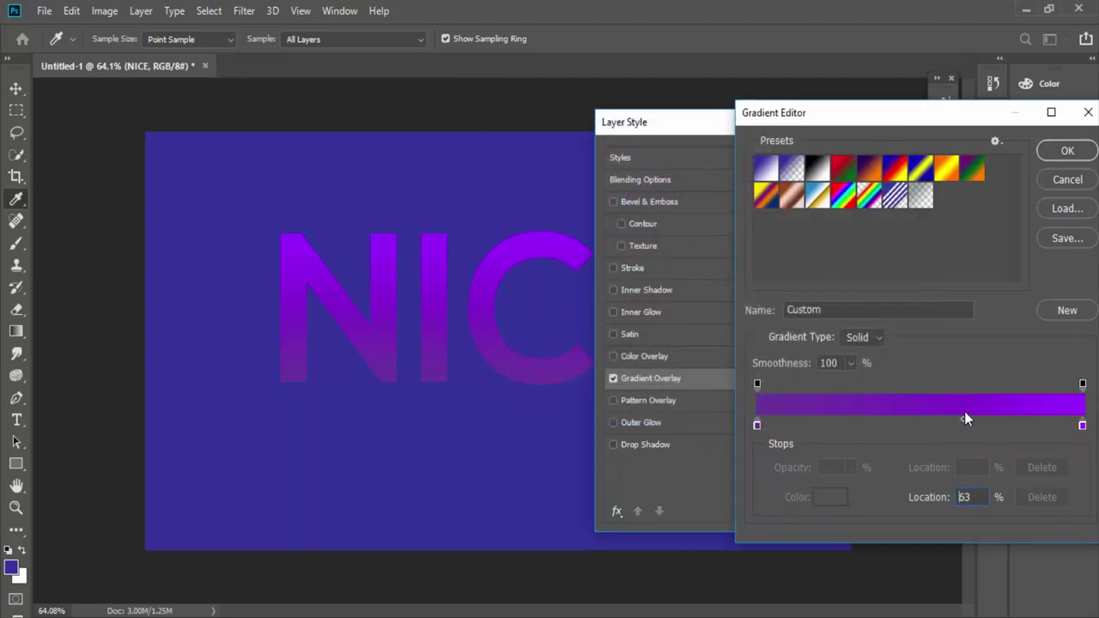
pyautogui.click(1081, 426)
pyautogui.click(830, 497)
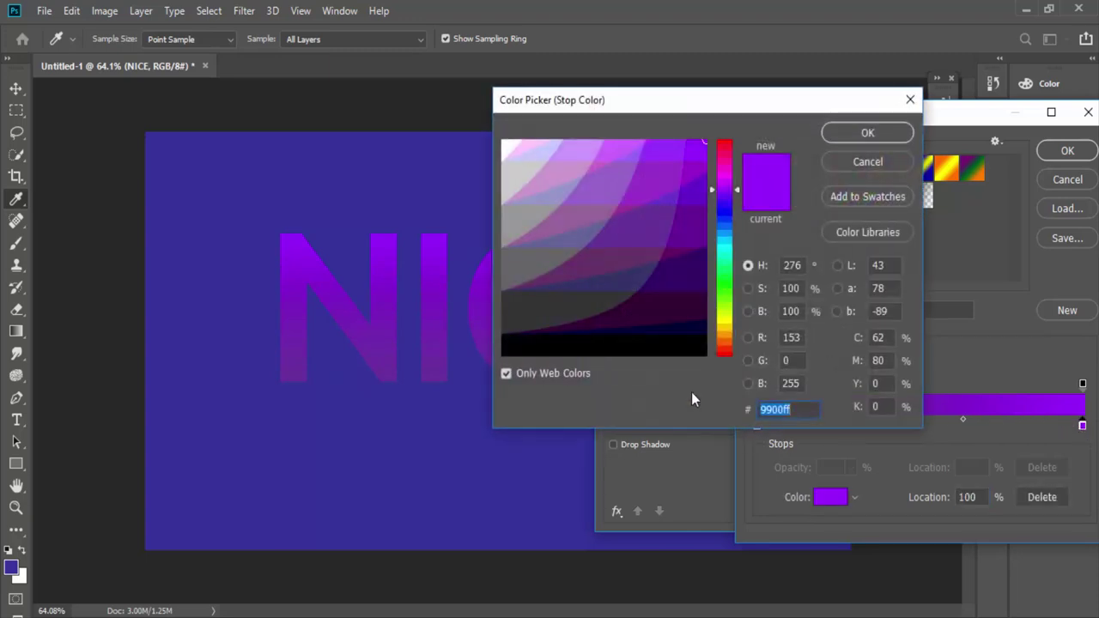
pyautogui.moveTo(669, 188)
pyautogui.mouseDown()
pyautogui.moveTo(625, 205)
pyautogui.moveTo(604, 260)
pyautogui.mouseUp()
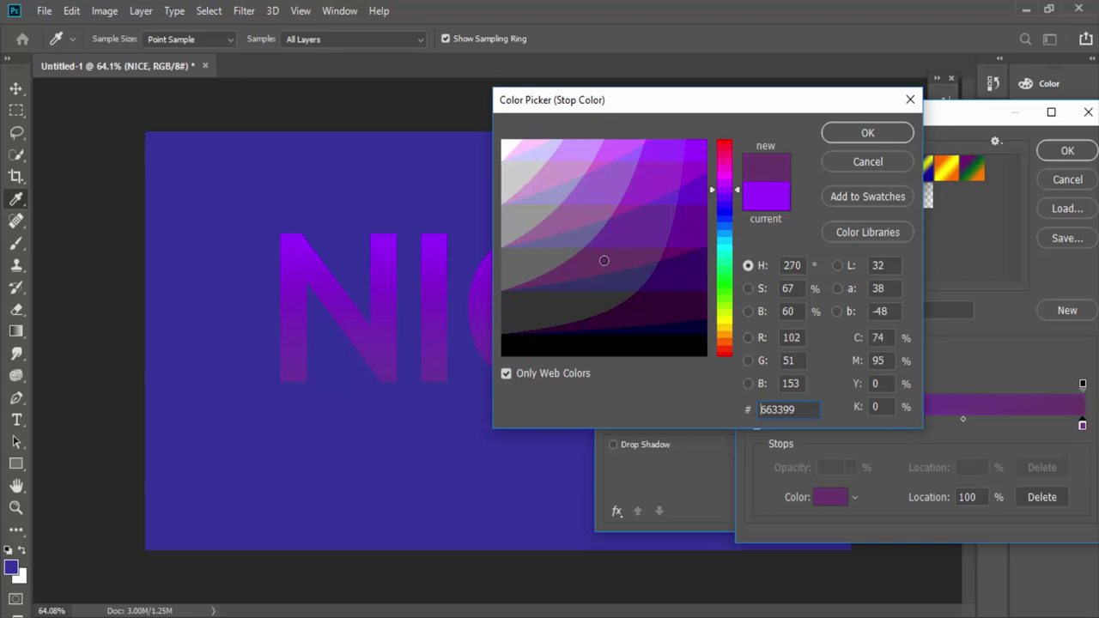
pyautogui.moveTo(704, 193); pyautogui.dragTo(705, 176)
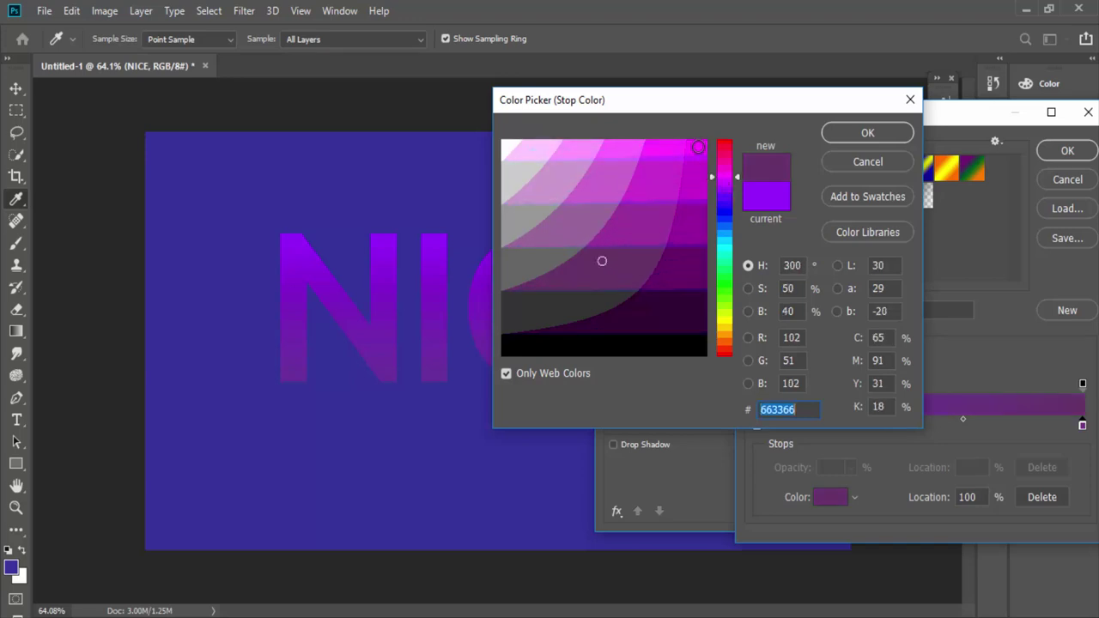
pyautogui.click(704, 142)
pyautogui.click(865, 134)
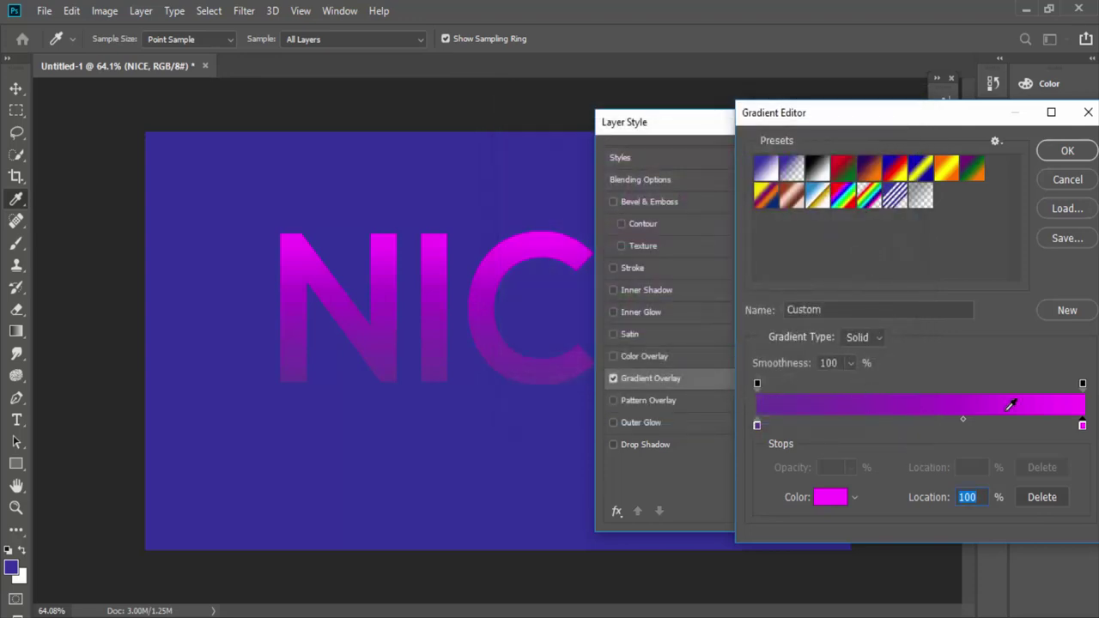
# Set the purple-magenta gradient overlay to Radial, Reversed, with adjusted scale and 100% opacity.
pyautogui.click(1065, 151)
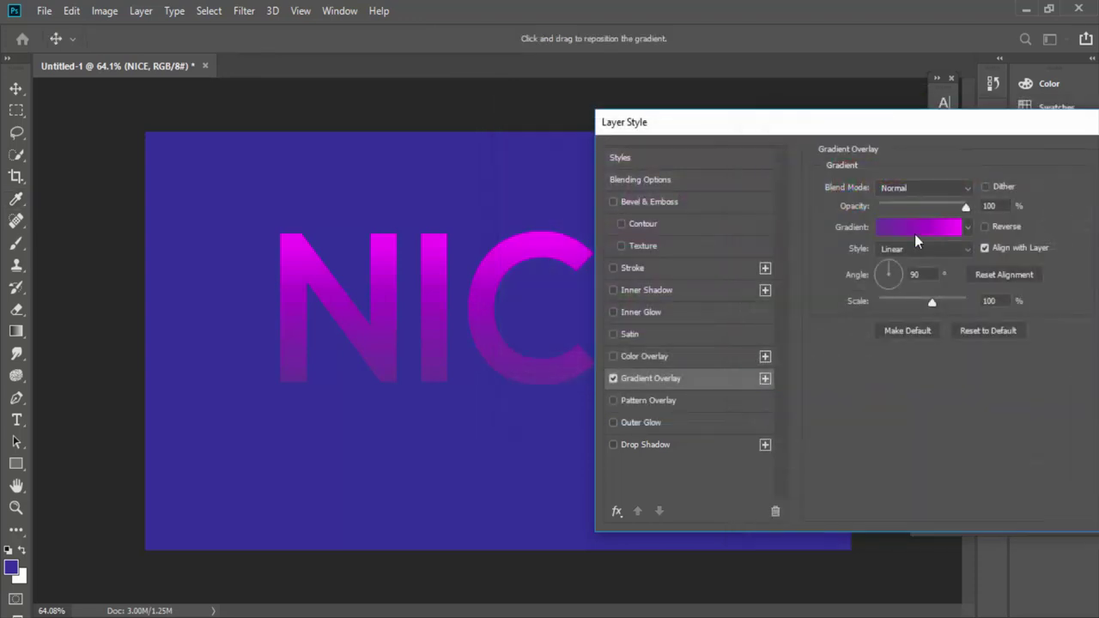
pyautogui.click(936, 249)
pyautogui.click(898, 262)
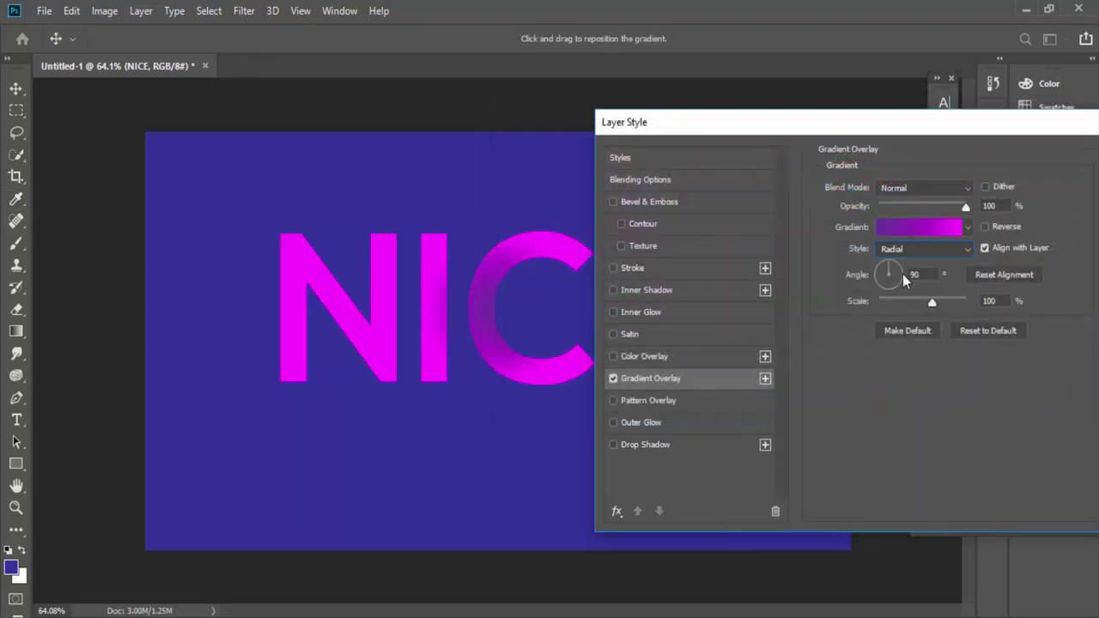
pyautogui.moveTo(934, 304)
pyautogui.mouseDown()
pyautogui.moveTo(891, 305)
pyautogui.moveTo(974, 304)
pyautogui.mouseUp()
pyautogui.click(985, 226)
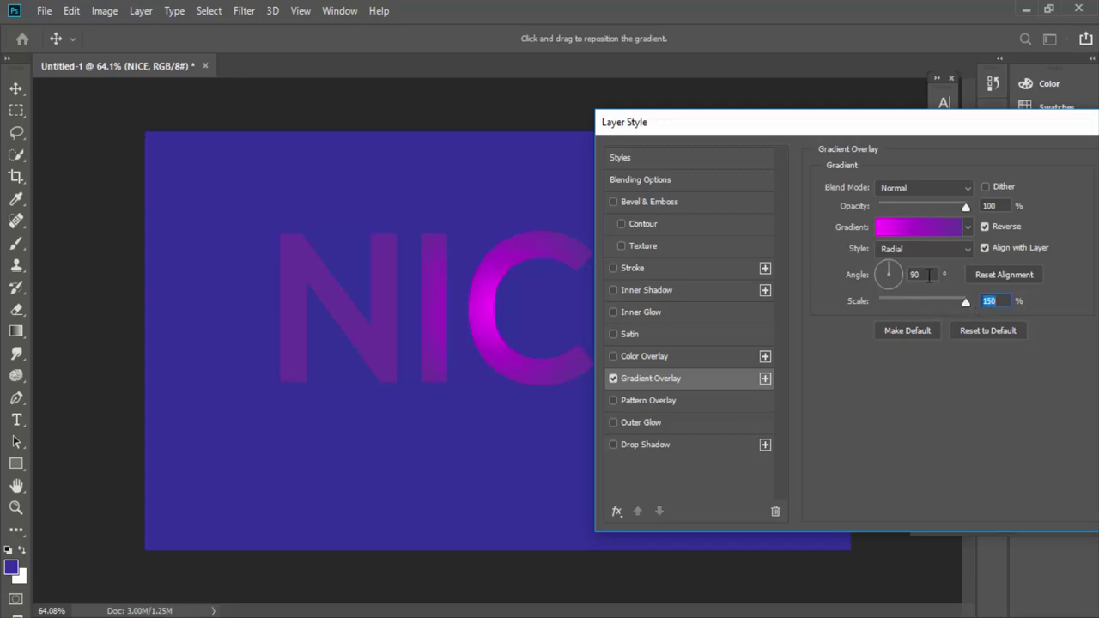
pyautogui.moveTo(968, 207)
pyautogui.mouseDown()
pyautogui.moveTo(940, 205)
pyautogui.moveTo(988, 208)
pyautogui.mouseUp()
# Replace Gradient Overlay with Pattern Overlay, trying grid, noise, squares, waves and plain white patterns.
pyautogui.click(612, 381)
pyautogui.click(614, 401)
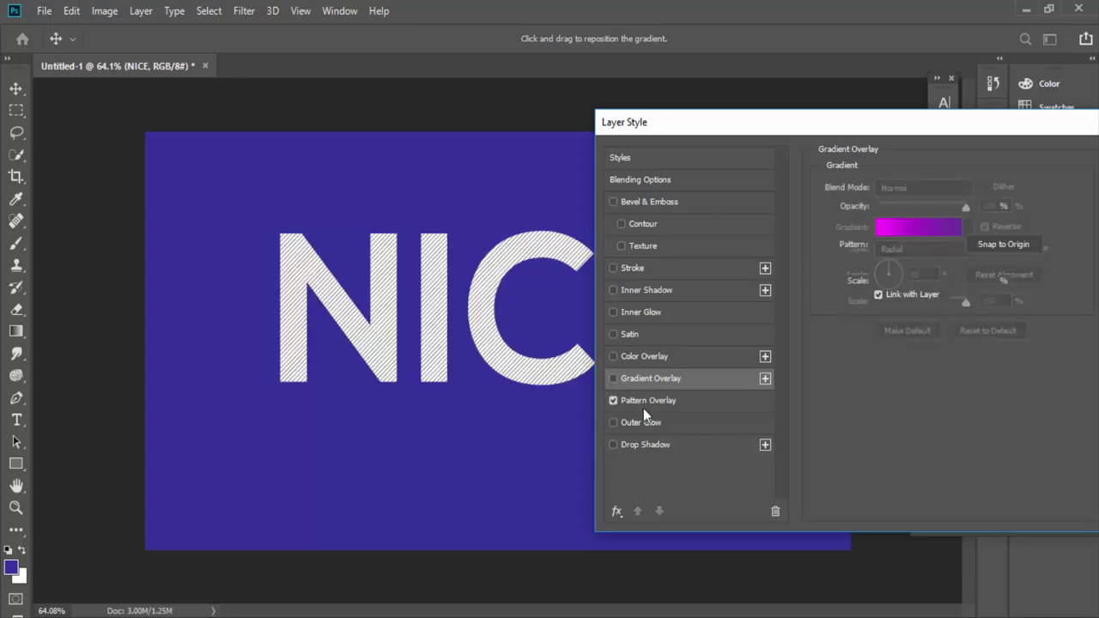
pyautogui.click(643, 408)
pyautogui.click(922, 260)
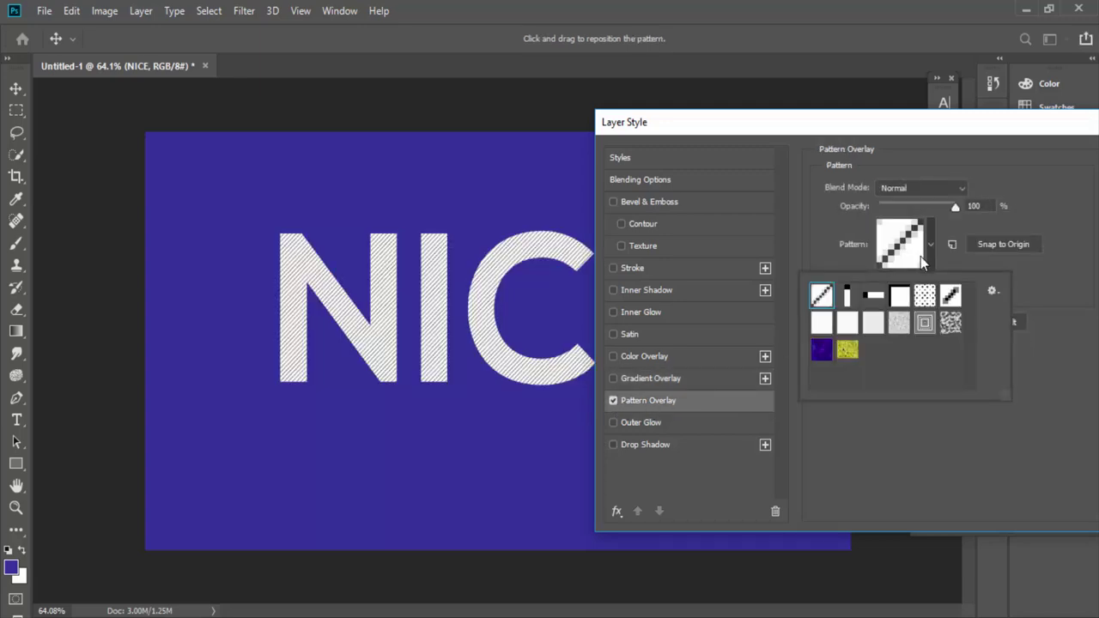
pyautogui.click(894, 297)
pyautogui.click(900, 325)
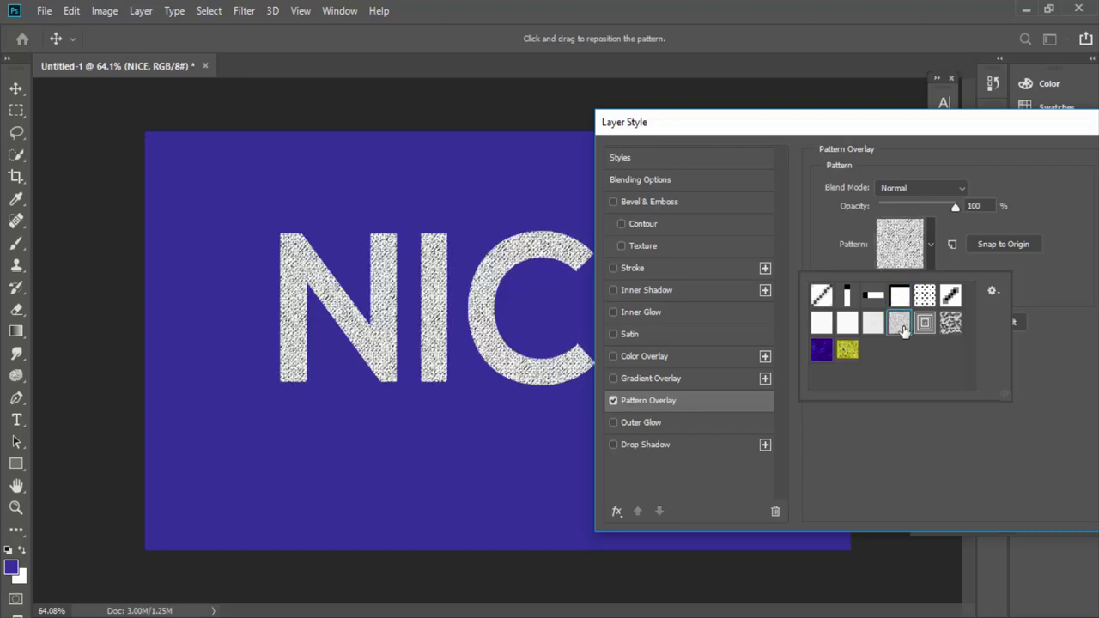
pyautogui.click(925, 324)
pyautogui.click(960, 328)
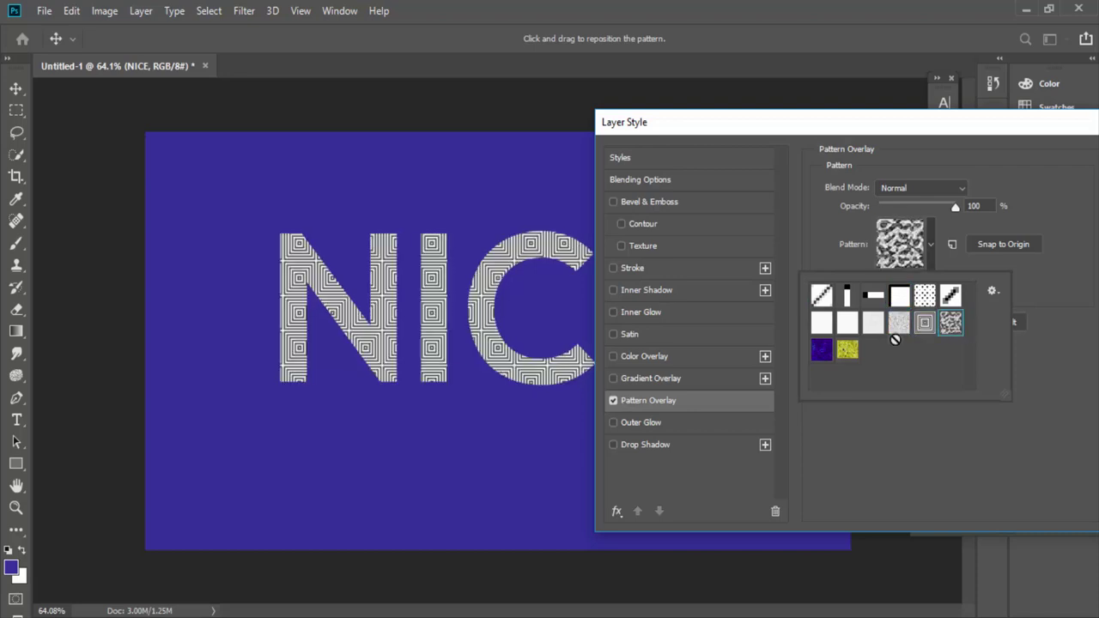
pyautogui.click(848, 350)
pyautogui.click(823, 352)
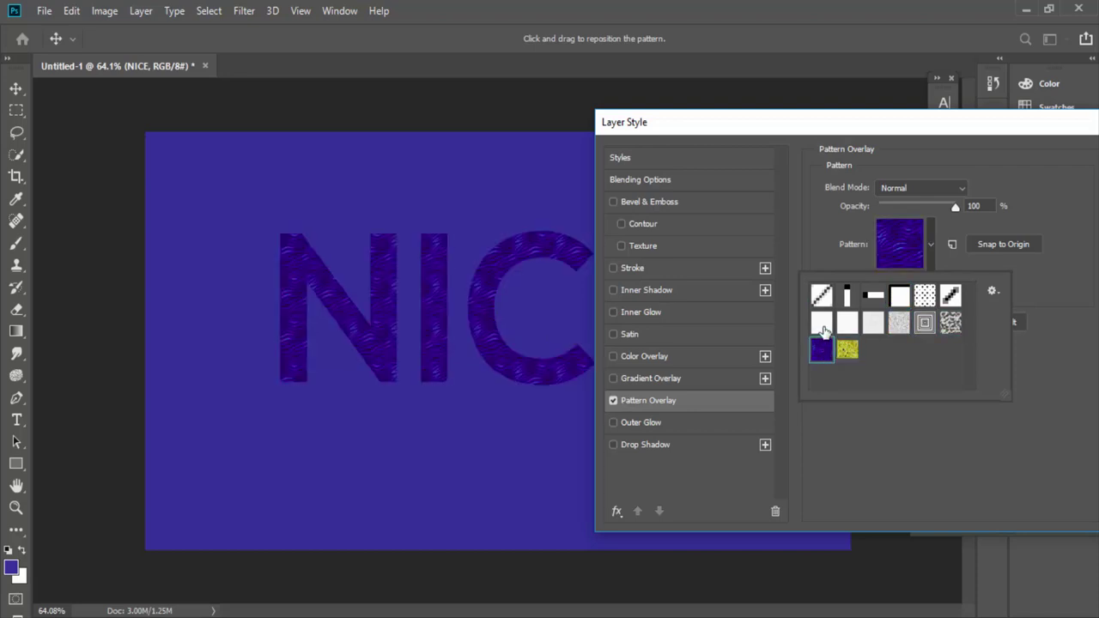
pyautogui.click(848, 323)
pyautogui.click(876, 326)
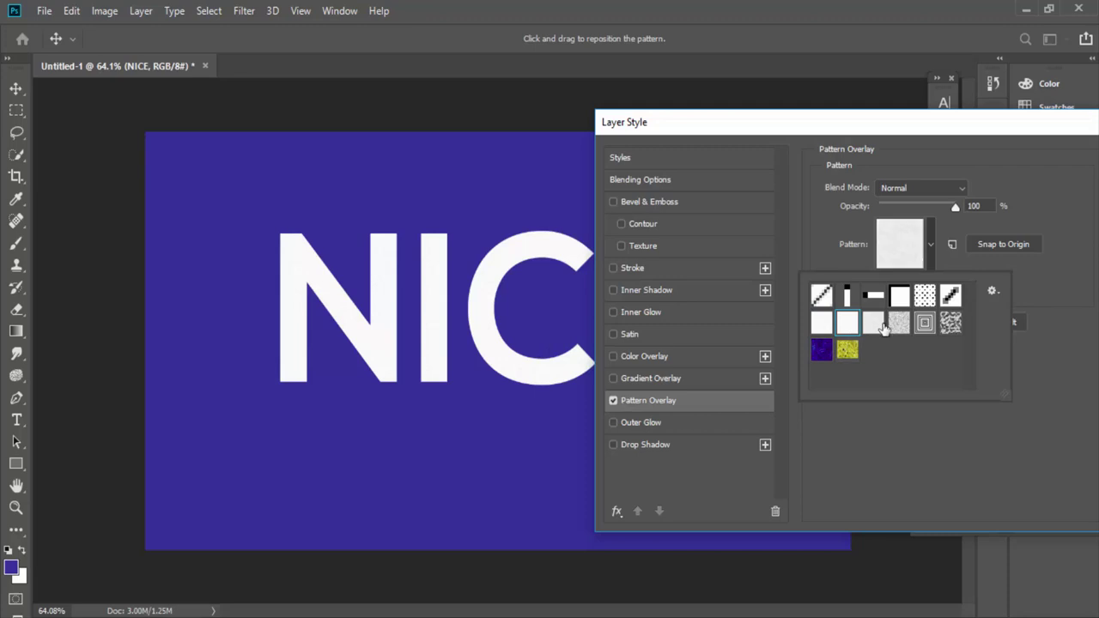